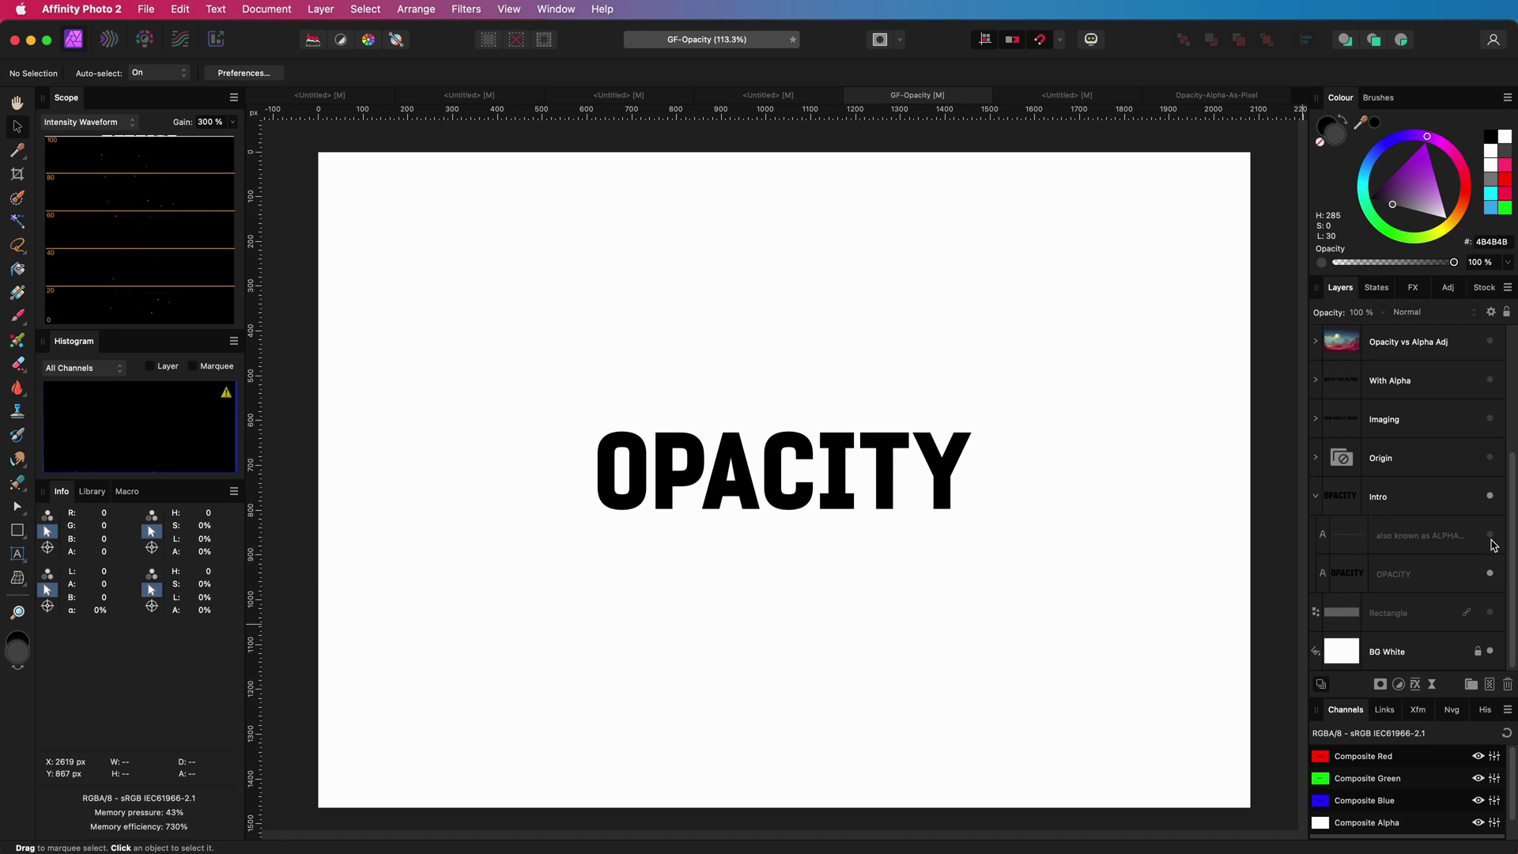
# Show the alpha subtitle in the Intro group and the Opaque, Transparent and Translucent diagram groups in Origin
pyautogui.click(1491, 539)
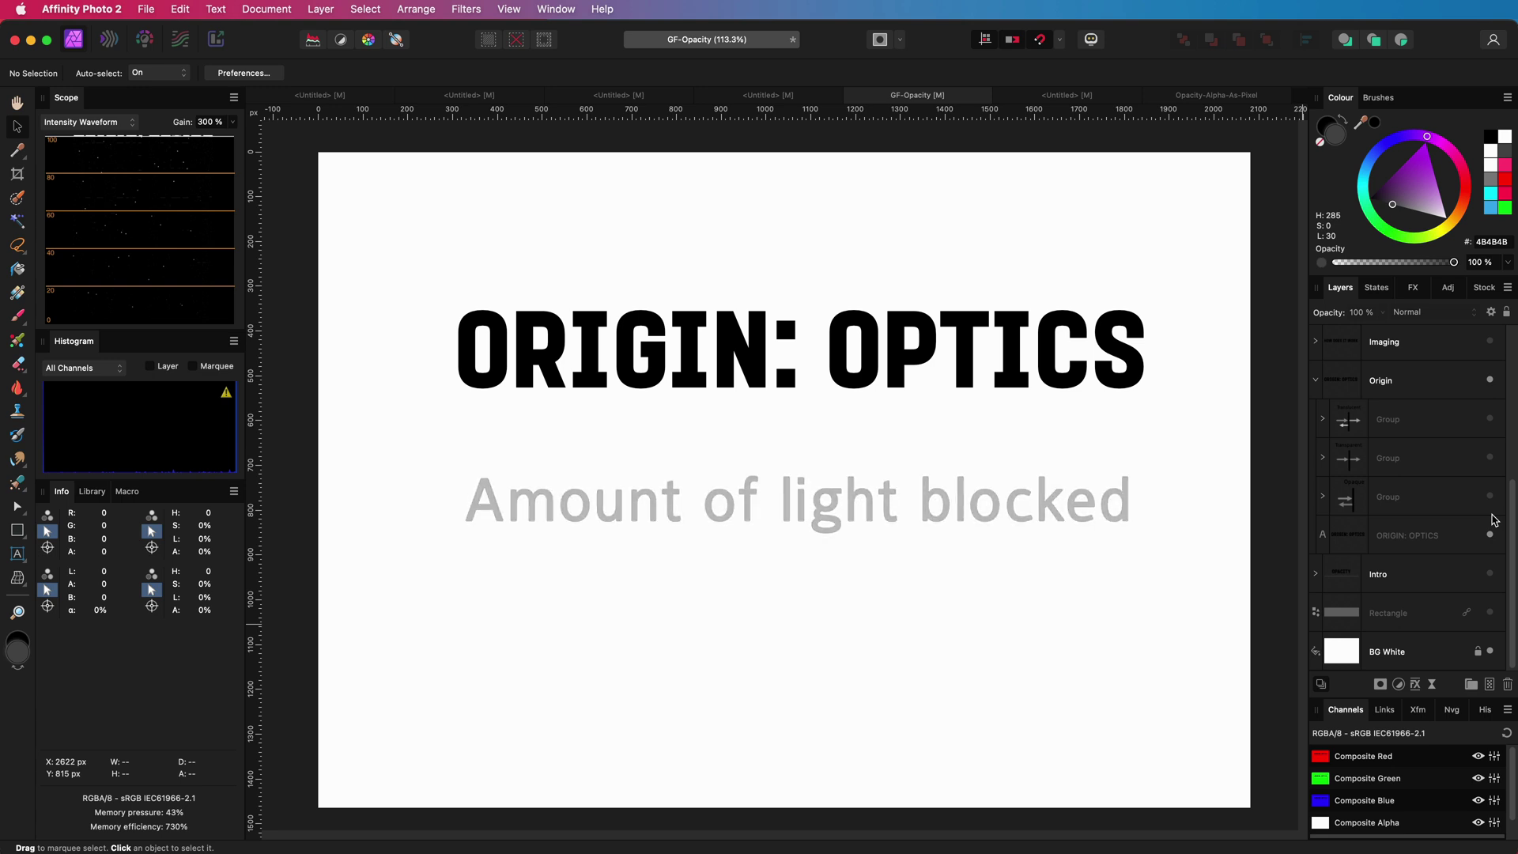
pyautogui.click(1491, 497)
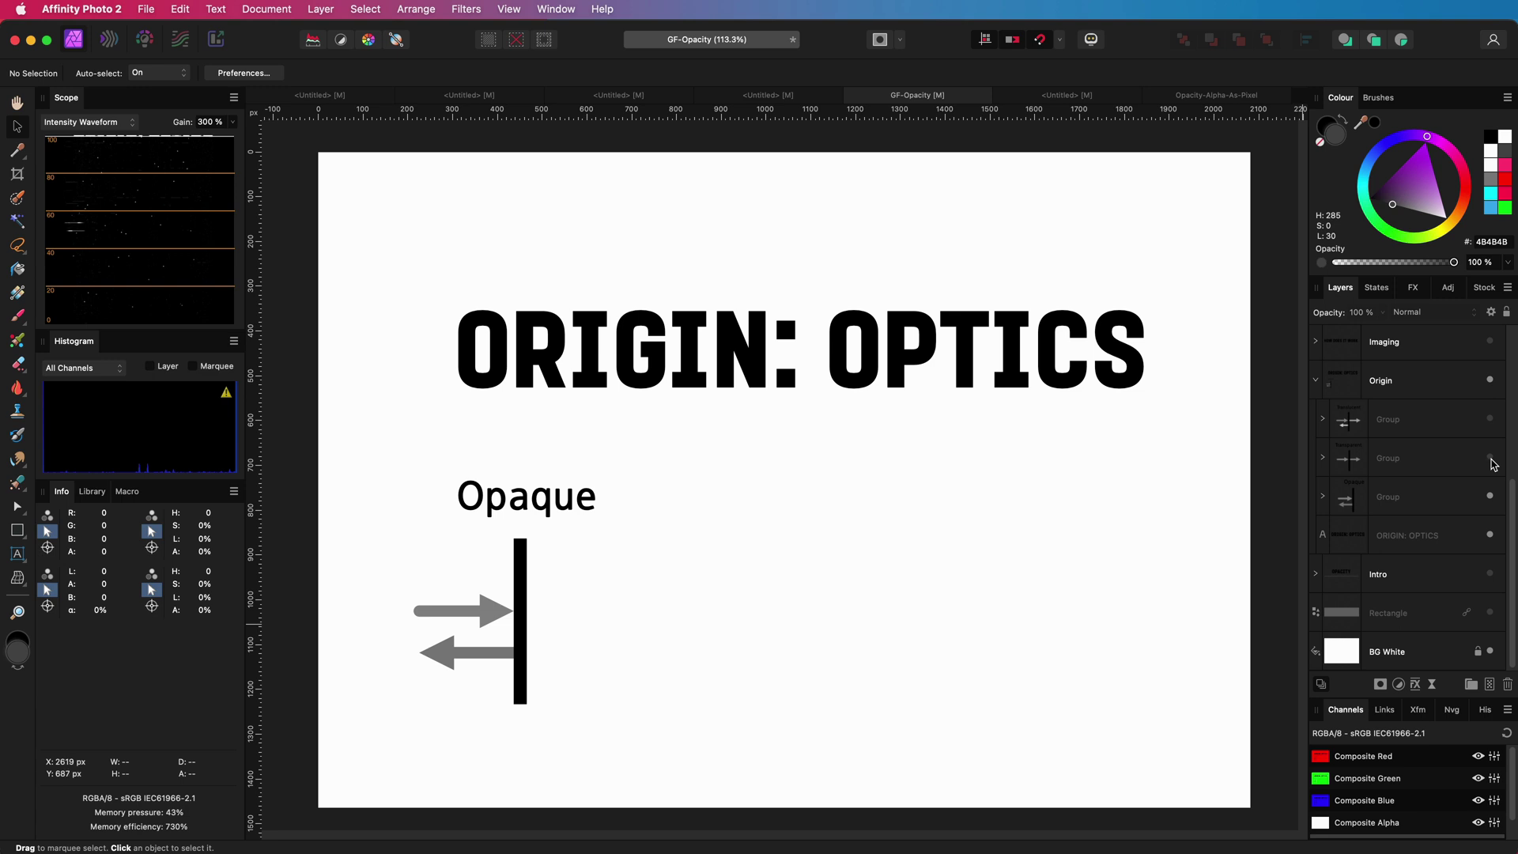
pyautogui.click(1490, 459)
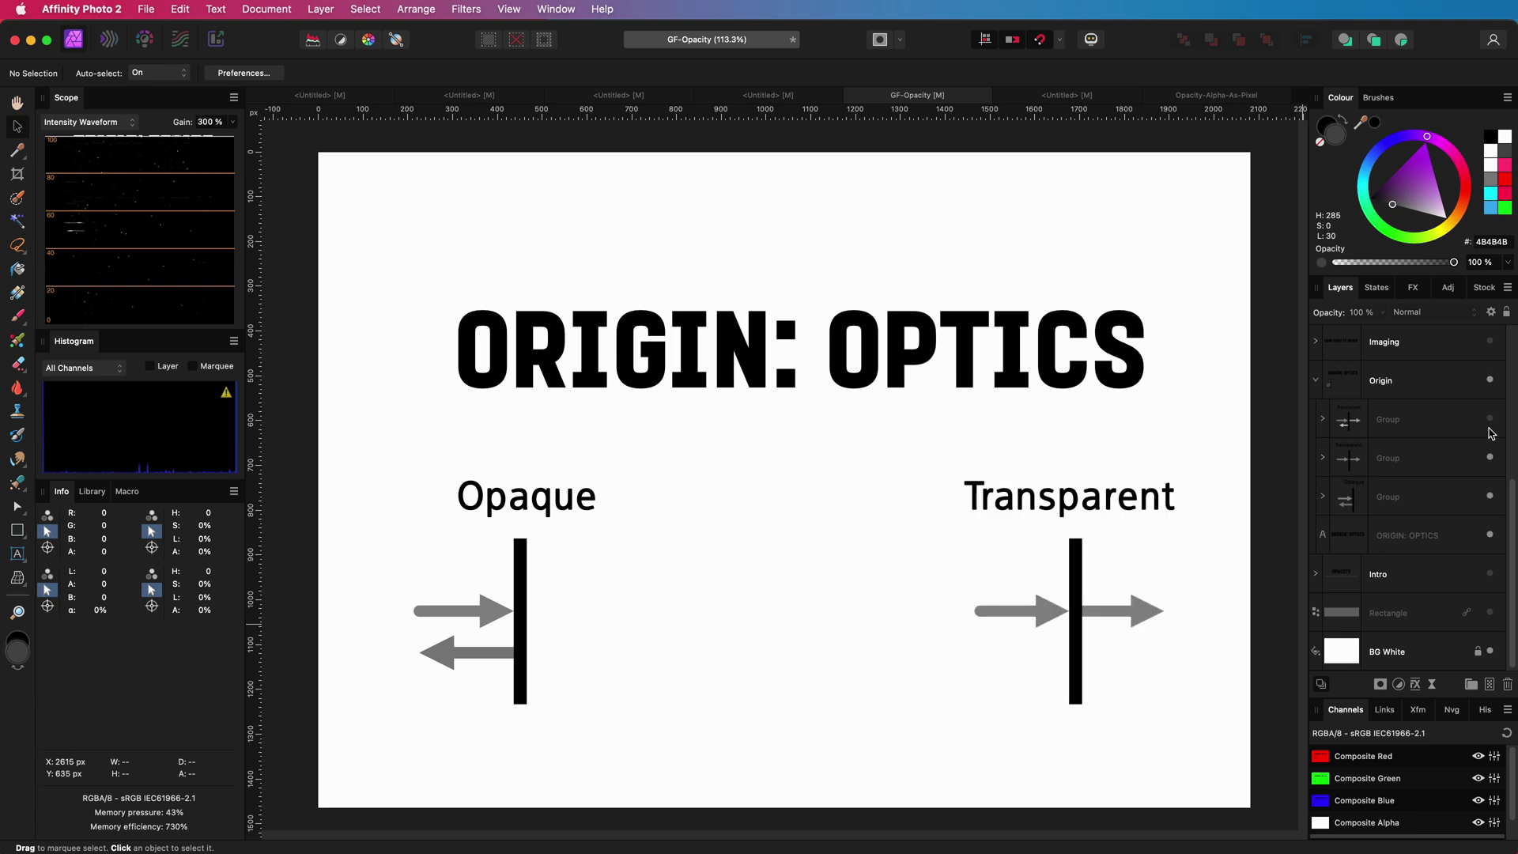
pyautogui.click(1491, 419)
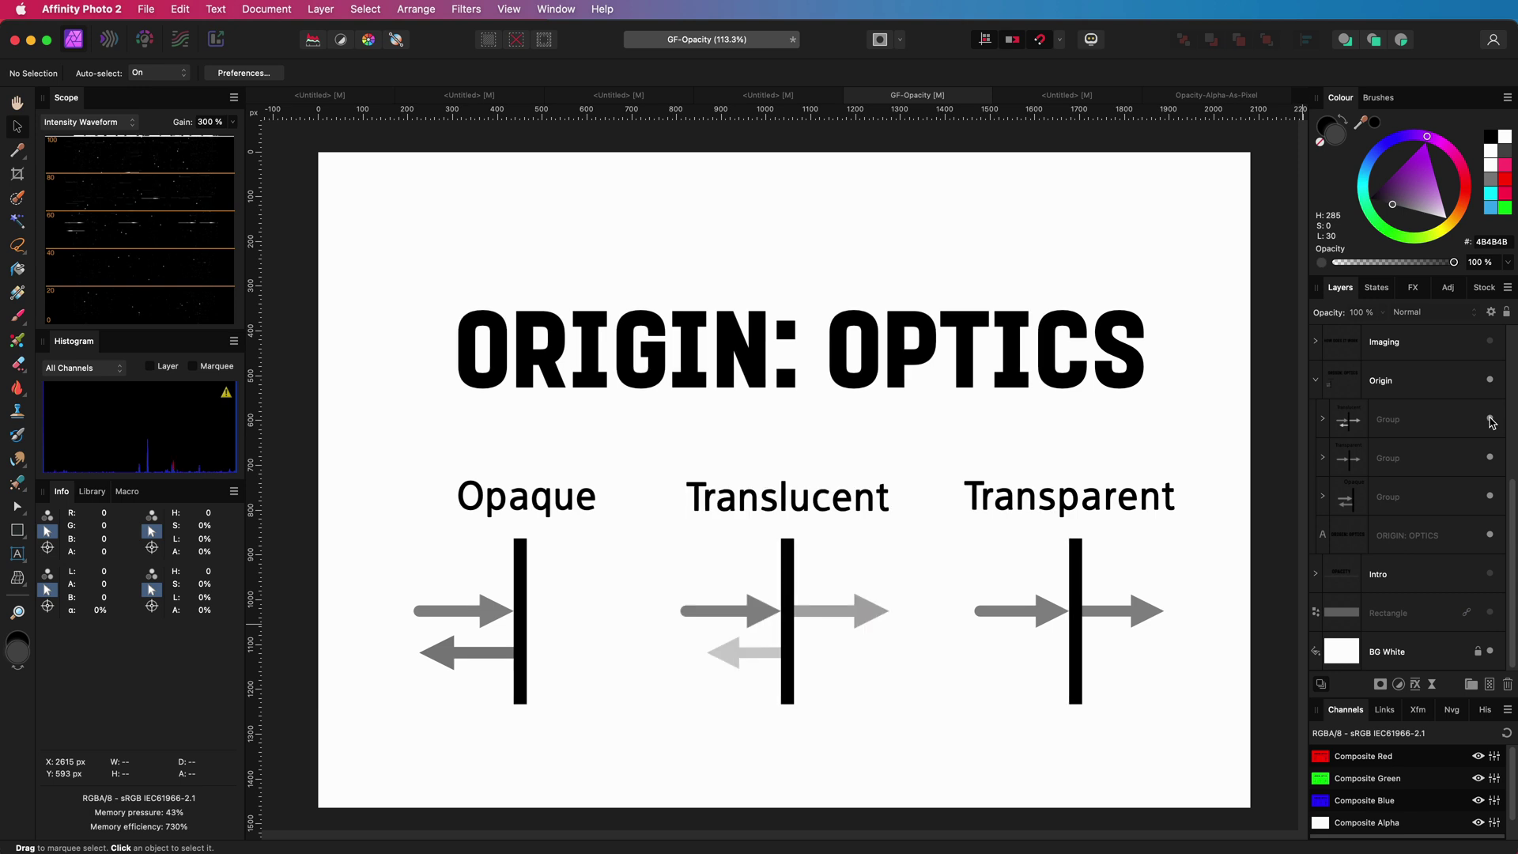
# Collapse the Origin group in the layer stack and hide it
pyautogui.scroll(1, 1460, 485)
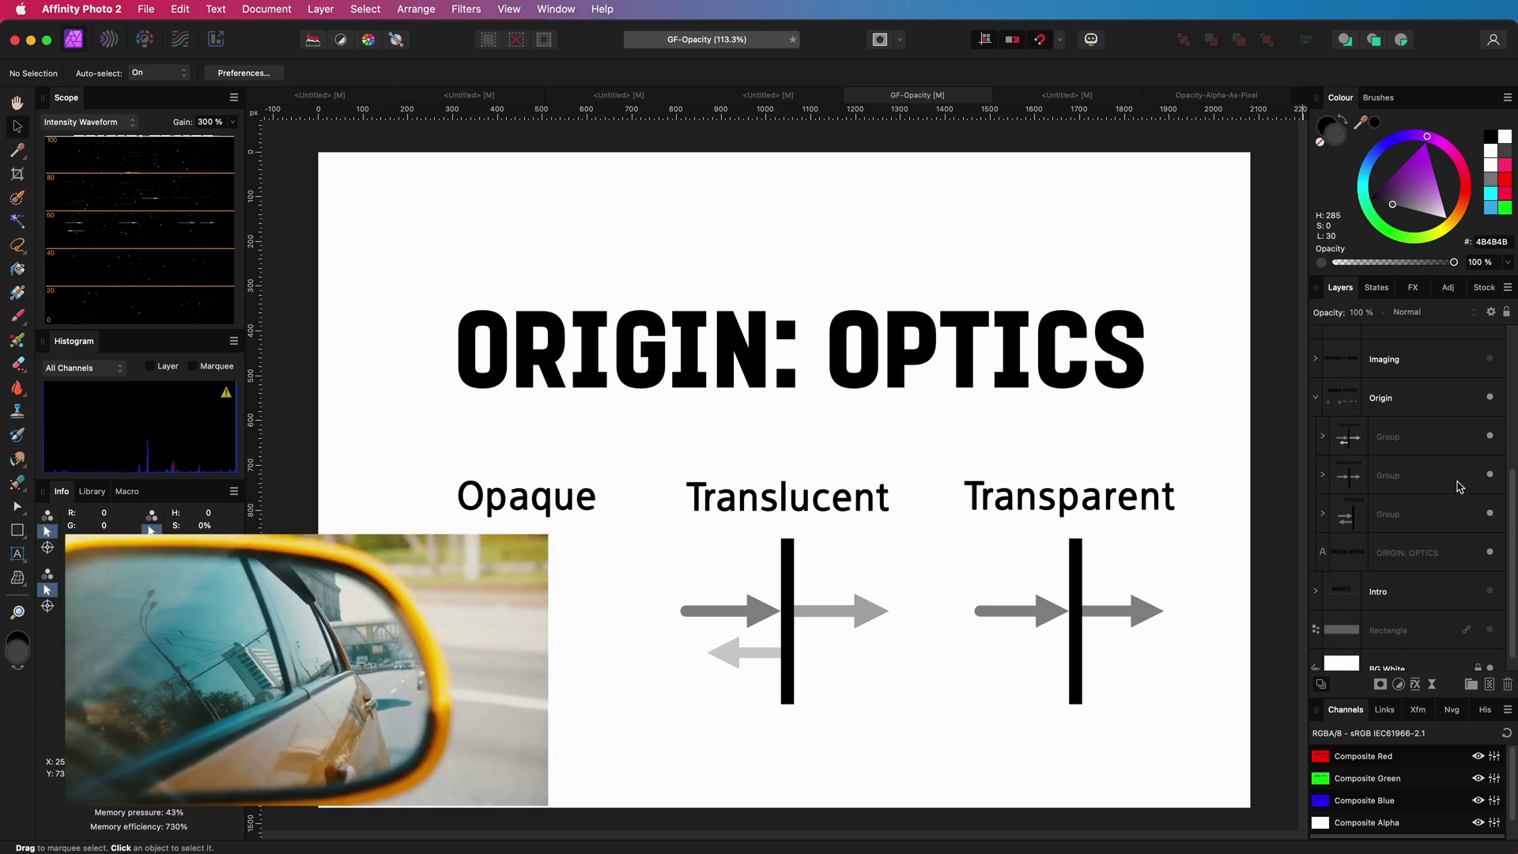
pyautogui.scroll(3, 1460, 484)
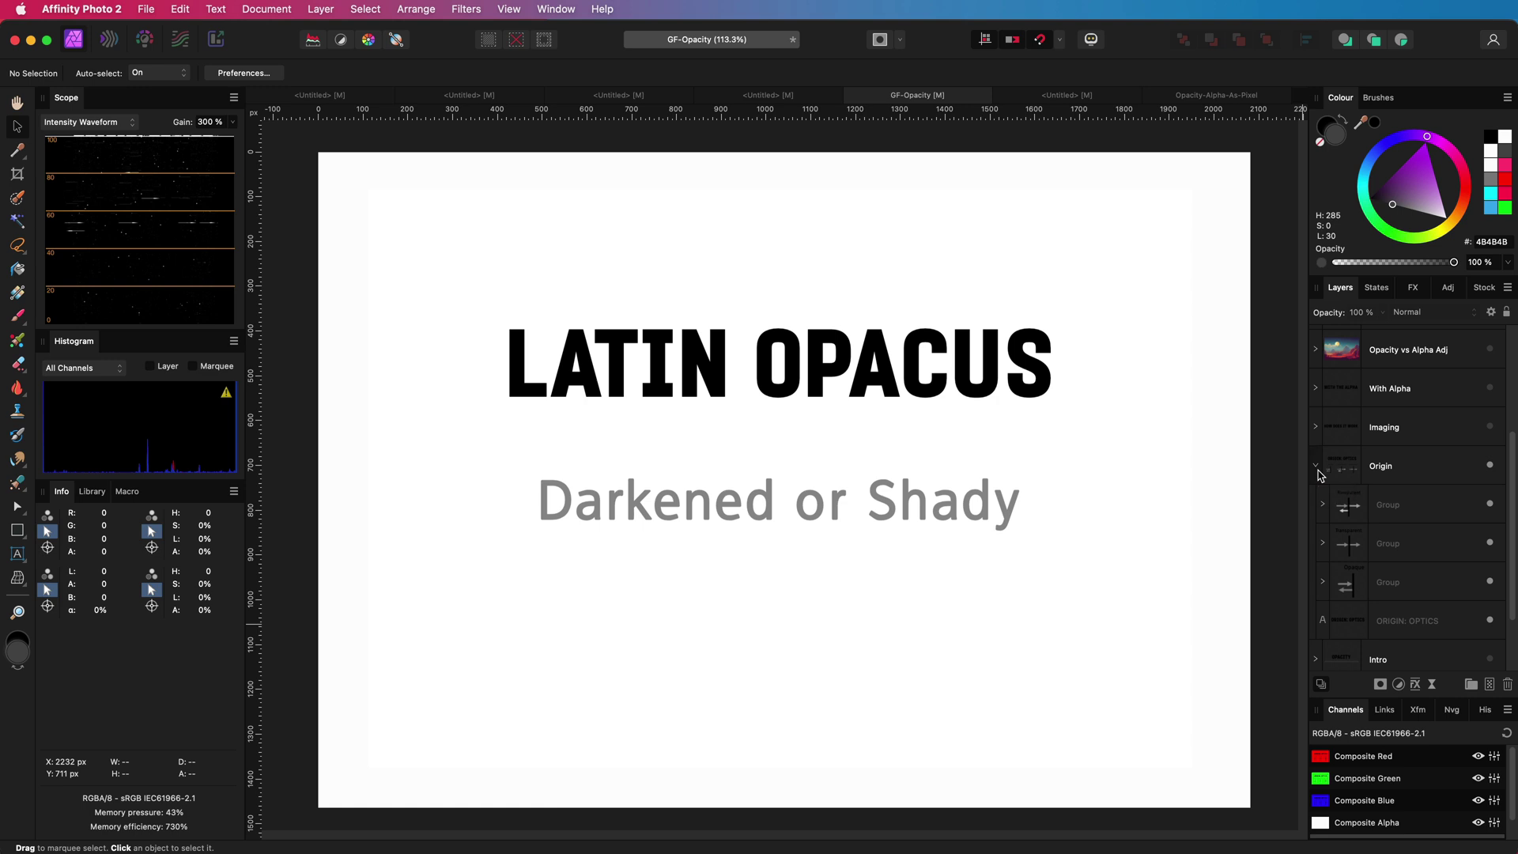
pyautogui.click(1318, 472)
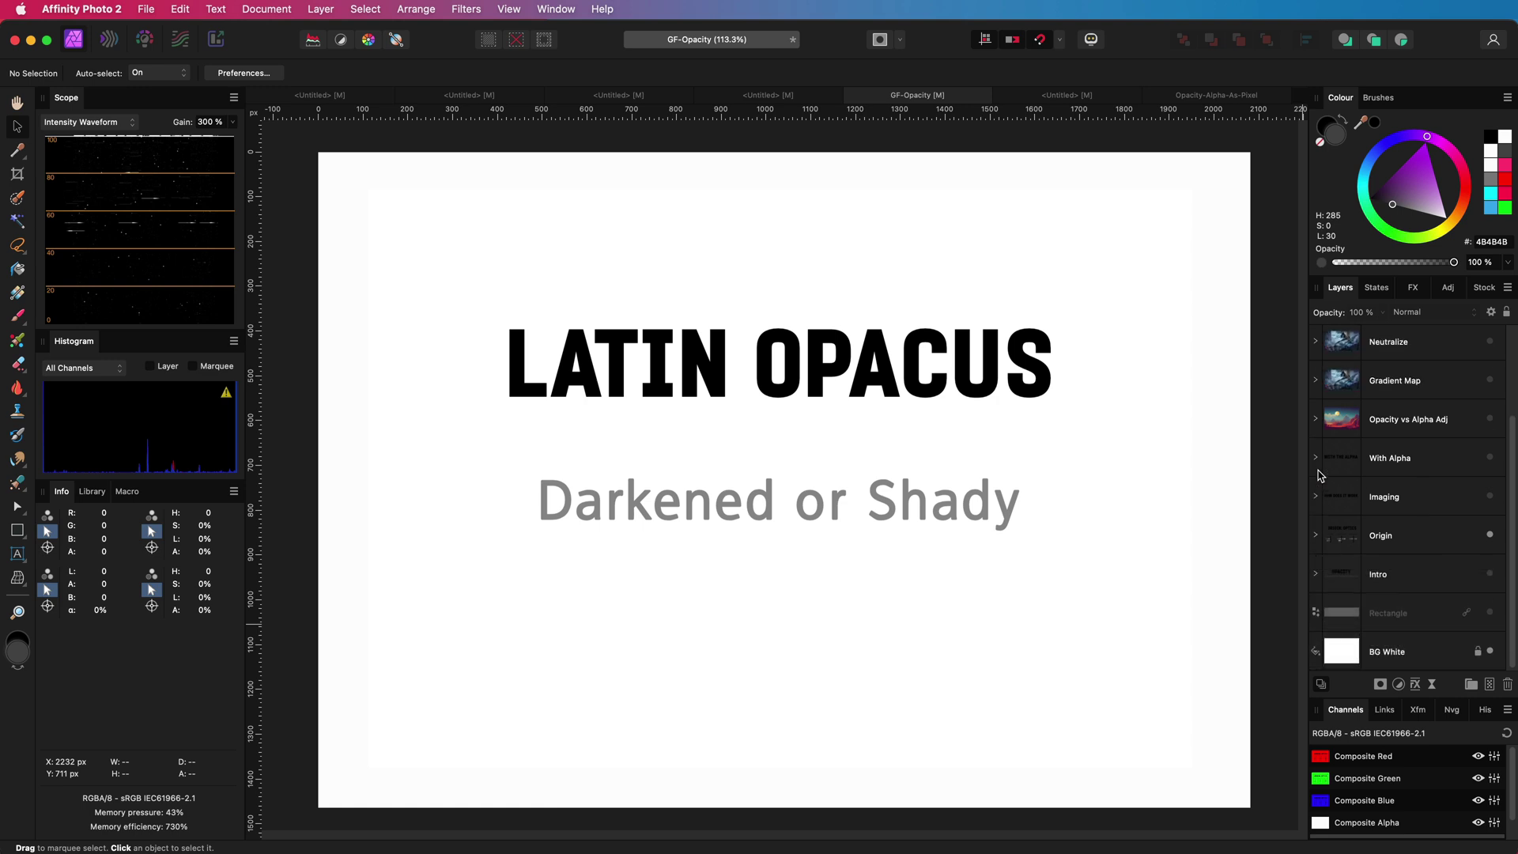
pyautogui.click(1491, 536)
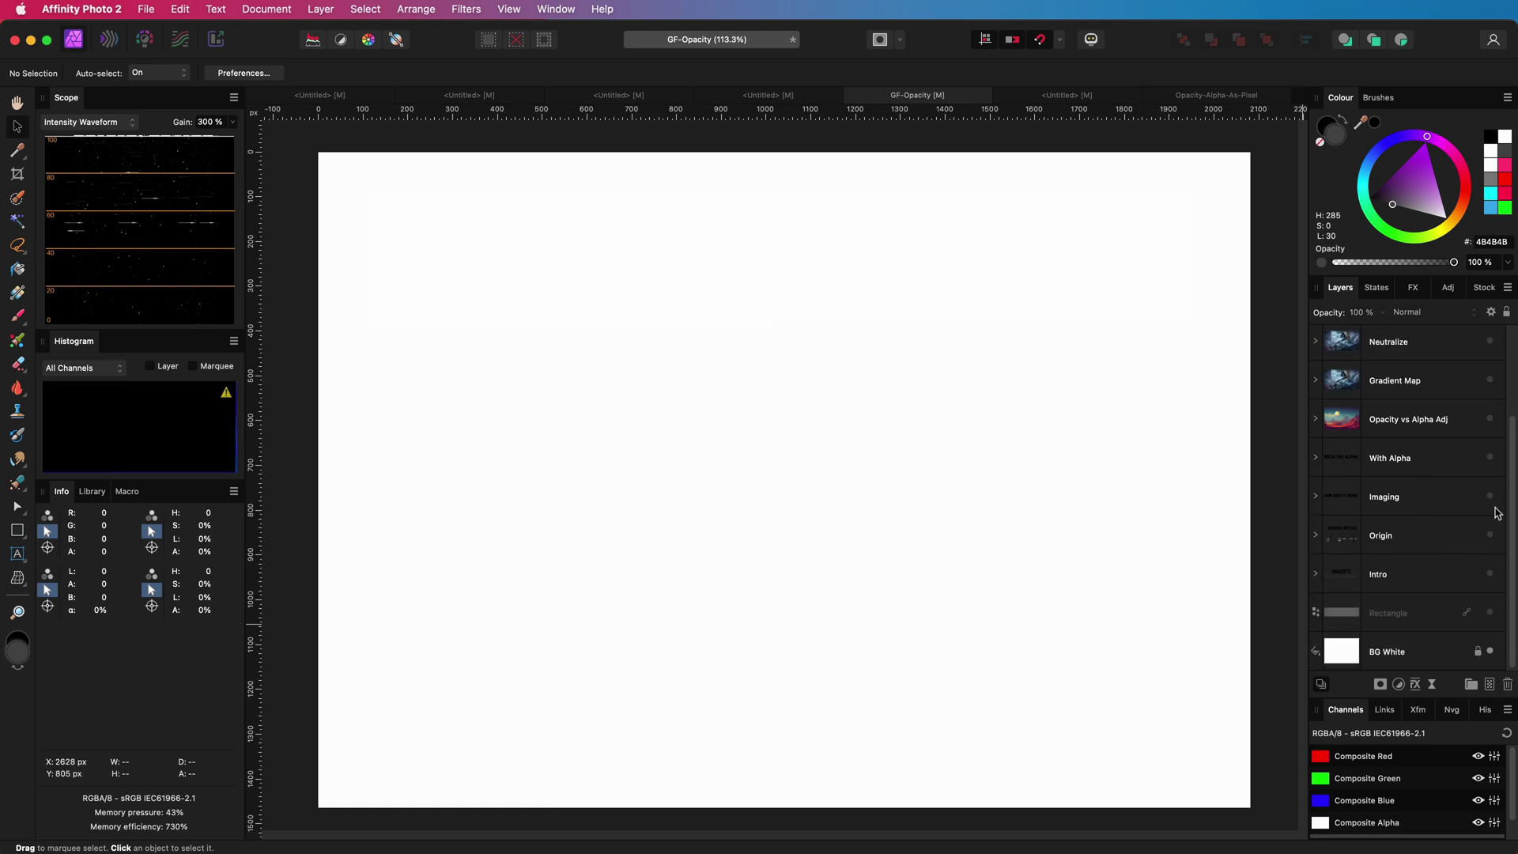
# Show and expand the Imaging group, and make its slanted blue and red rectangles visible
pyautogui.click(1490, 497)
pyautogui.click(1317, 497)
pyautogui.scroll(-2, 1392, 514)
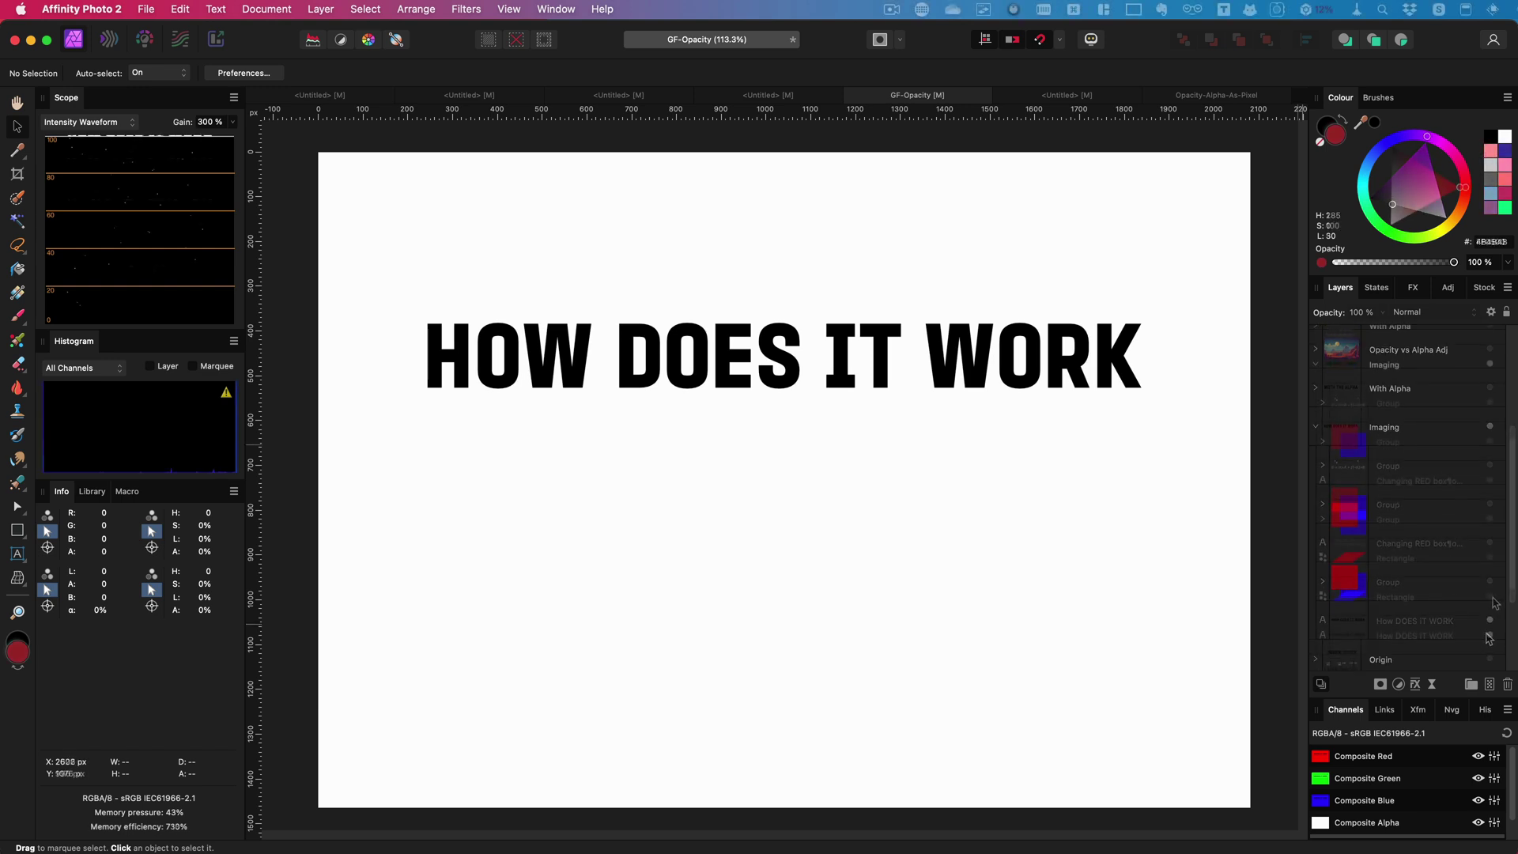
pyautogui.click(1491, 598)
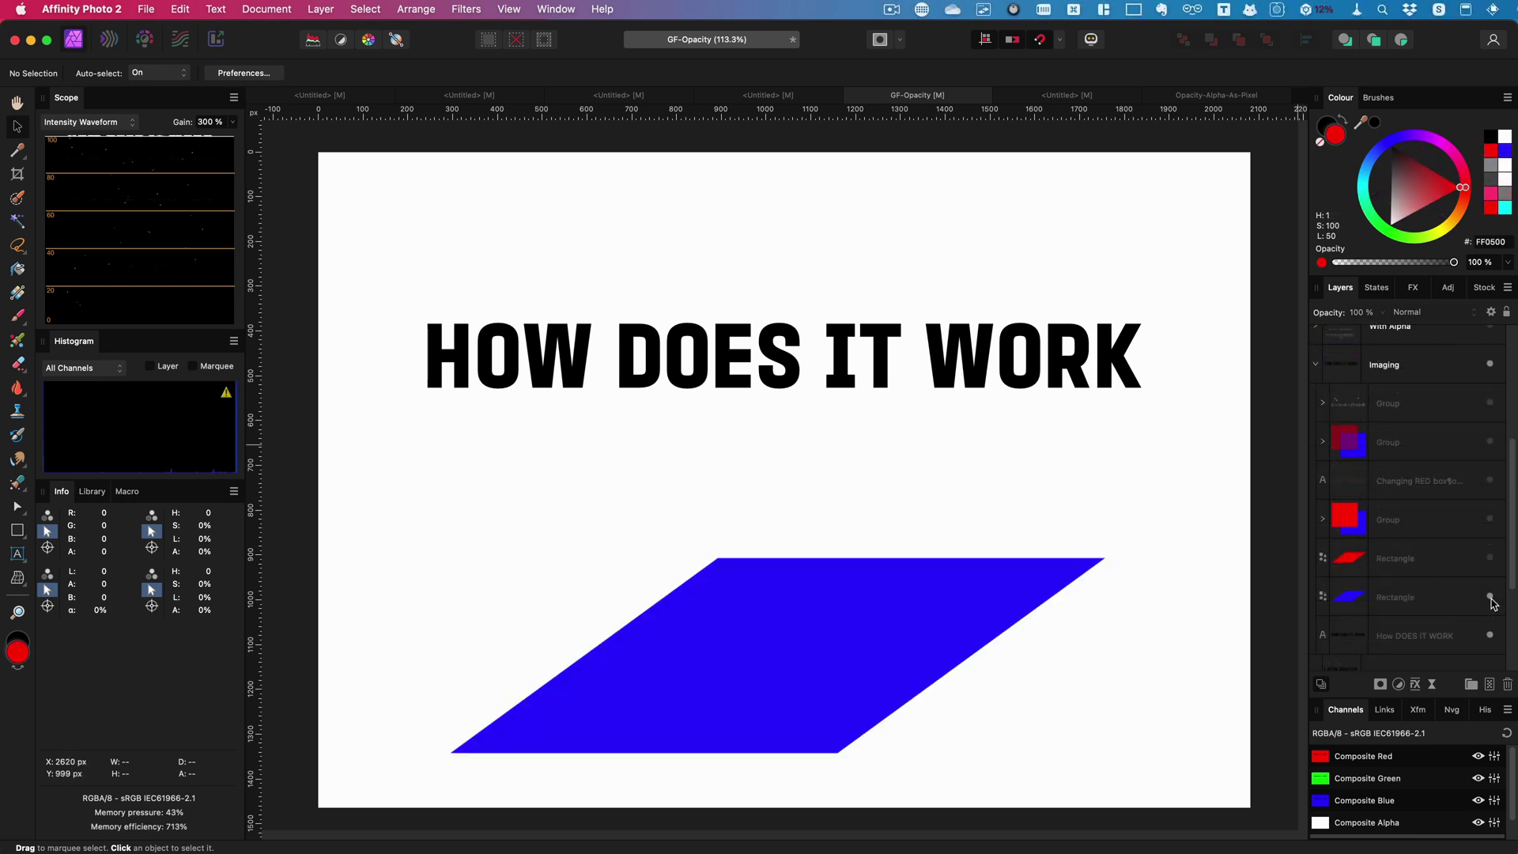
pyautogui.click(1490, 559)
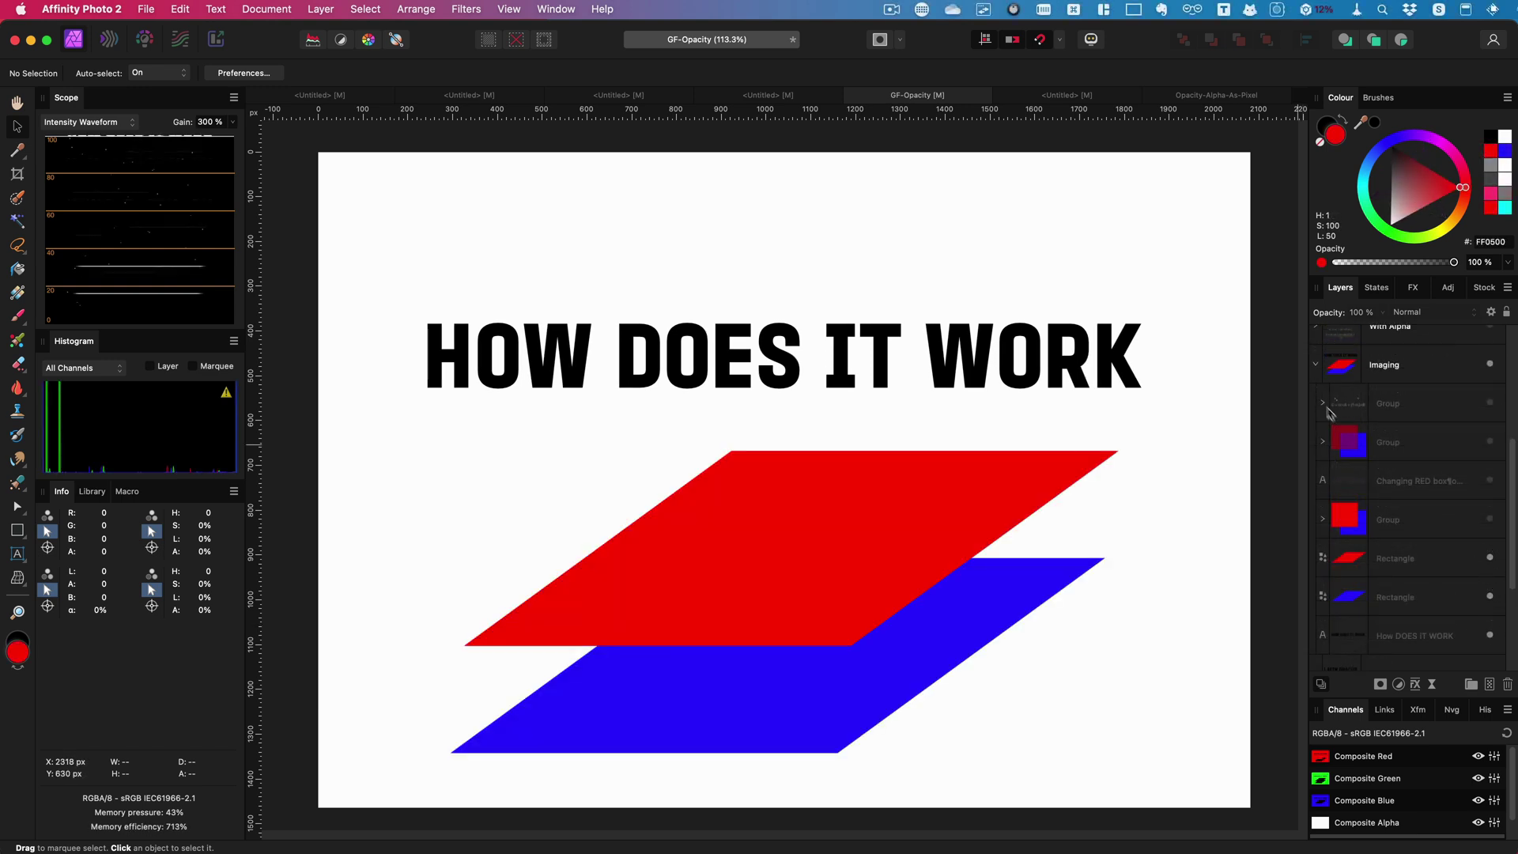
# Select the slanted red rectangle for its opacity setting, and hide both the red and blue slanted rectangles
pyautogui.click(1351, 563)
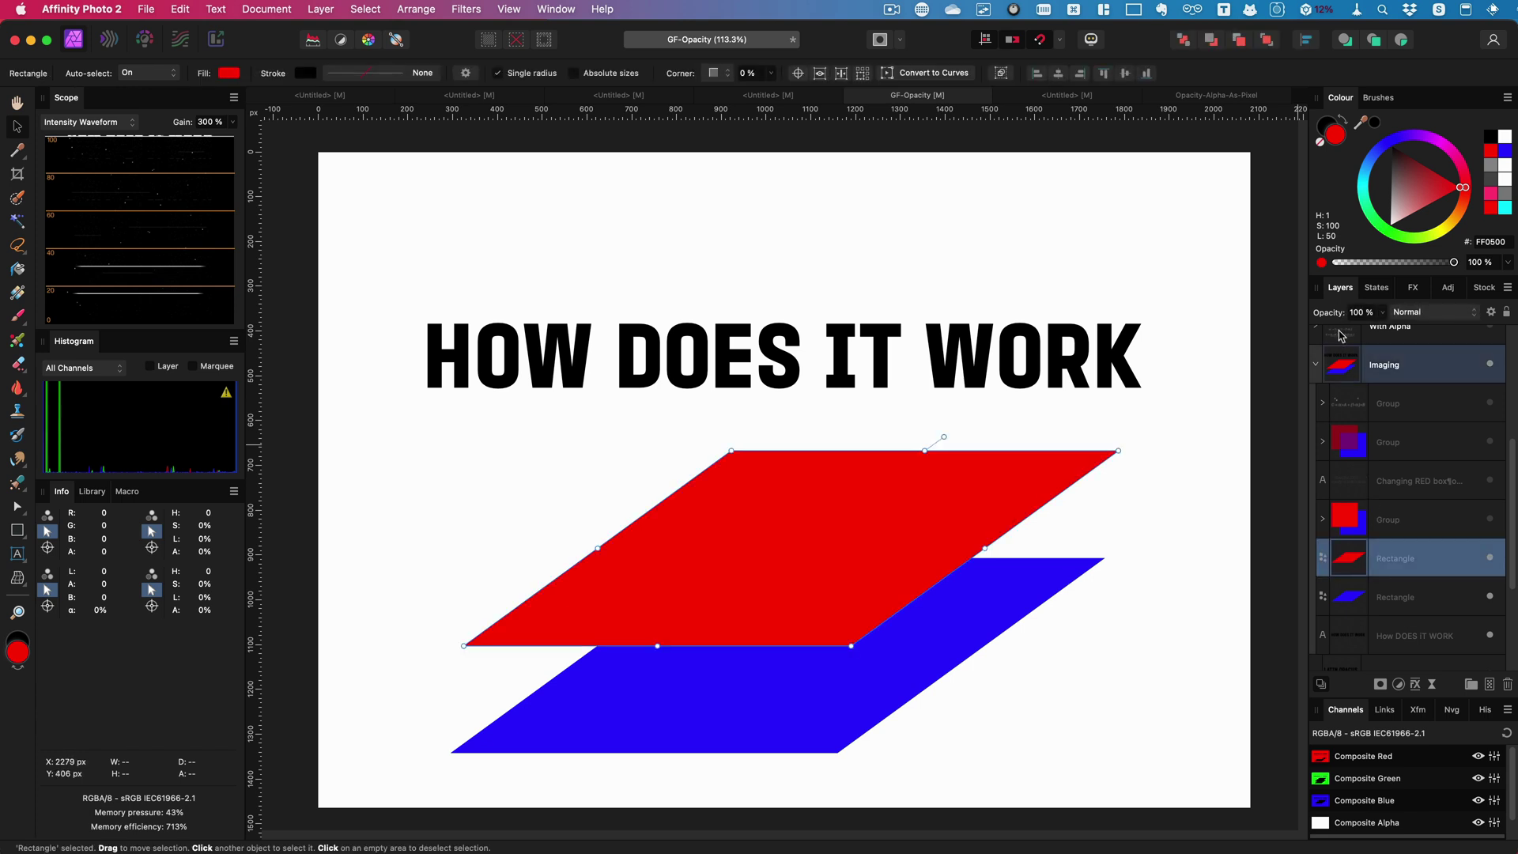
pyautogui.moveTo(1337, 316)
pyautogui.mouseDown()
pyautogui.moveTo(1238, 317)
pyautogui.moveTo(1362, 314)
pyautogui.mouseUp()
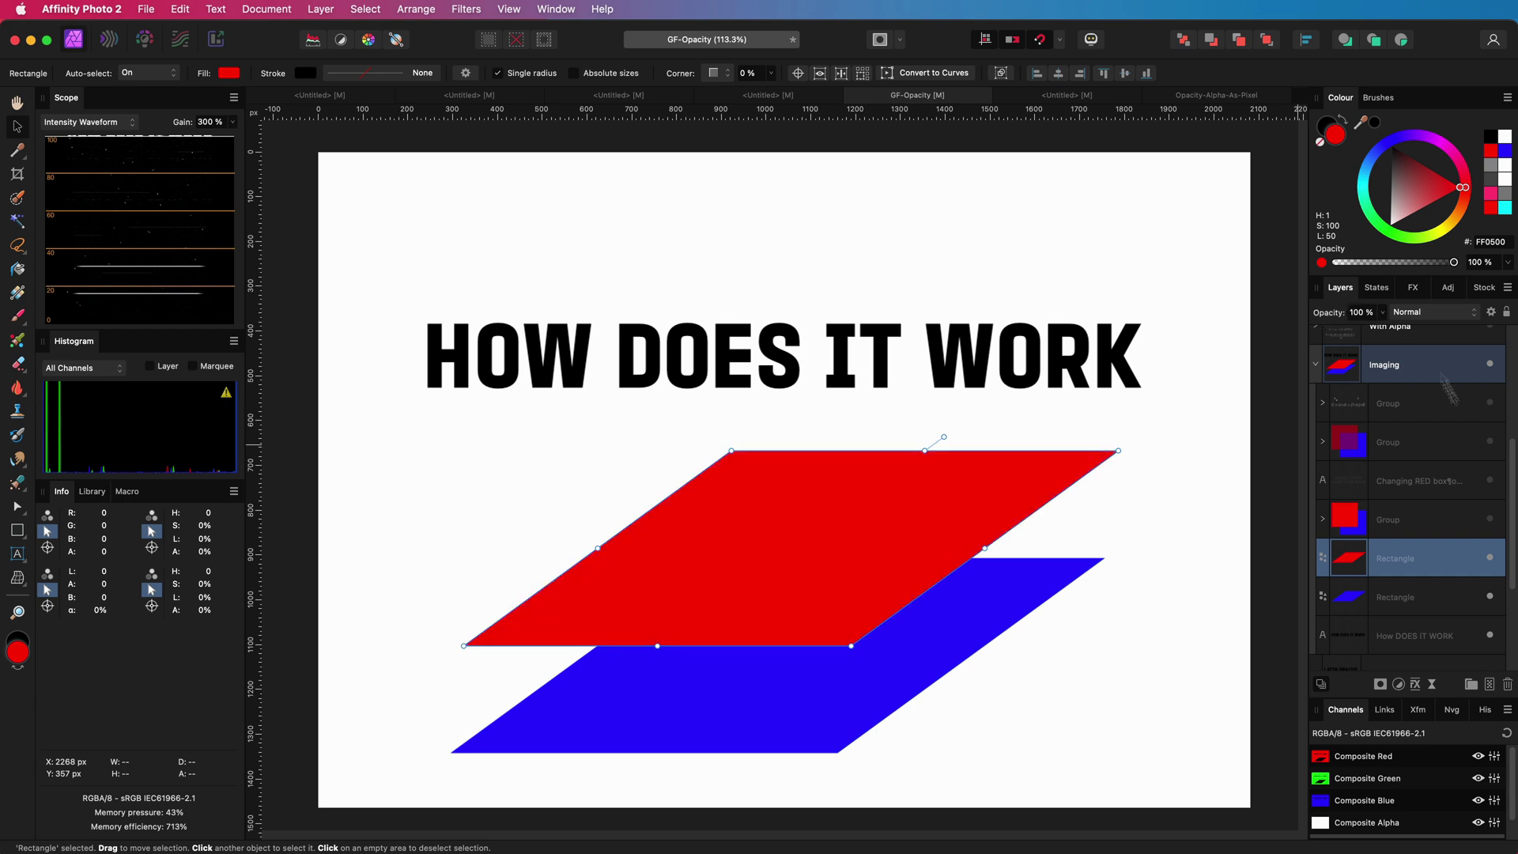
pyautogui.click(1490, 558)
pyautogui.click(1493, 593)
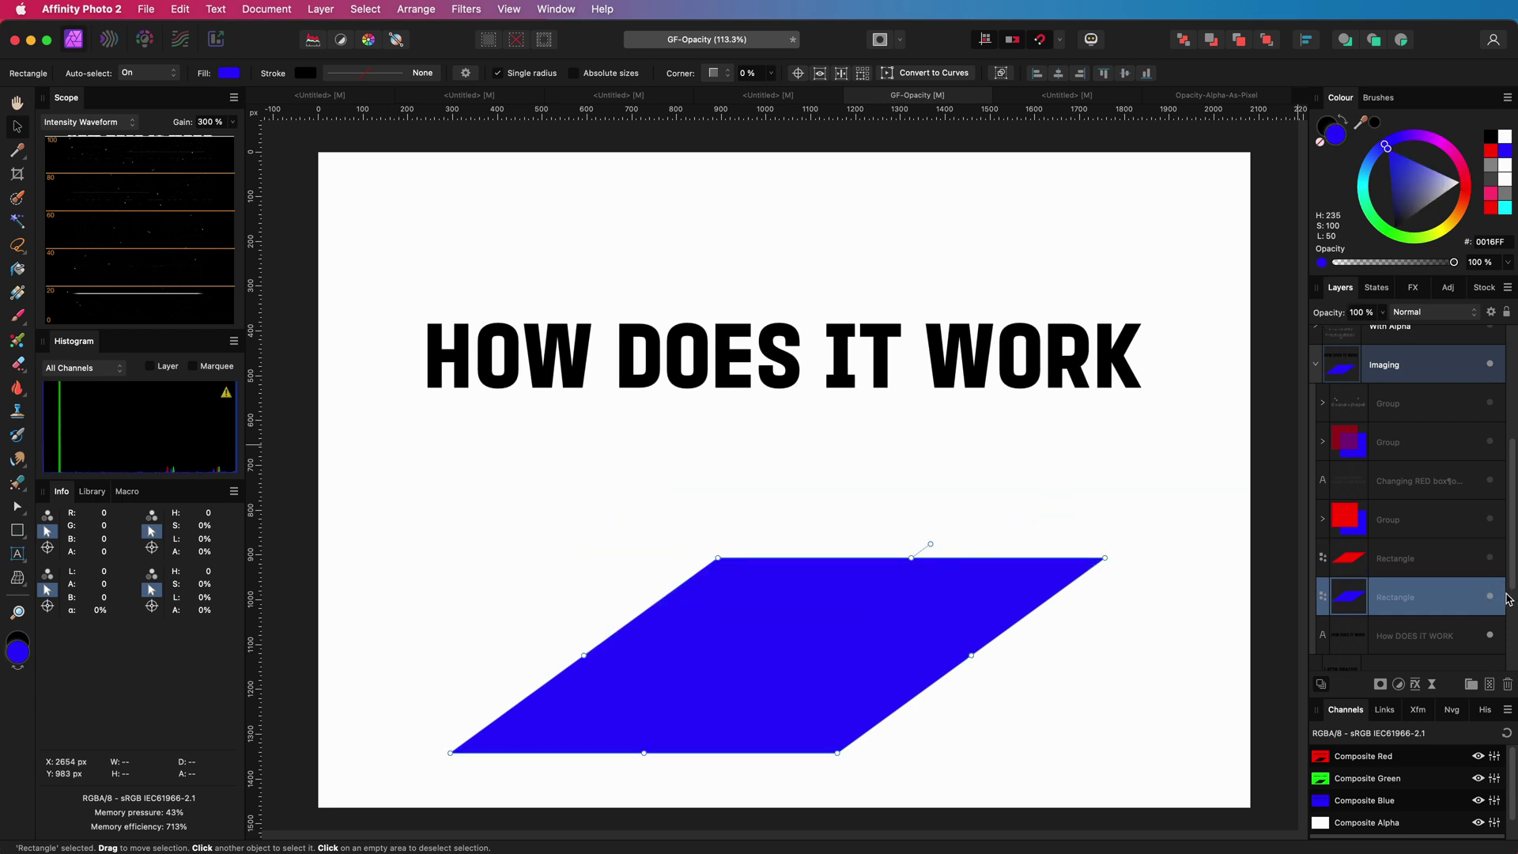
pyautogui.click(1491, 597)
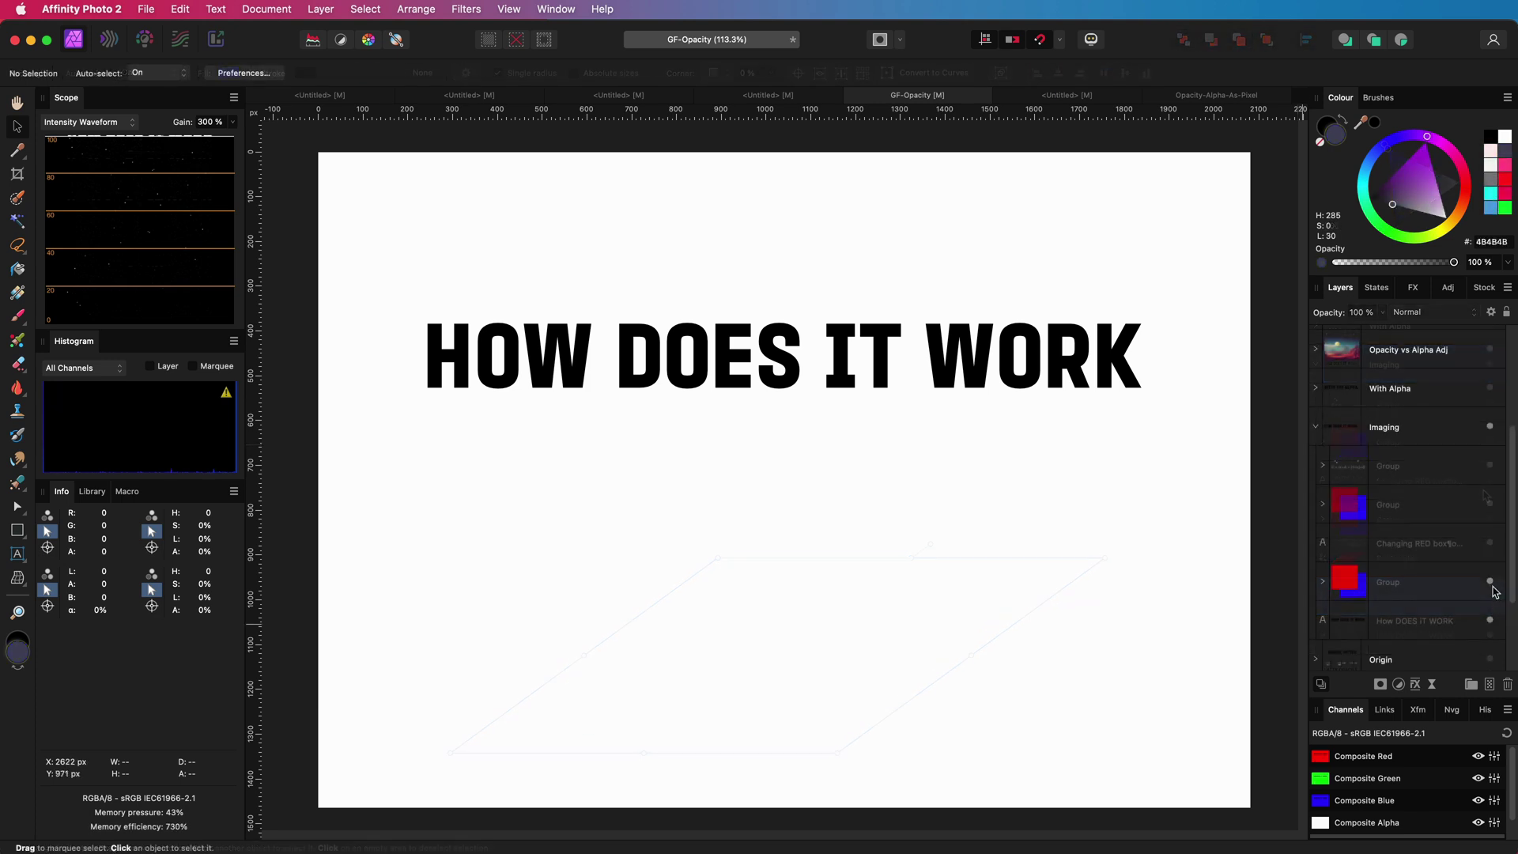
# Show the overlapping red and blue box groups, the 50% opacity caption and the A, B, C formula group in Imaging
pyautogui.click(1490, 583)
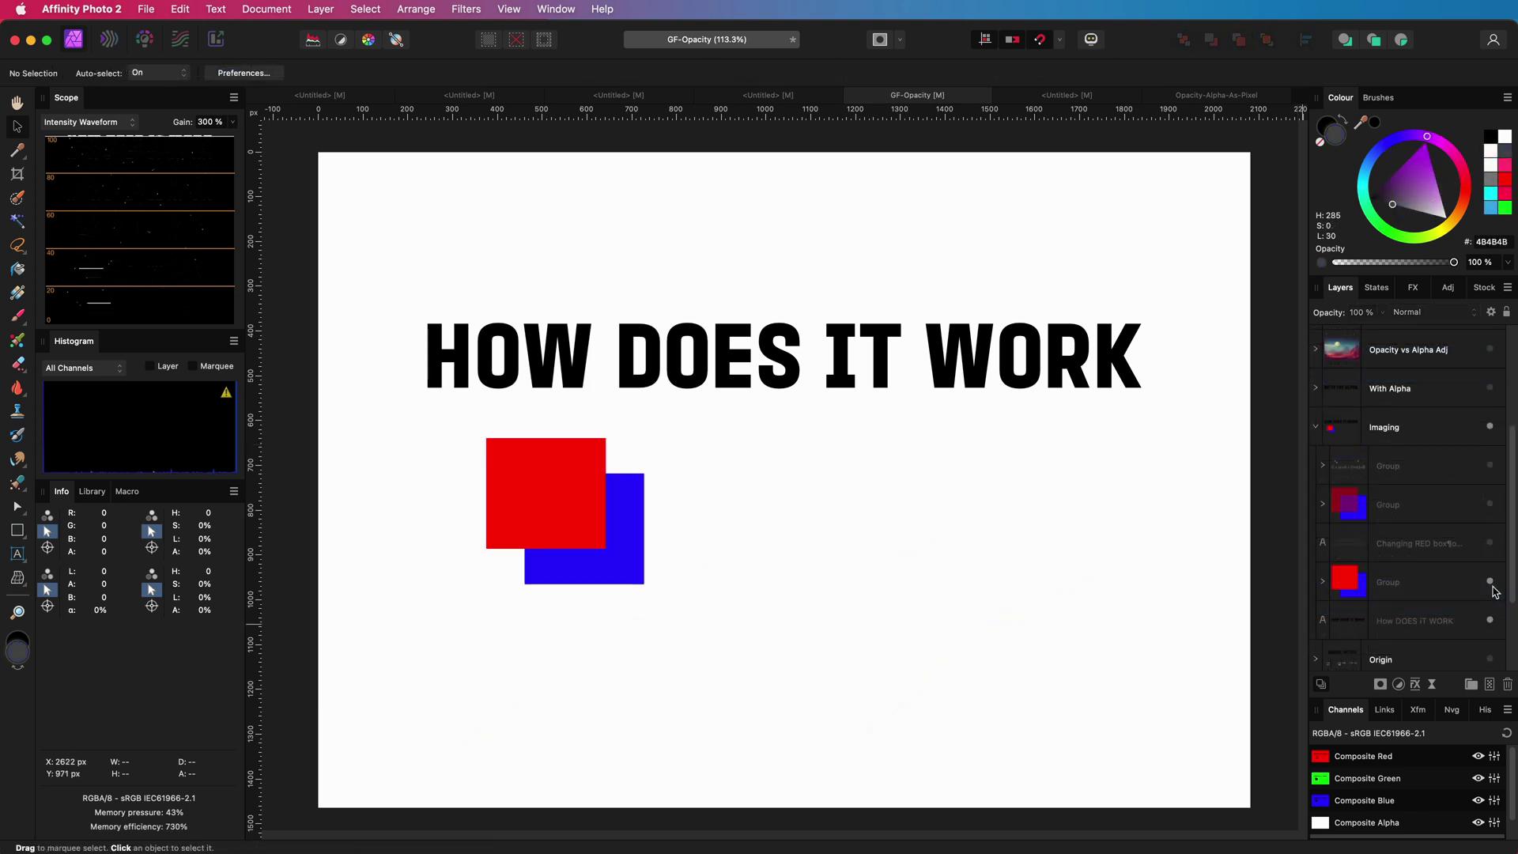
pyautogui.click(1491, 544)
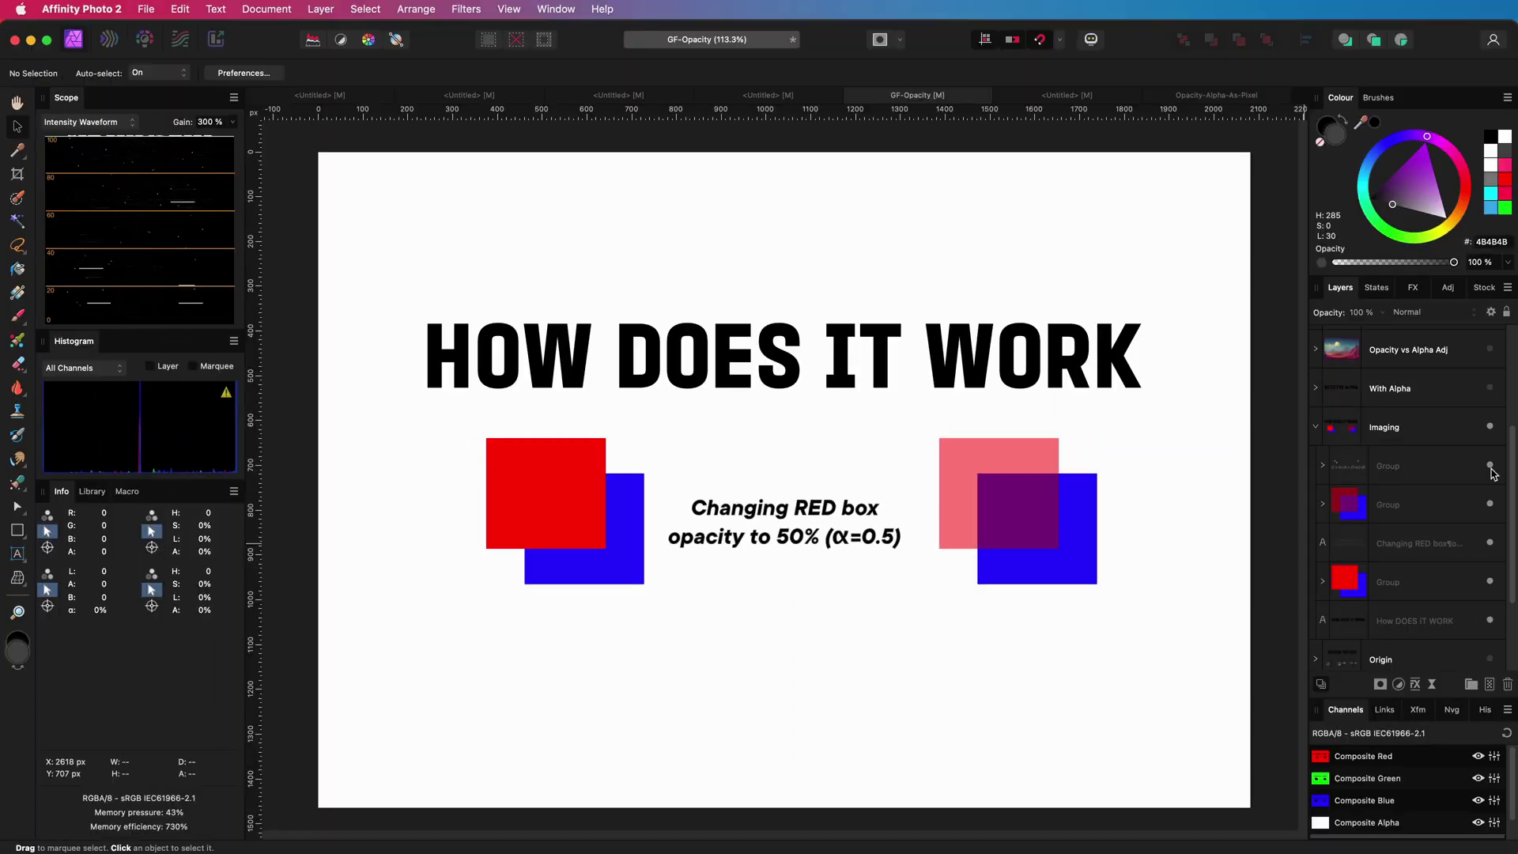
pyautogui.click(1490, 466)
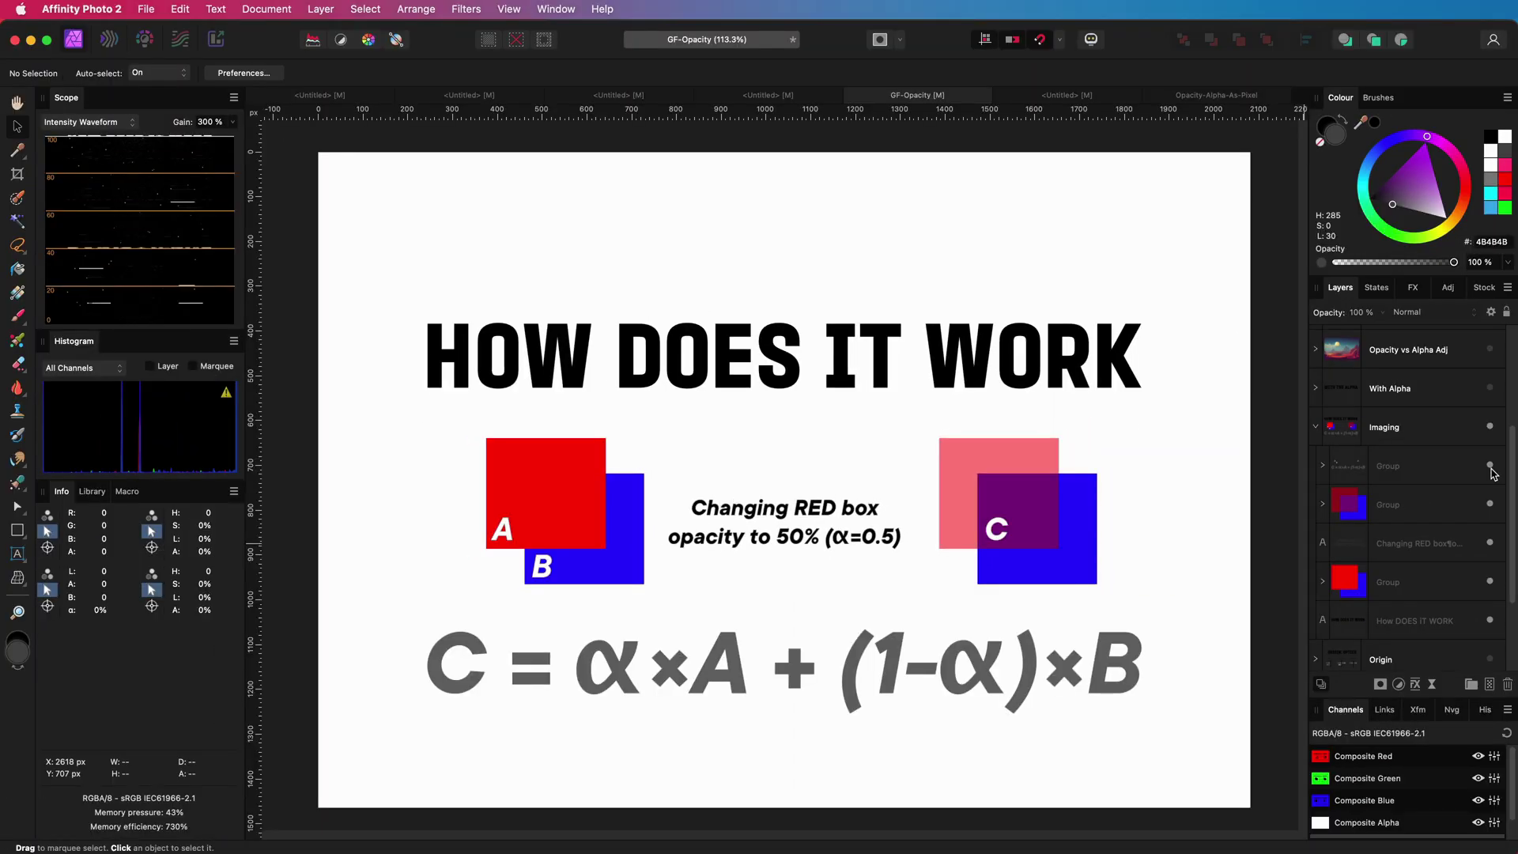
# Collapse the Imaging group and, with the Pan tool active, show the box comparison group inside With Alpha
pyautogui.scroll(2, 1445, 495)
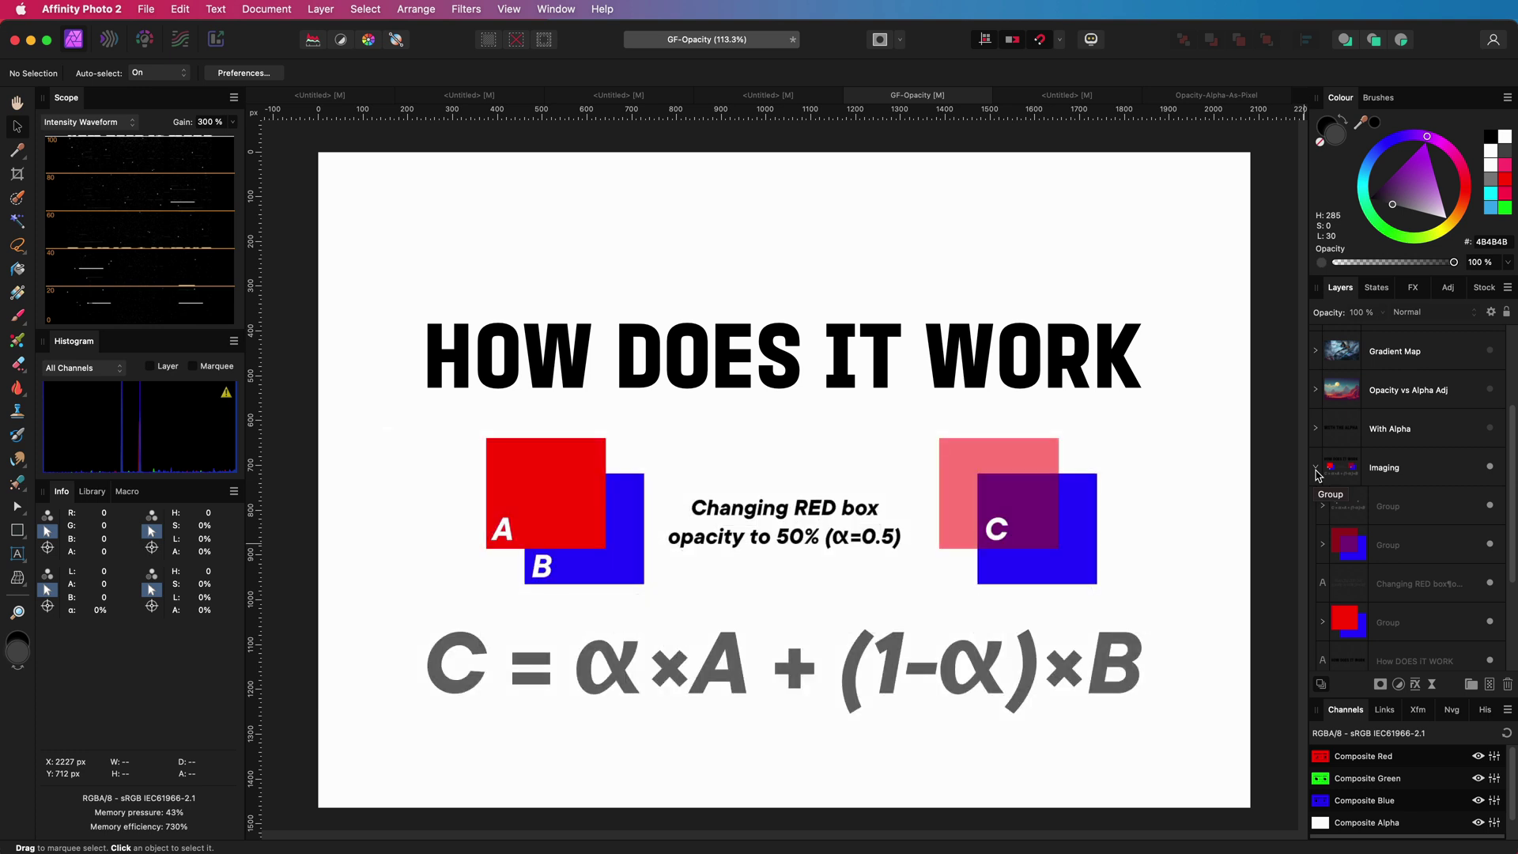
pyautogui.click(1316, 468)
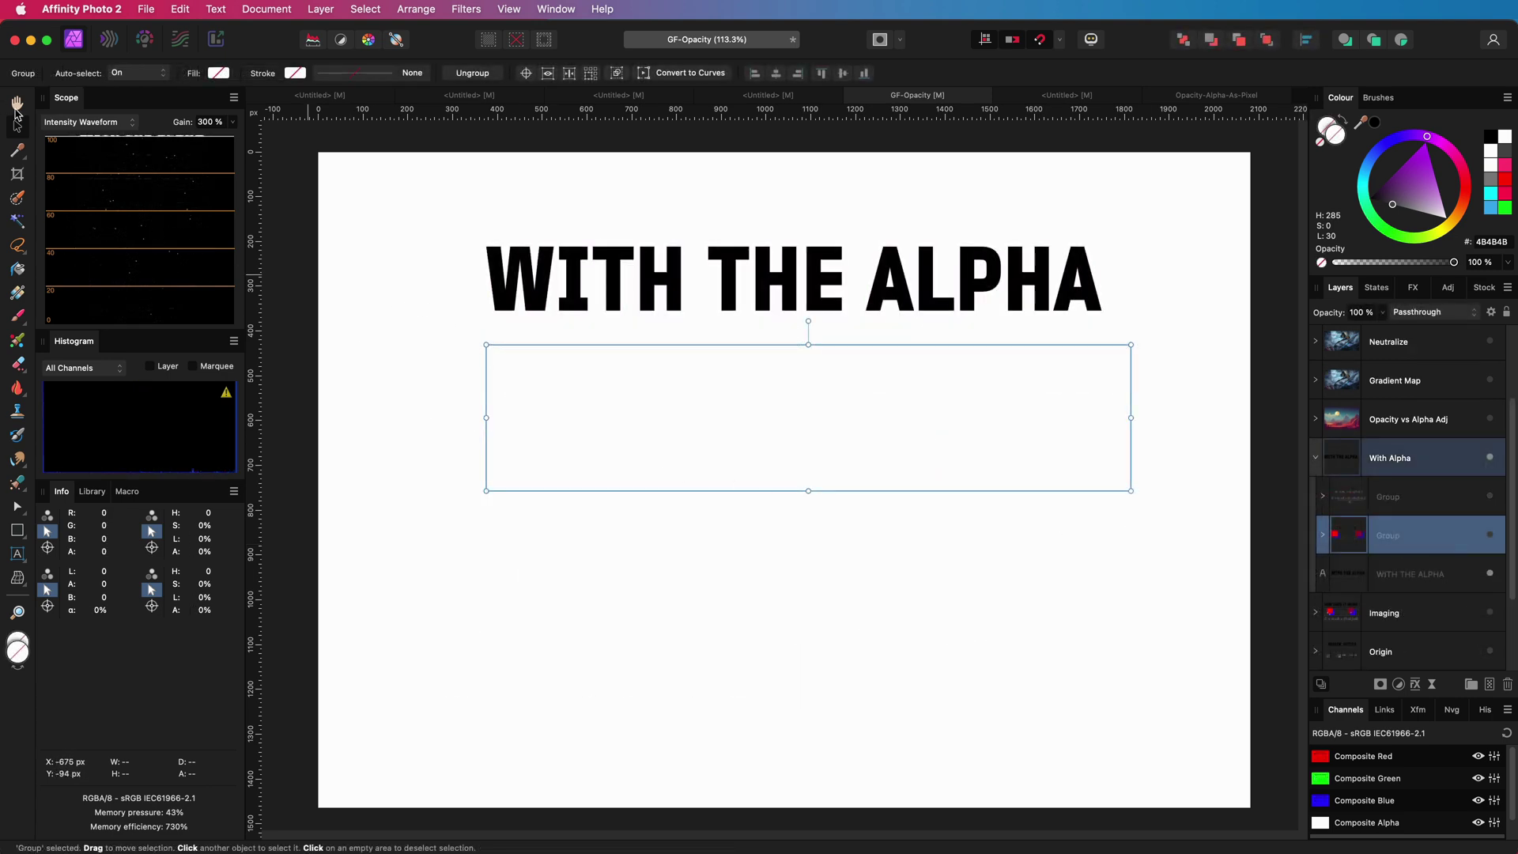
pyautogui.click(17, 105)
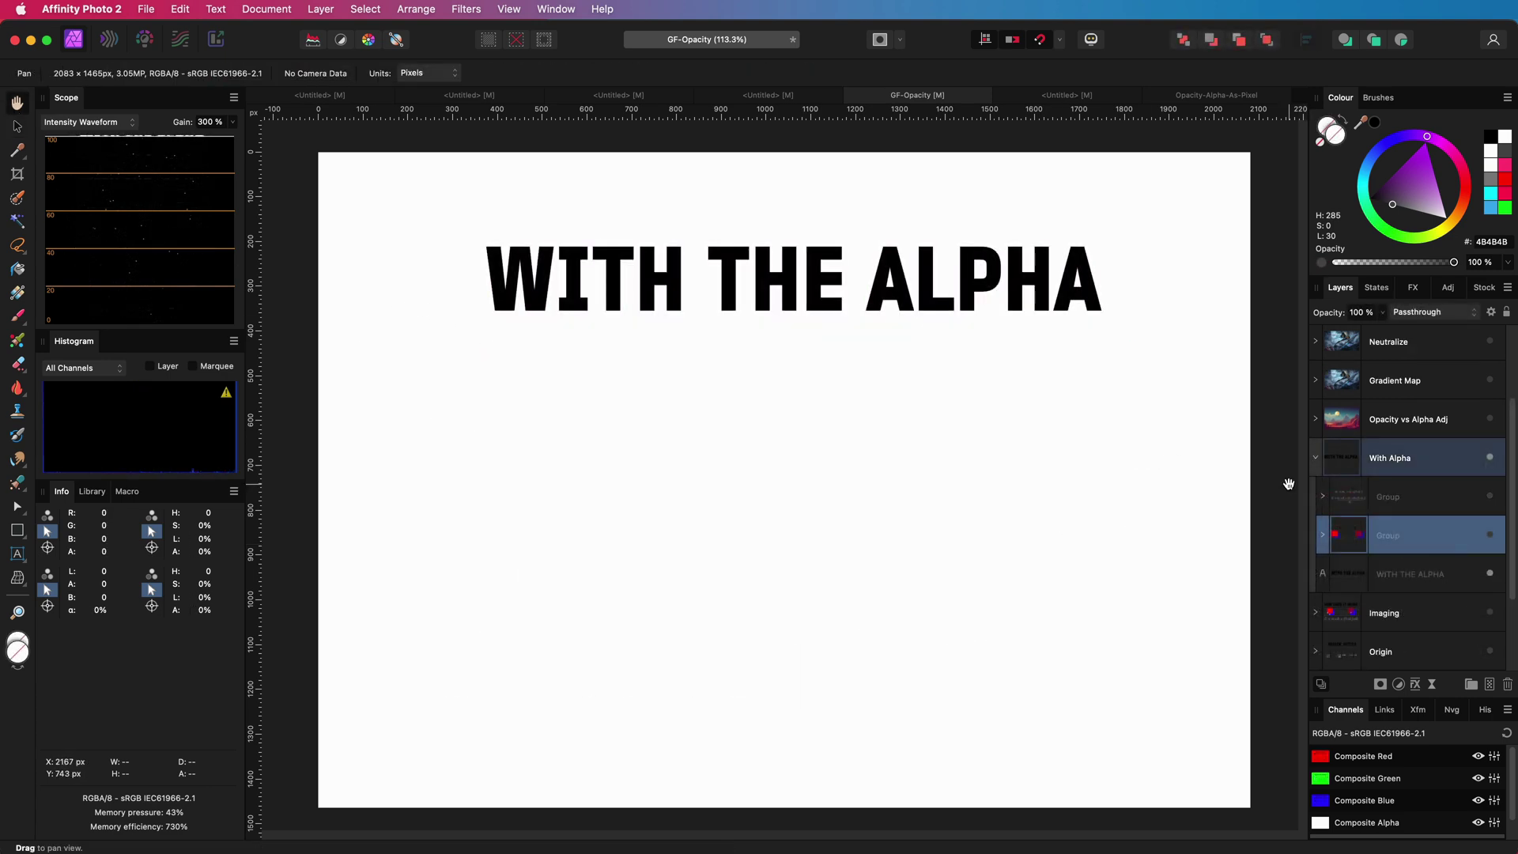
pyautogui.click(1491, 538)
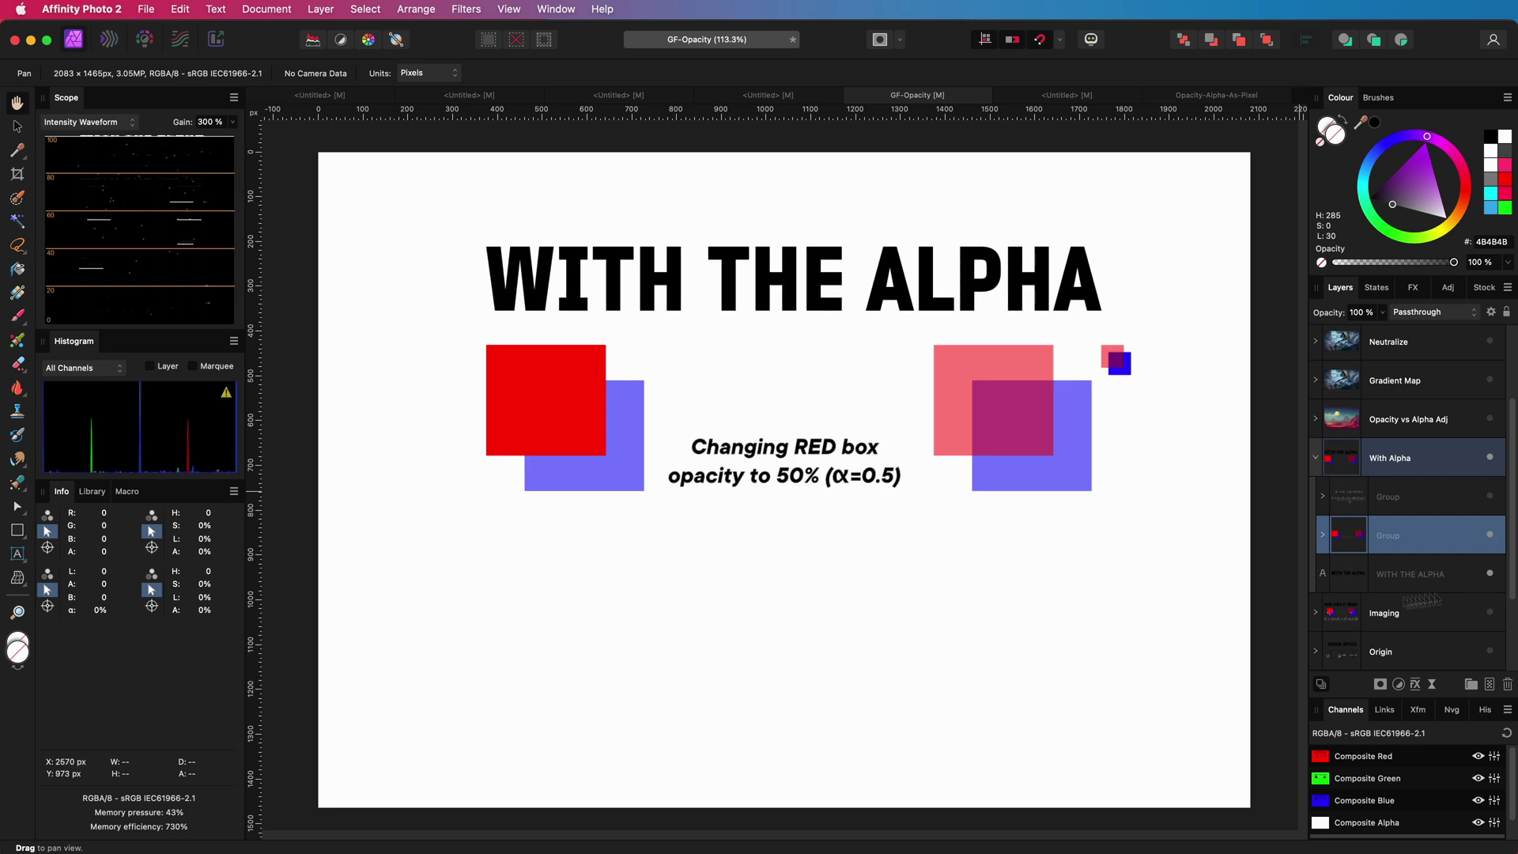
# Set three colour samplers to read from fixed locations on the semi-transparent red box, the blue box and their overlap
pyautogui.click(152, 549)
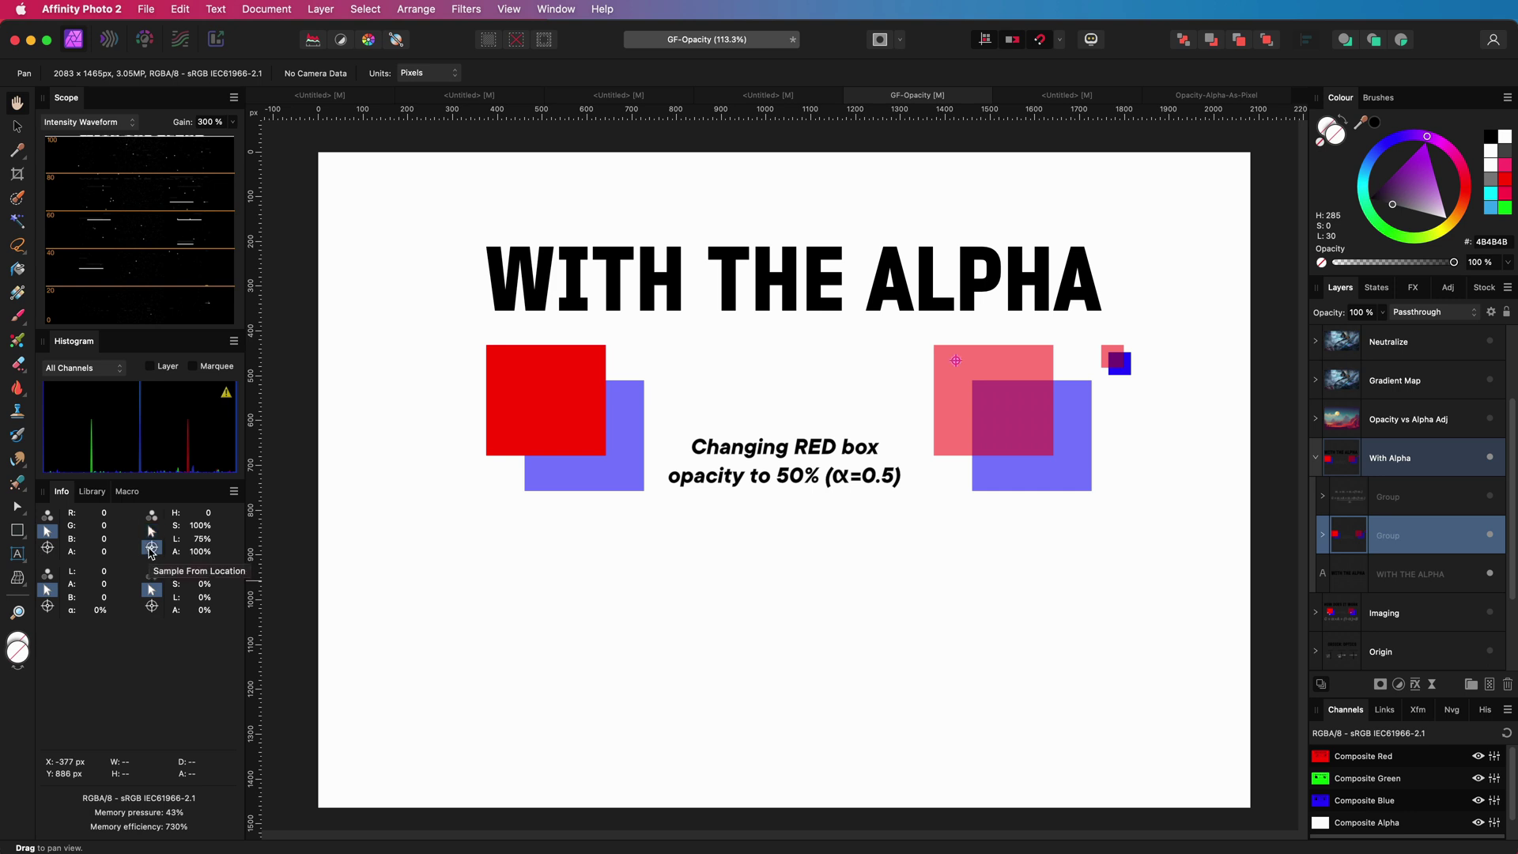
pyautogui.click(47, 606)
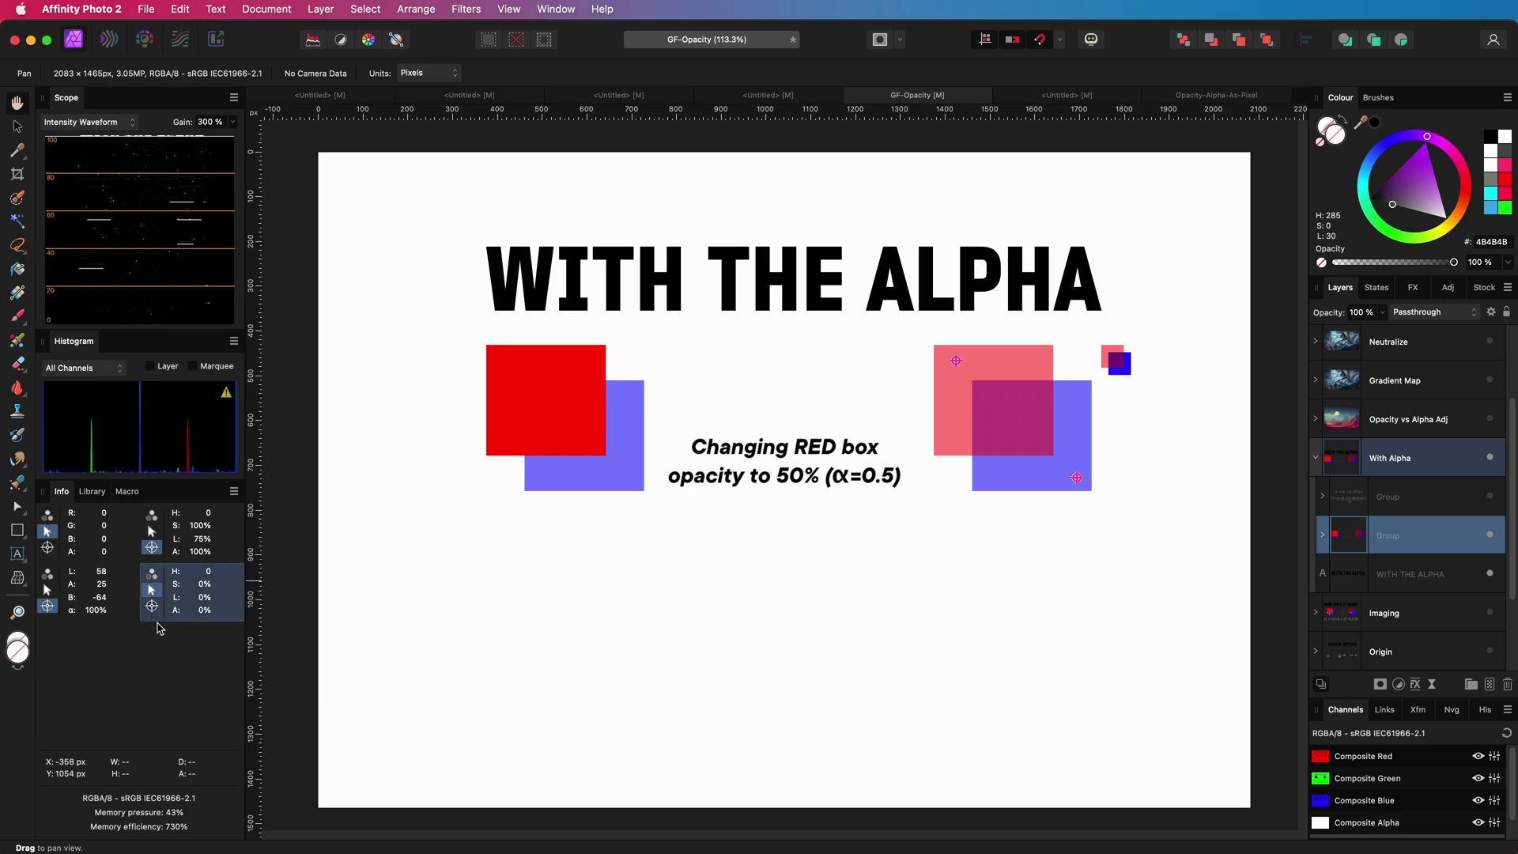
pyautogui.click(152, 609)
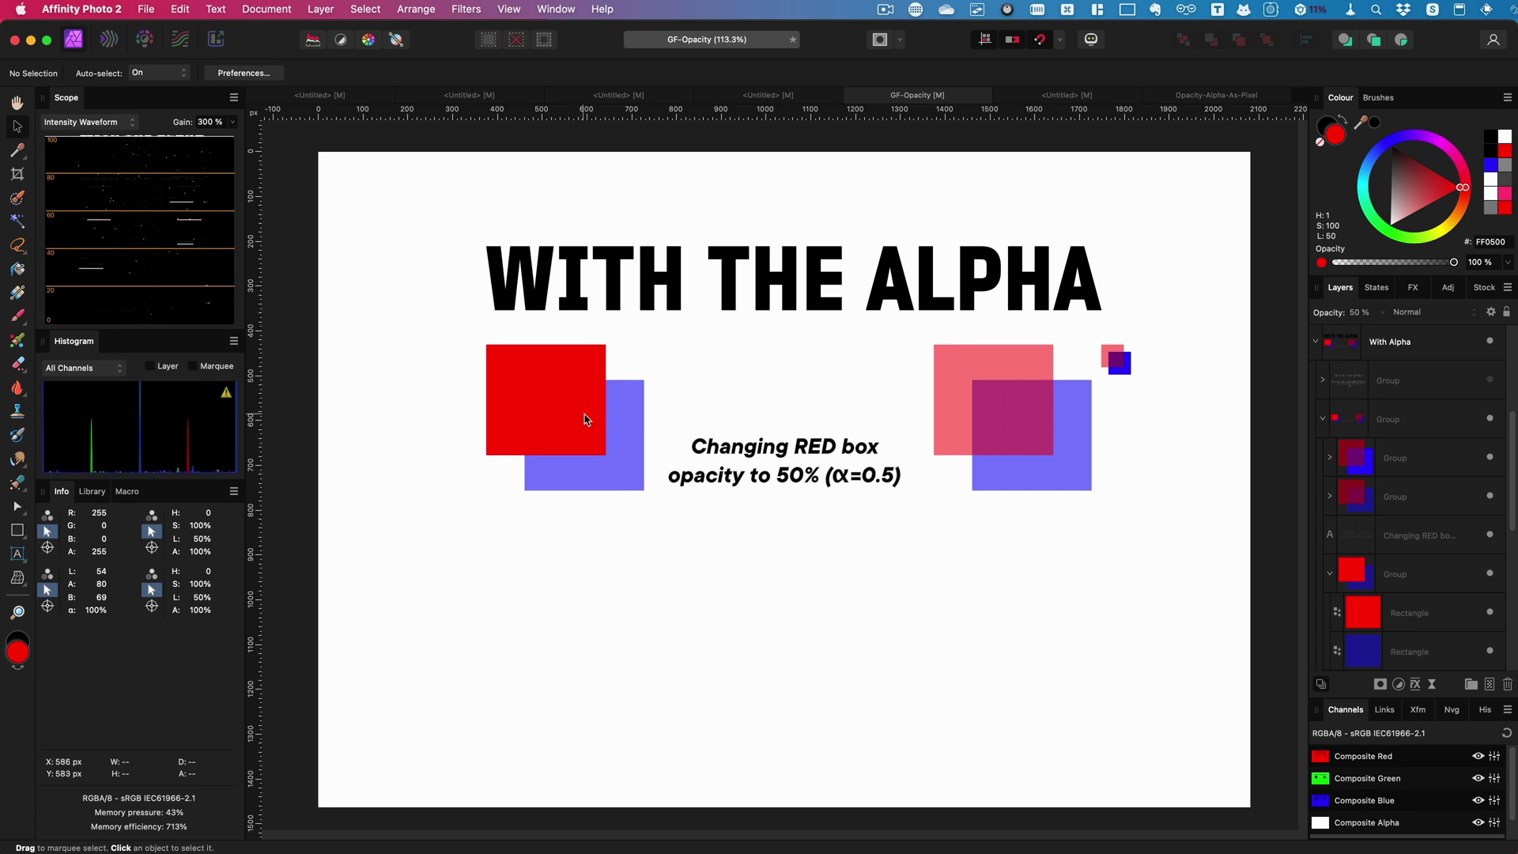
# Select the blue rectangle behind the solid red box, inside the nested With Alpha groups, to view its opacity
pyautogui.click(627, 409)
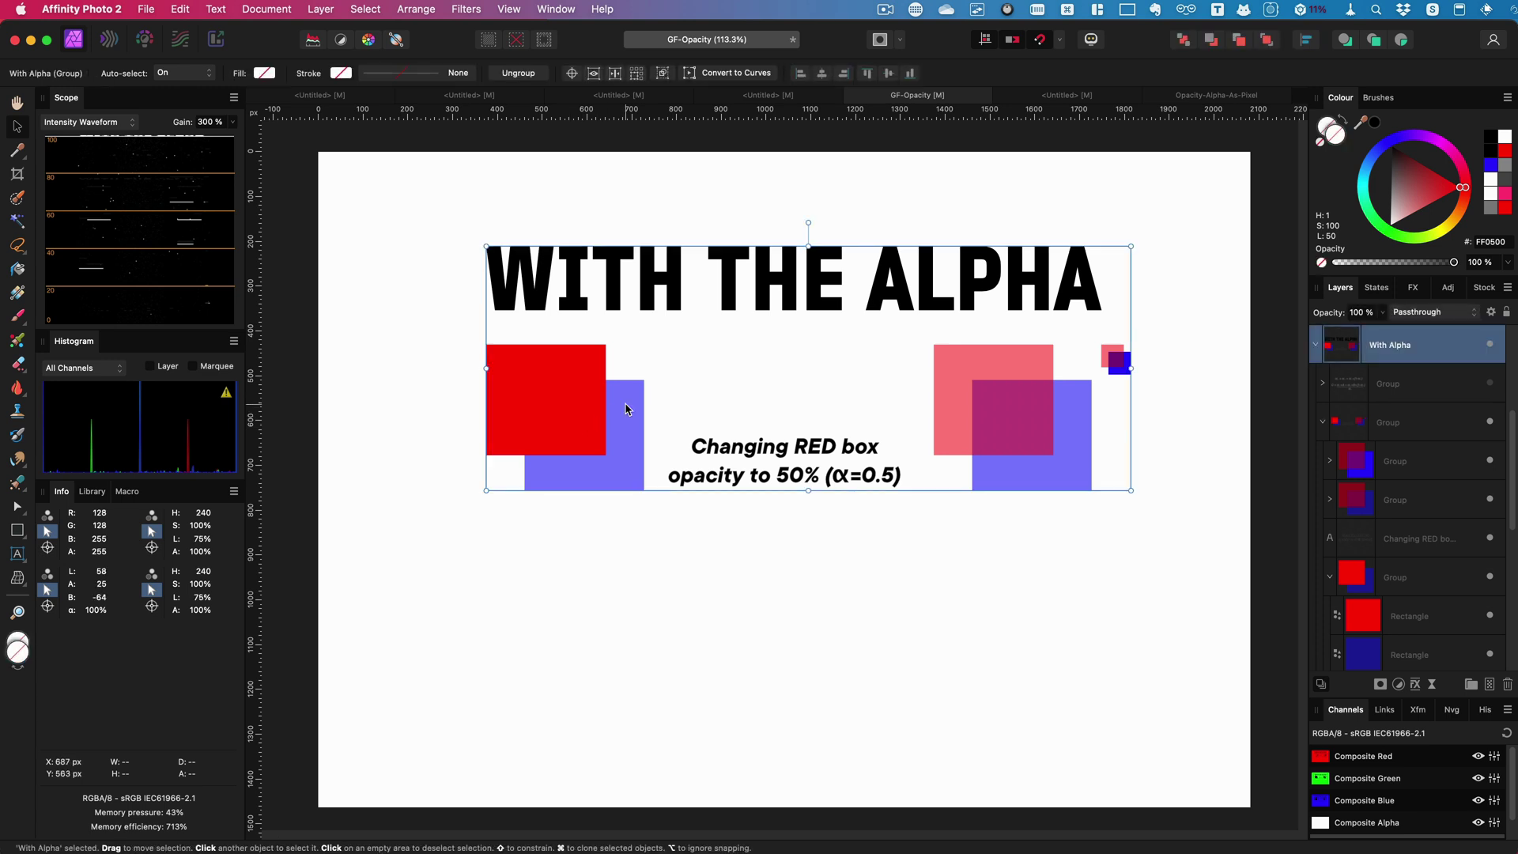
pyautogui.doubleClick(627, 409)
pyautogui.doubleClick(627, 409)
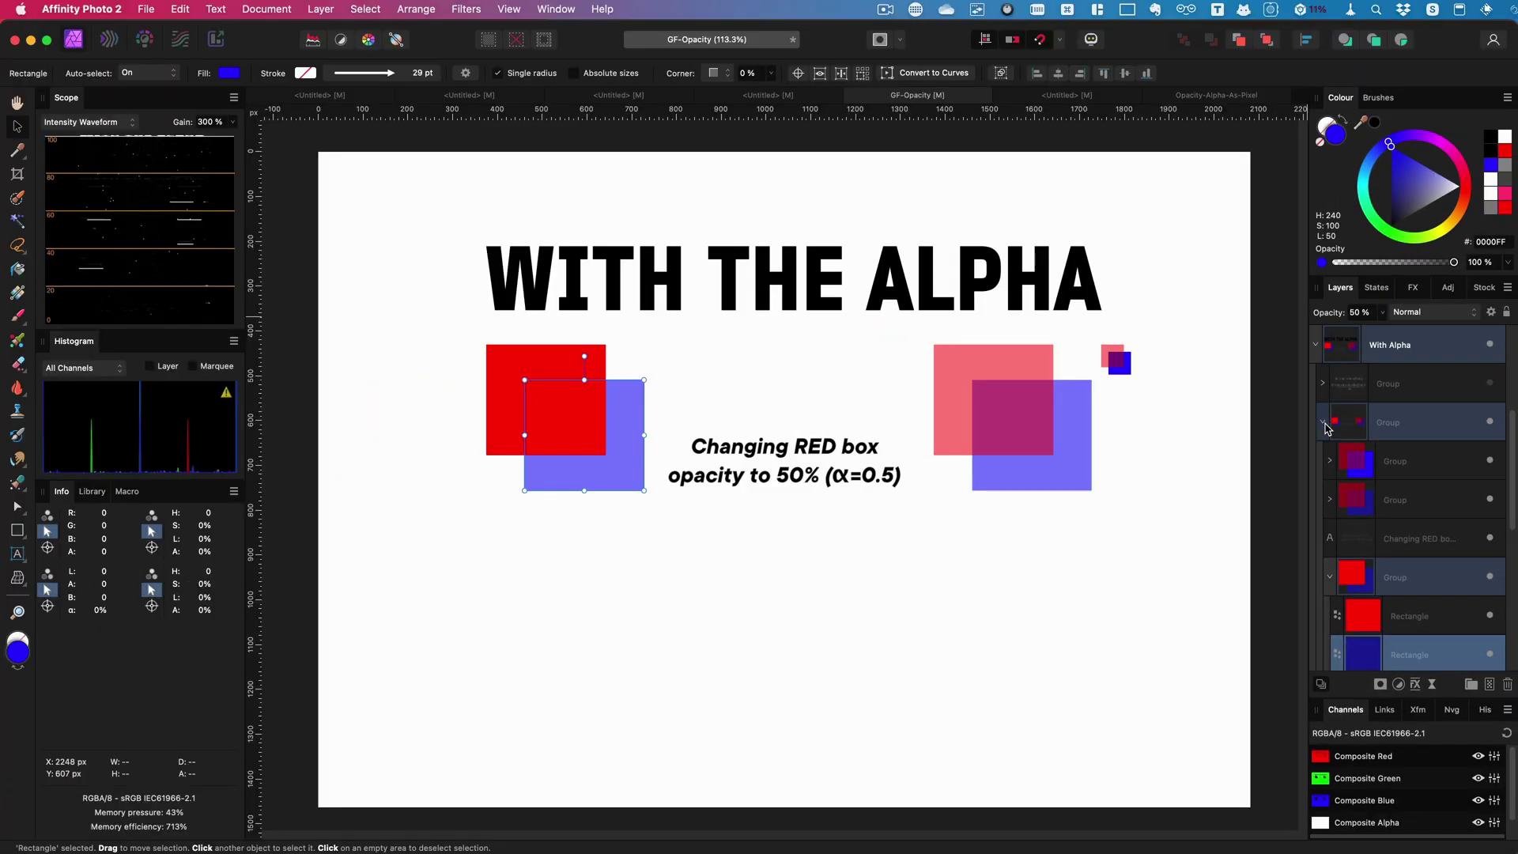
# Collapse the box comparison group and hide the BG White layer
pyautogui.click(1323, 421)
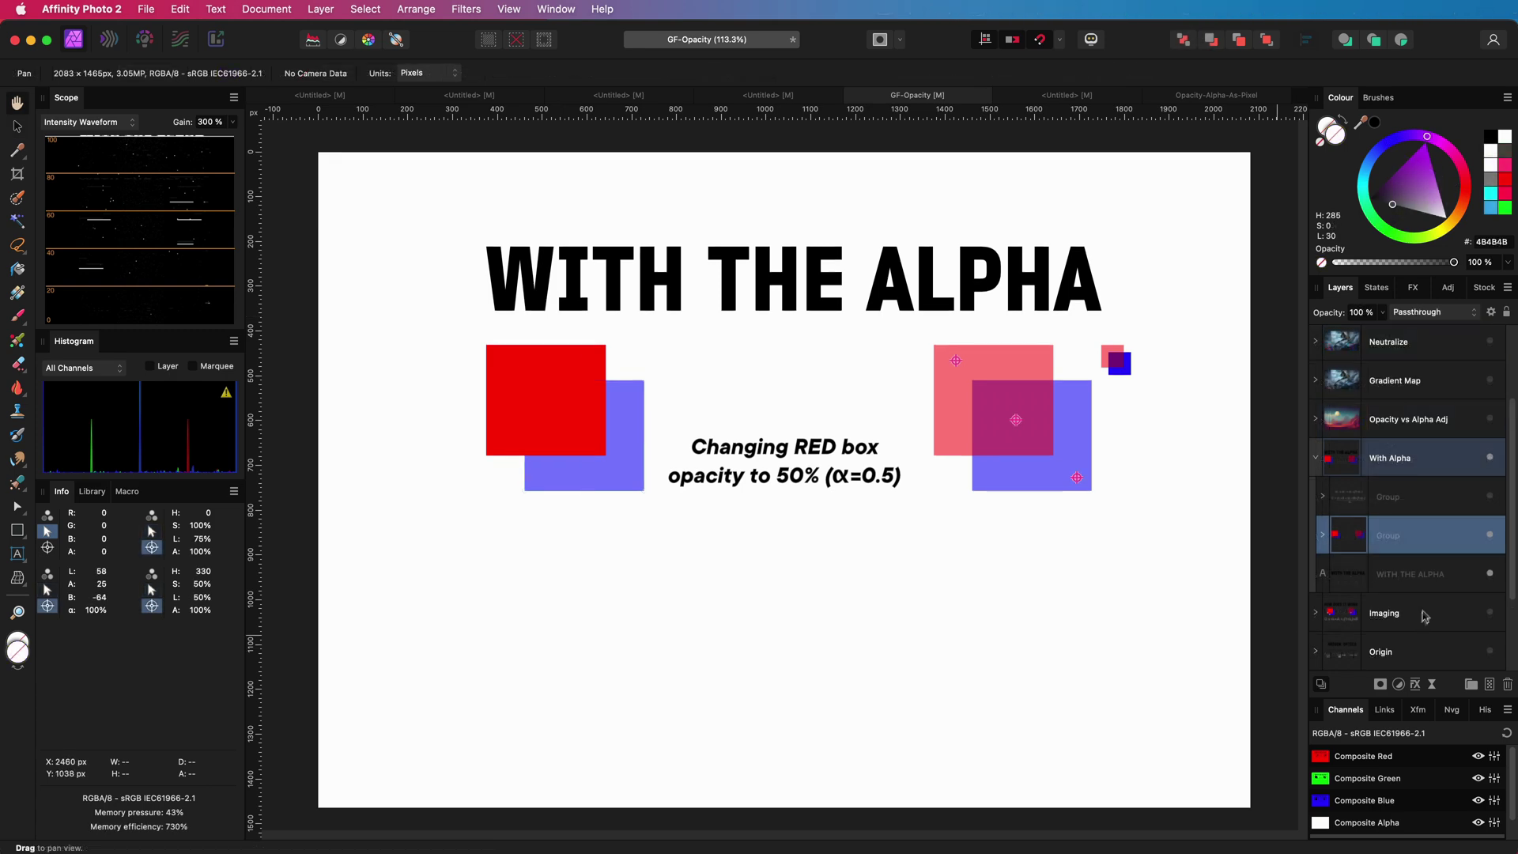
pyautogui.scroll(-3, 1424, 612)
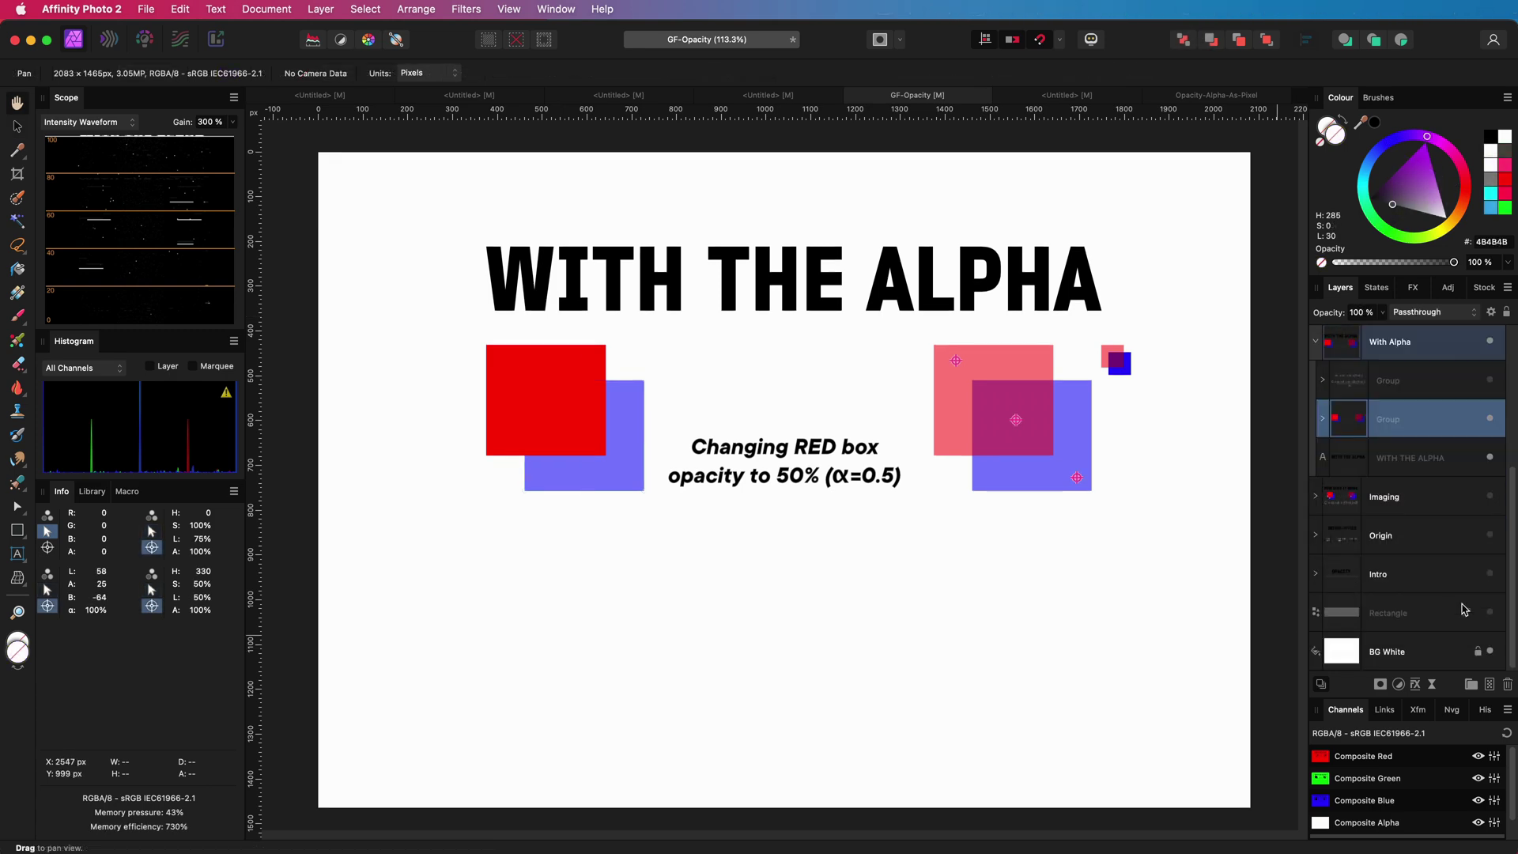
pyautogui.click(1492, 652)
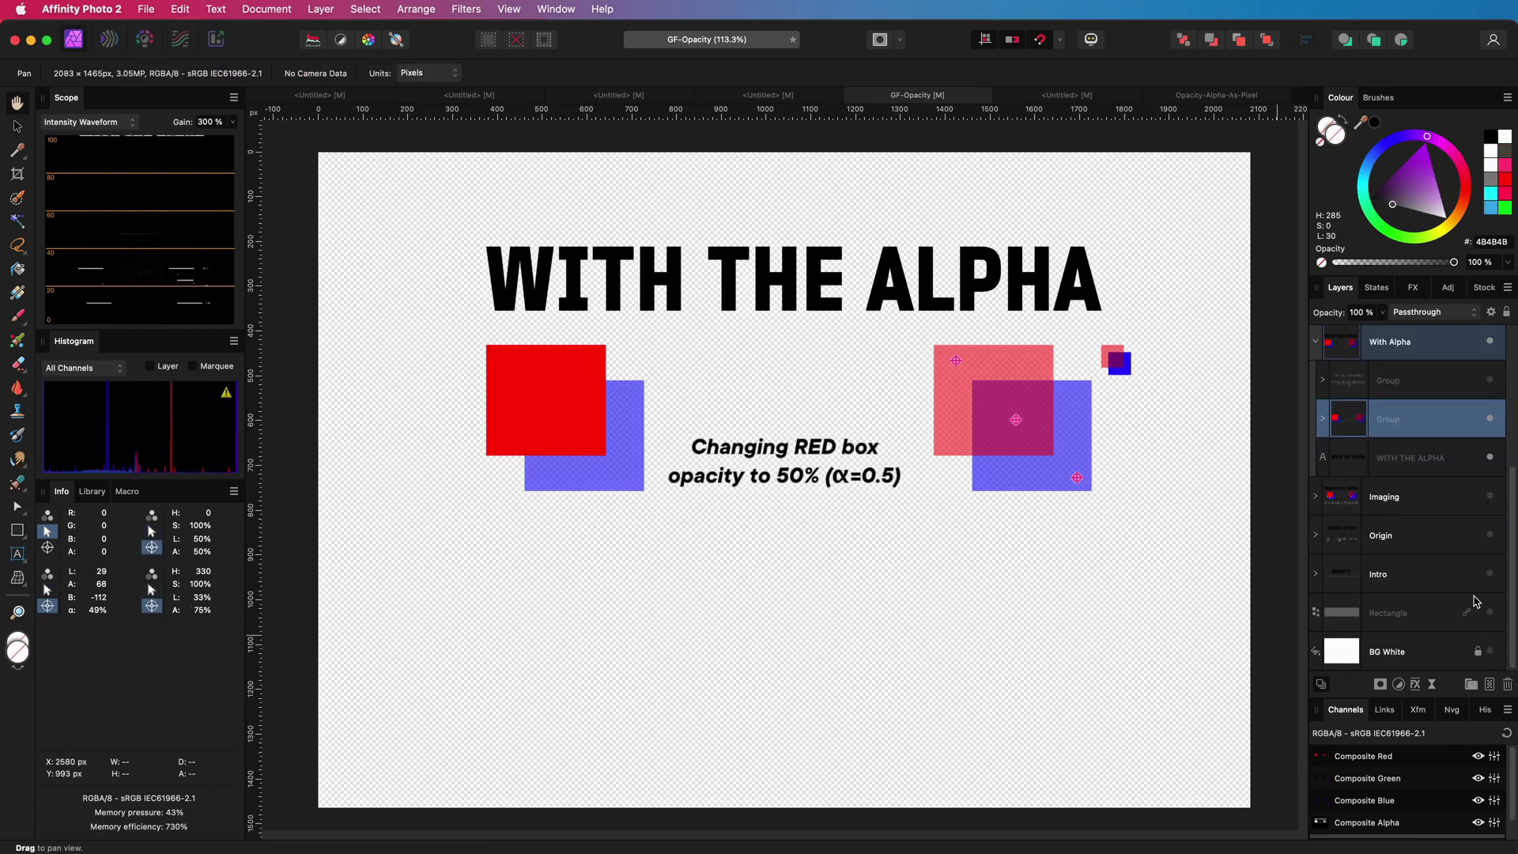
# Step the opacity of the red rectangle carrying the samplers from 10% to 100% in 10% increments, and set it to 10% again
pyautogui.scroll(4, 1475, 603)
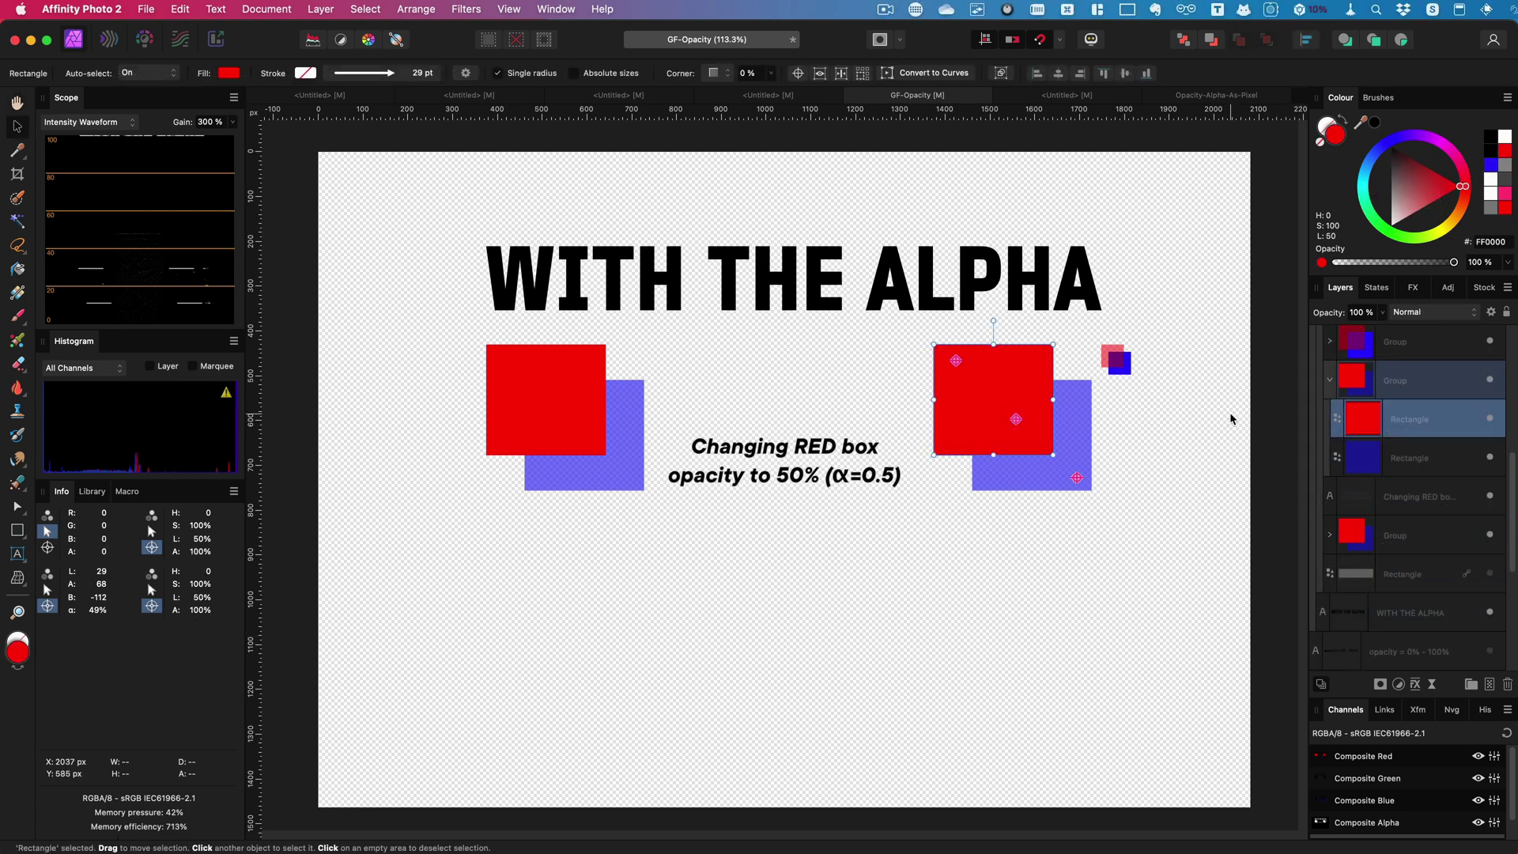
pyautogui.press('1')
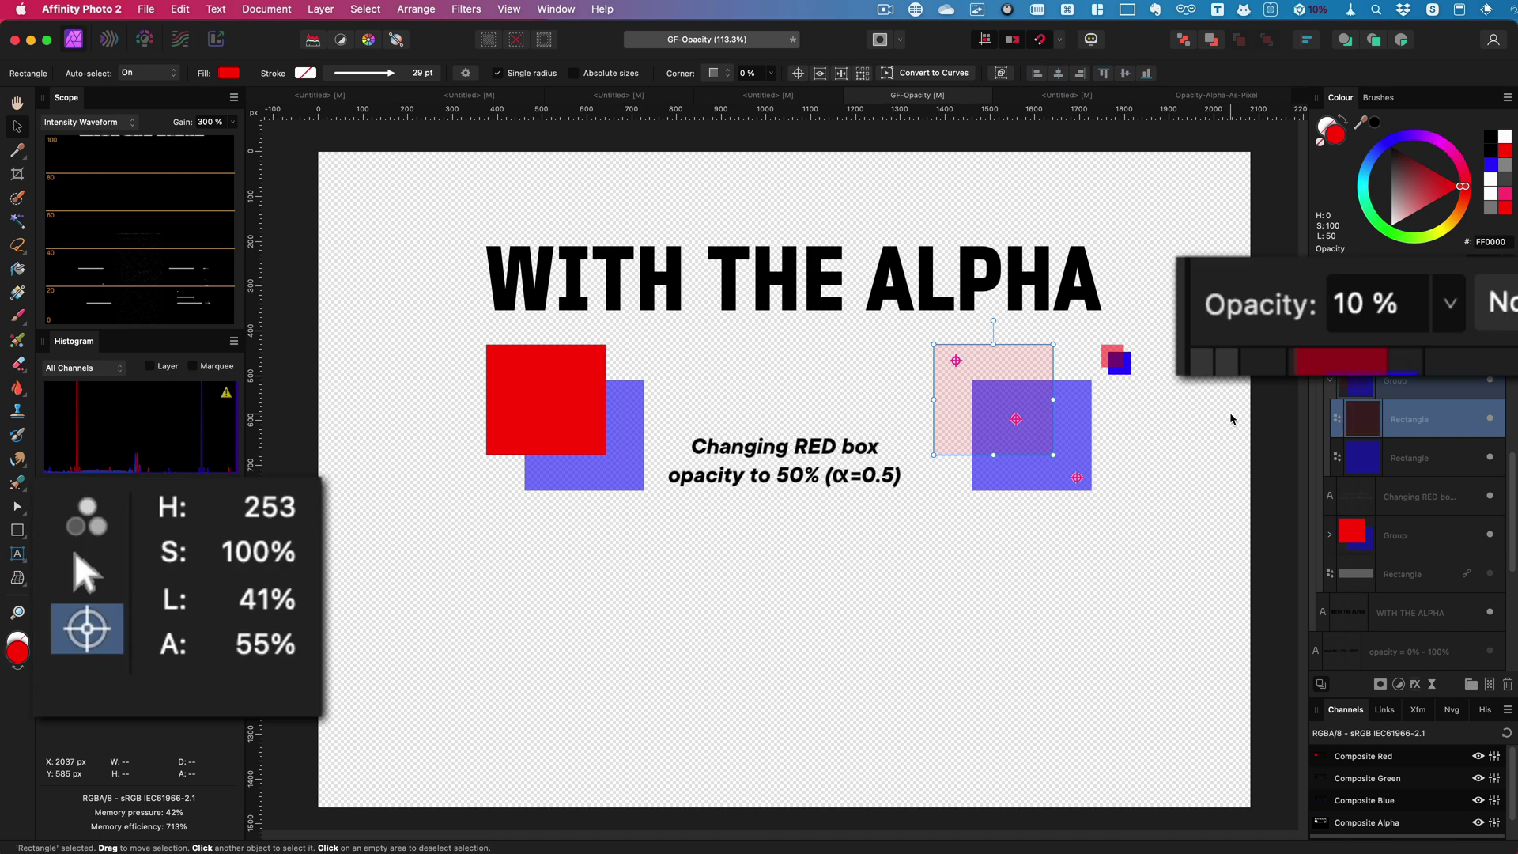
pyautogui.press('2')
pyautogui.press('3')
pyautogui.press('4')
pyautogui.press('5')
pyautogui.press('6')
pyautogui.press('7')
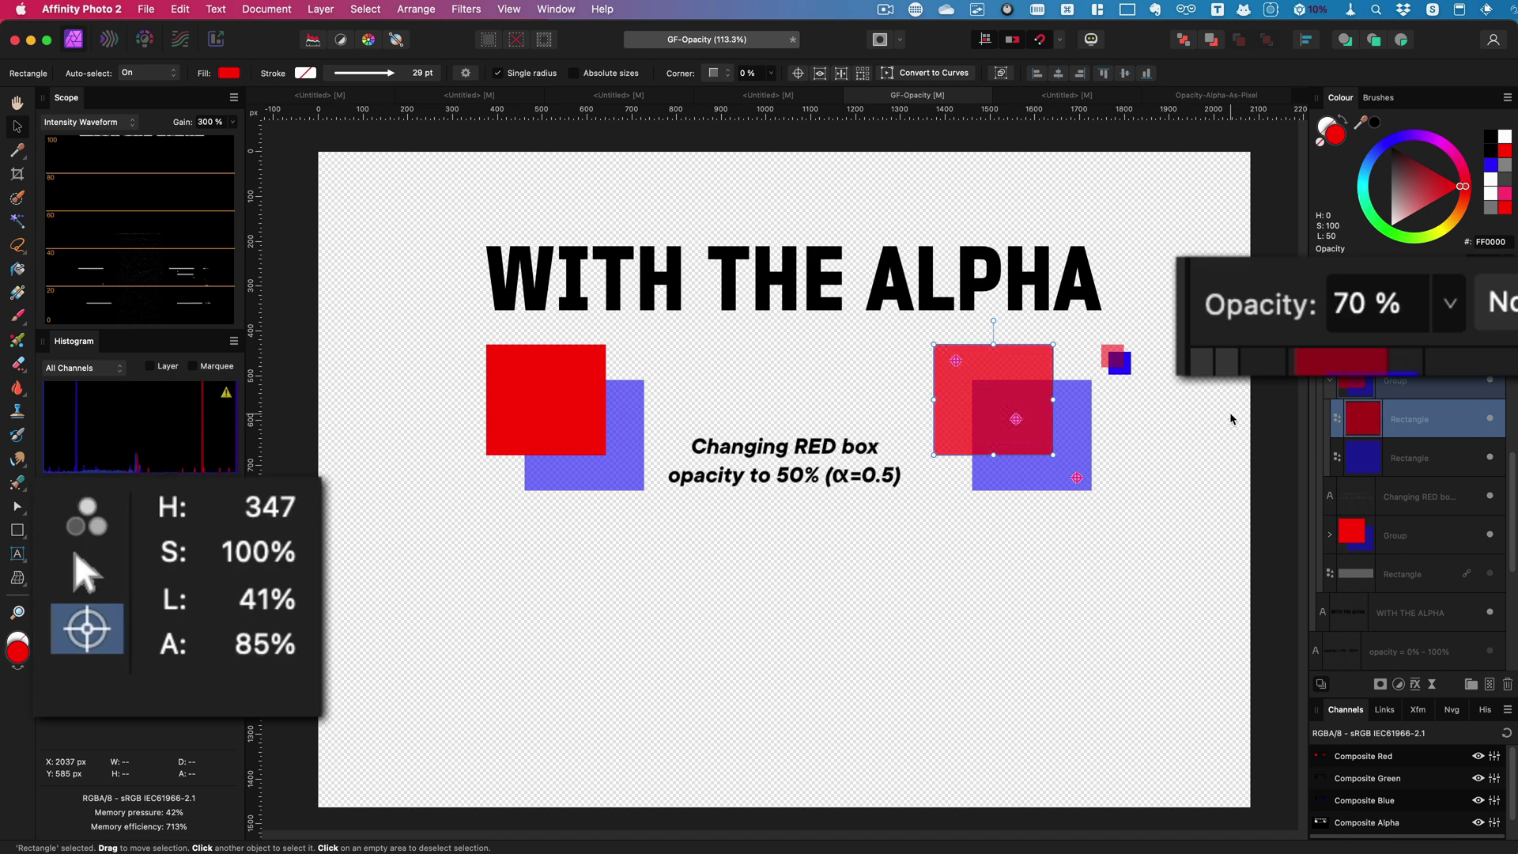
pyautogui.press('8')
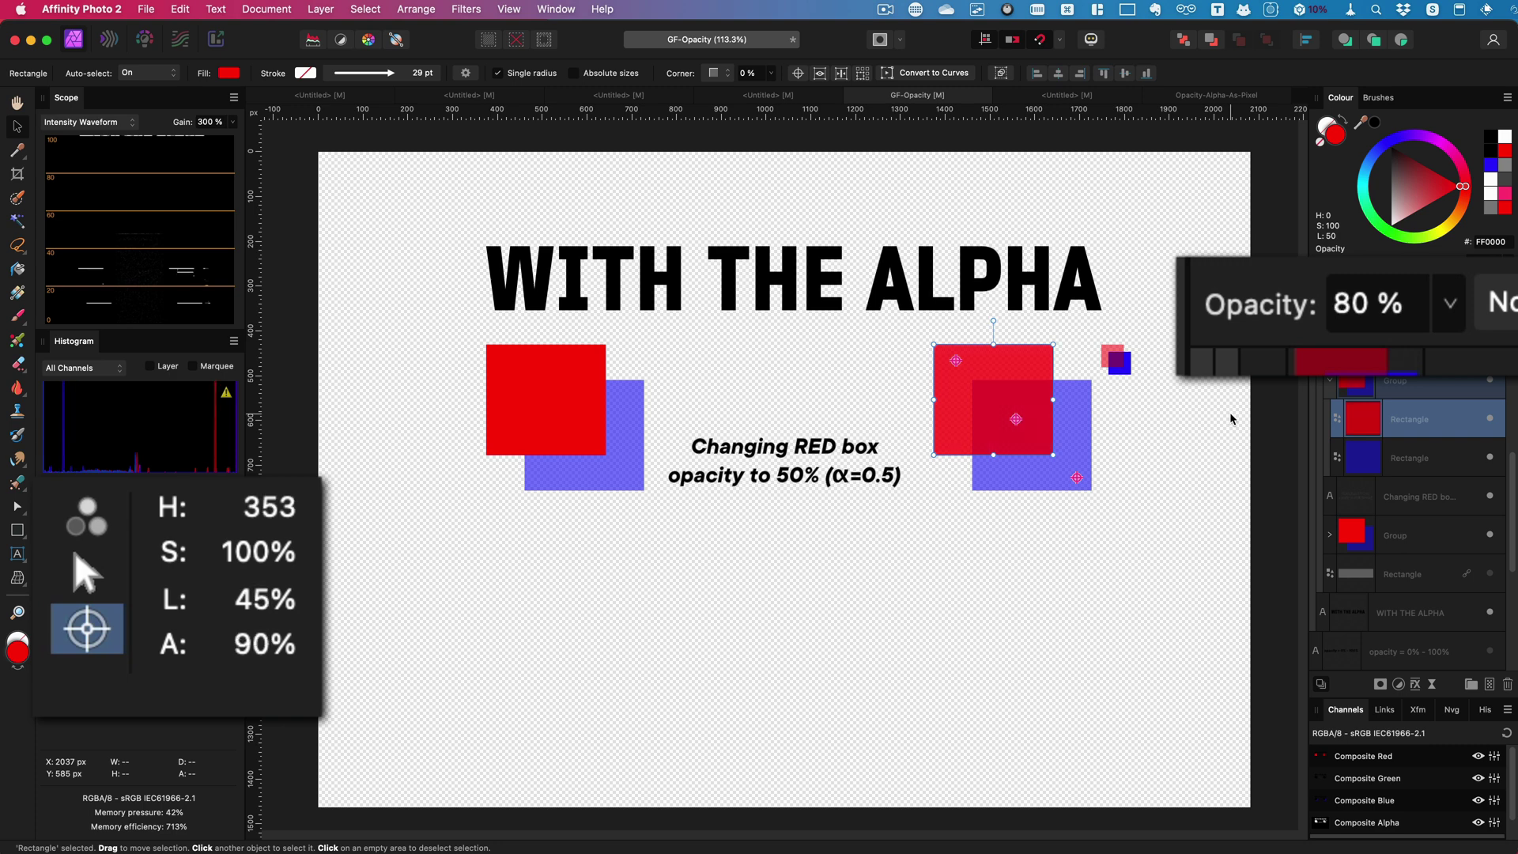
pyautogui.press('9')
pyautogui.press('0')
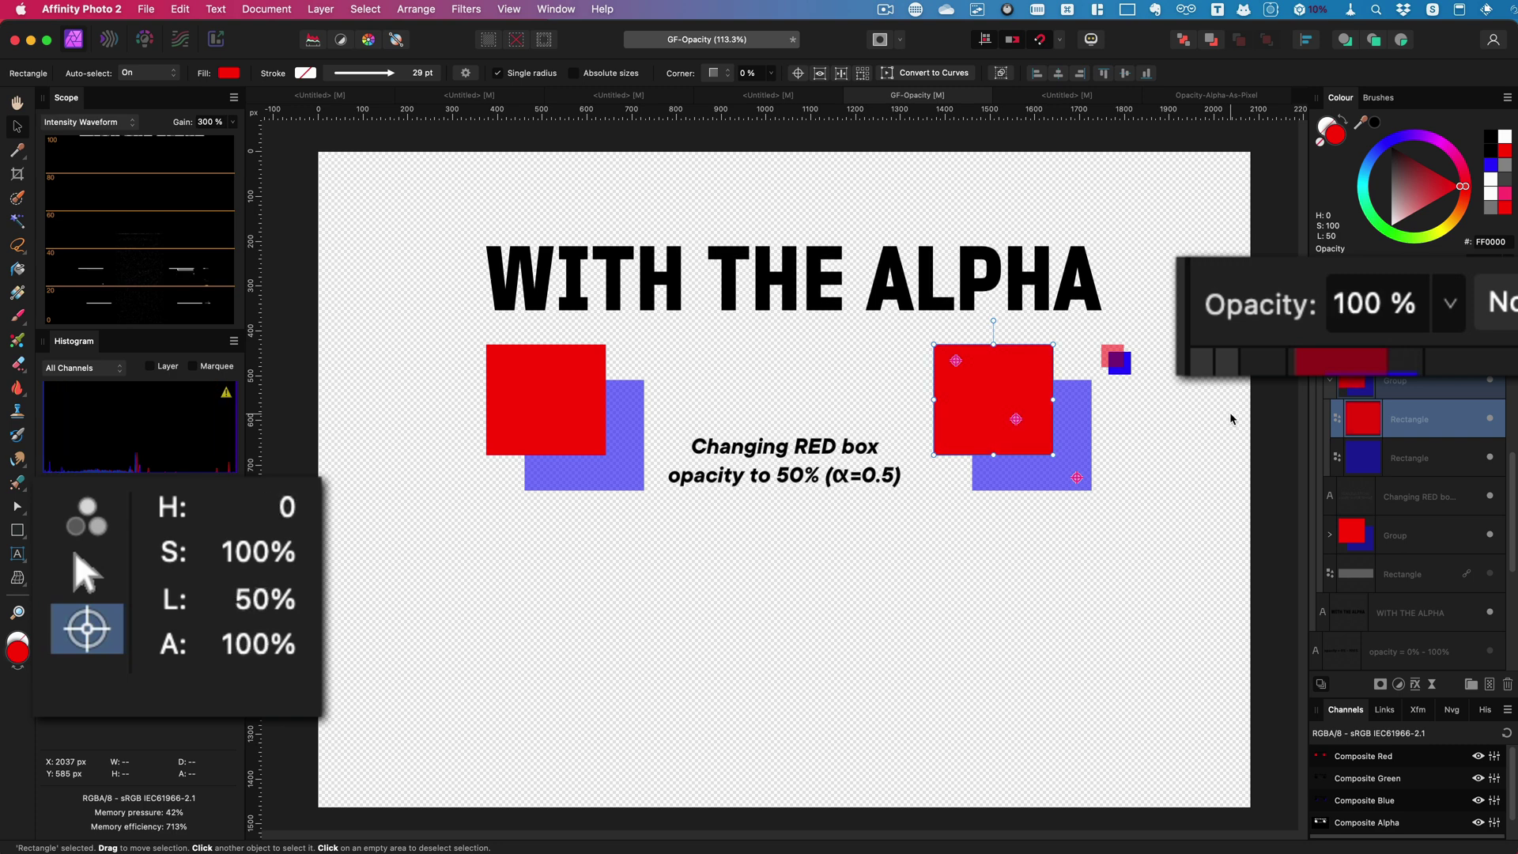
pyautogui.press('1')
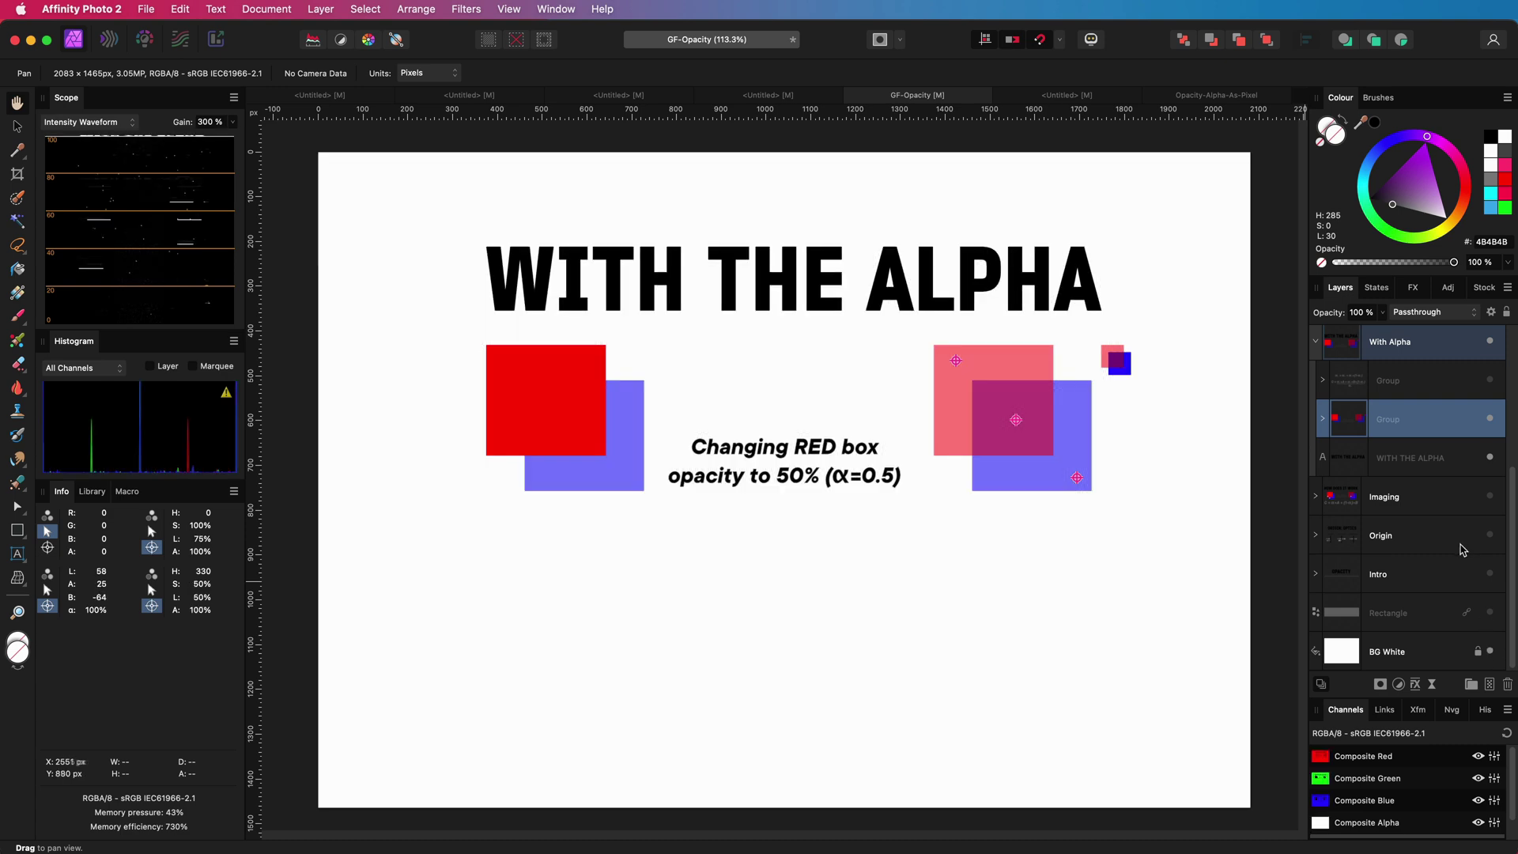
pyautogui.scroll(6, 1461, 548)
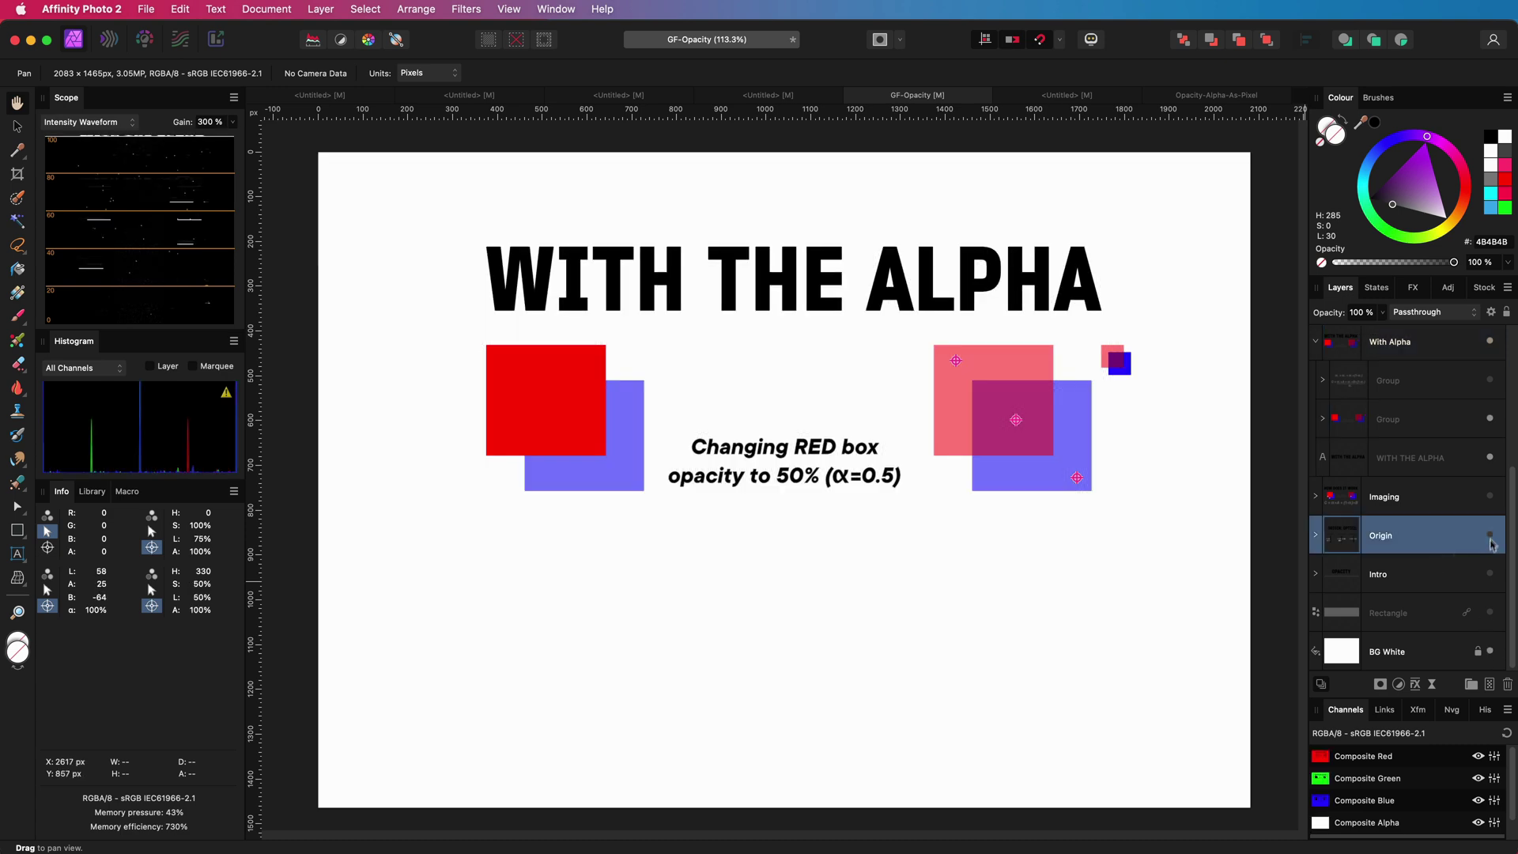
# Show the Opacity vs Alpha Adj group and make its ClipLeft and ClipRight layers visible
pyautogui.click(1490, 614)
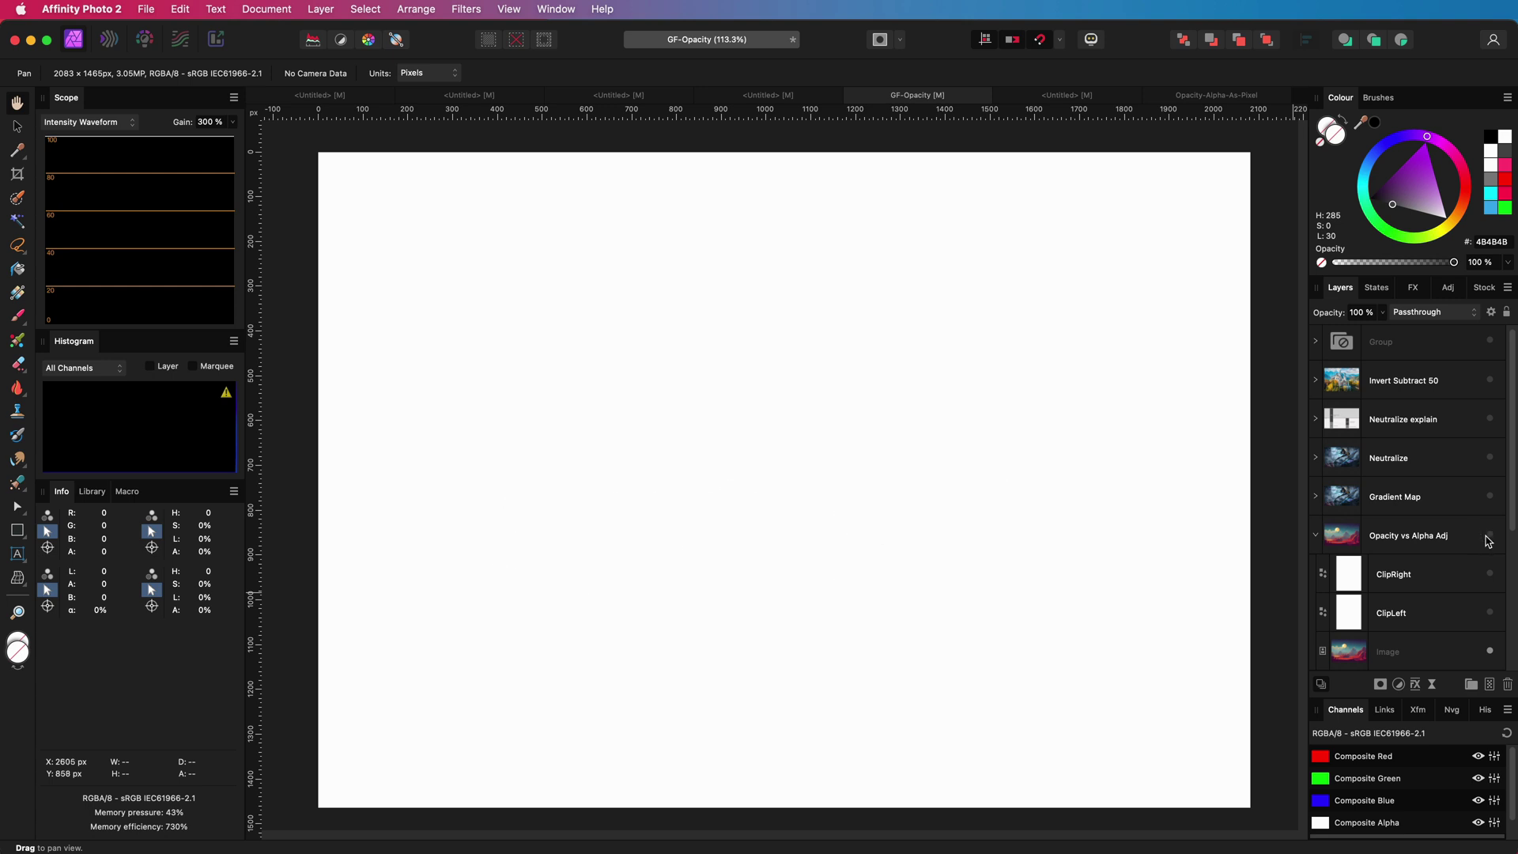
pyautogui.click(1490, 538)
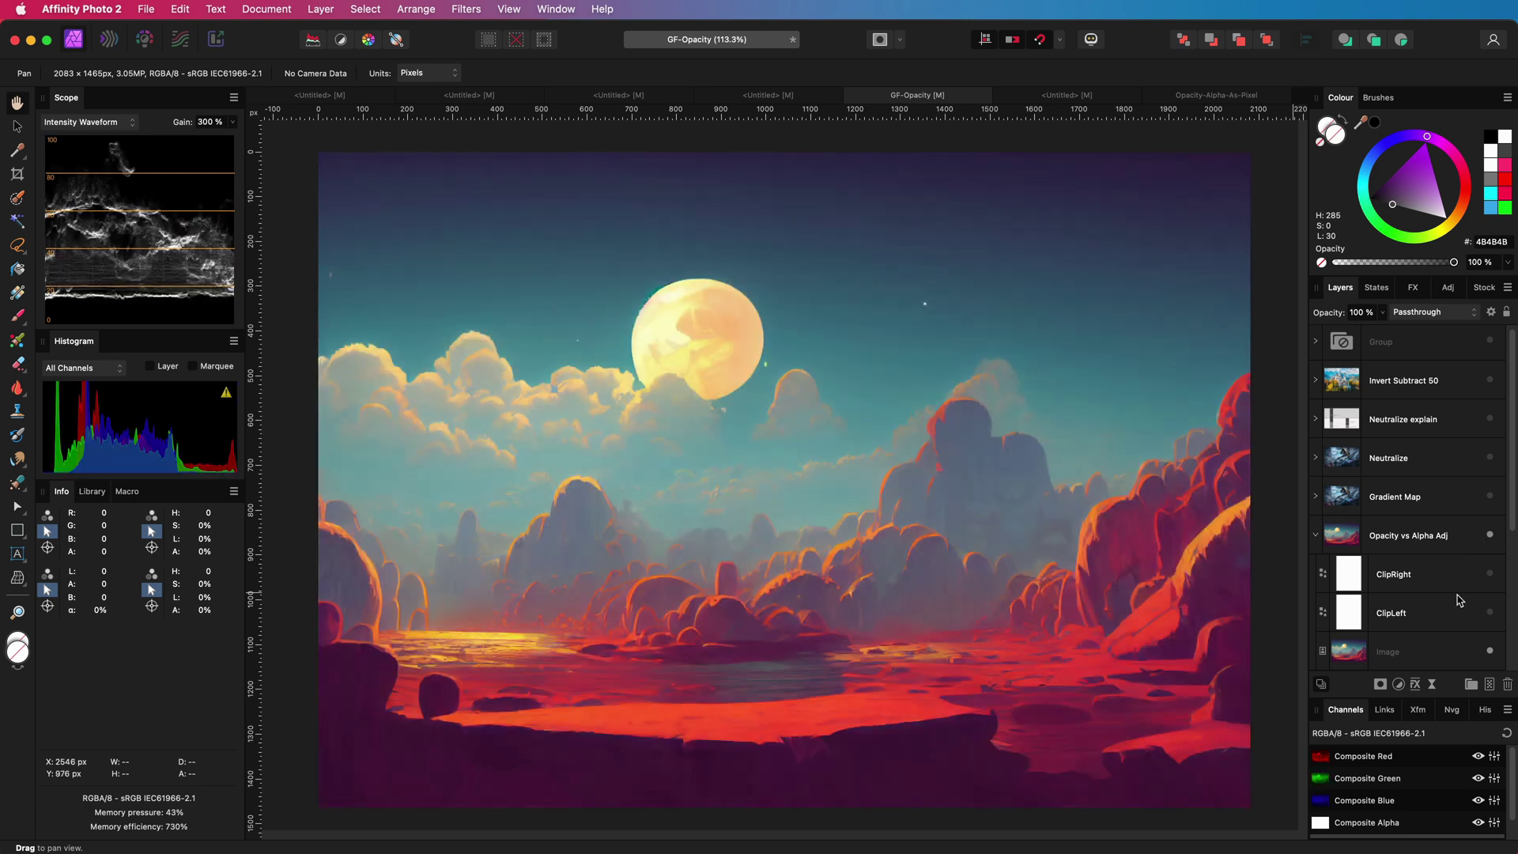
pyautogui.scroll(-2, 1459, 601)
pyautogui.click(1375, 555)
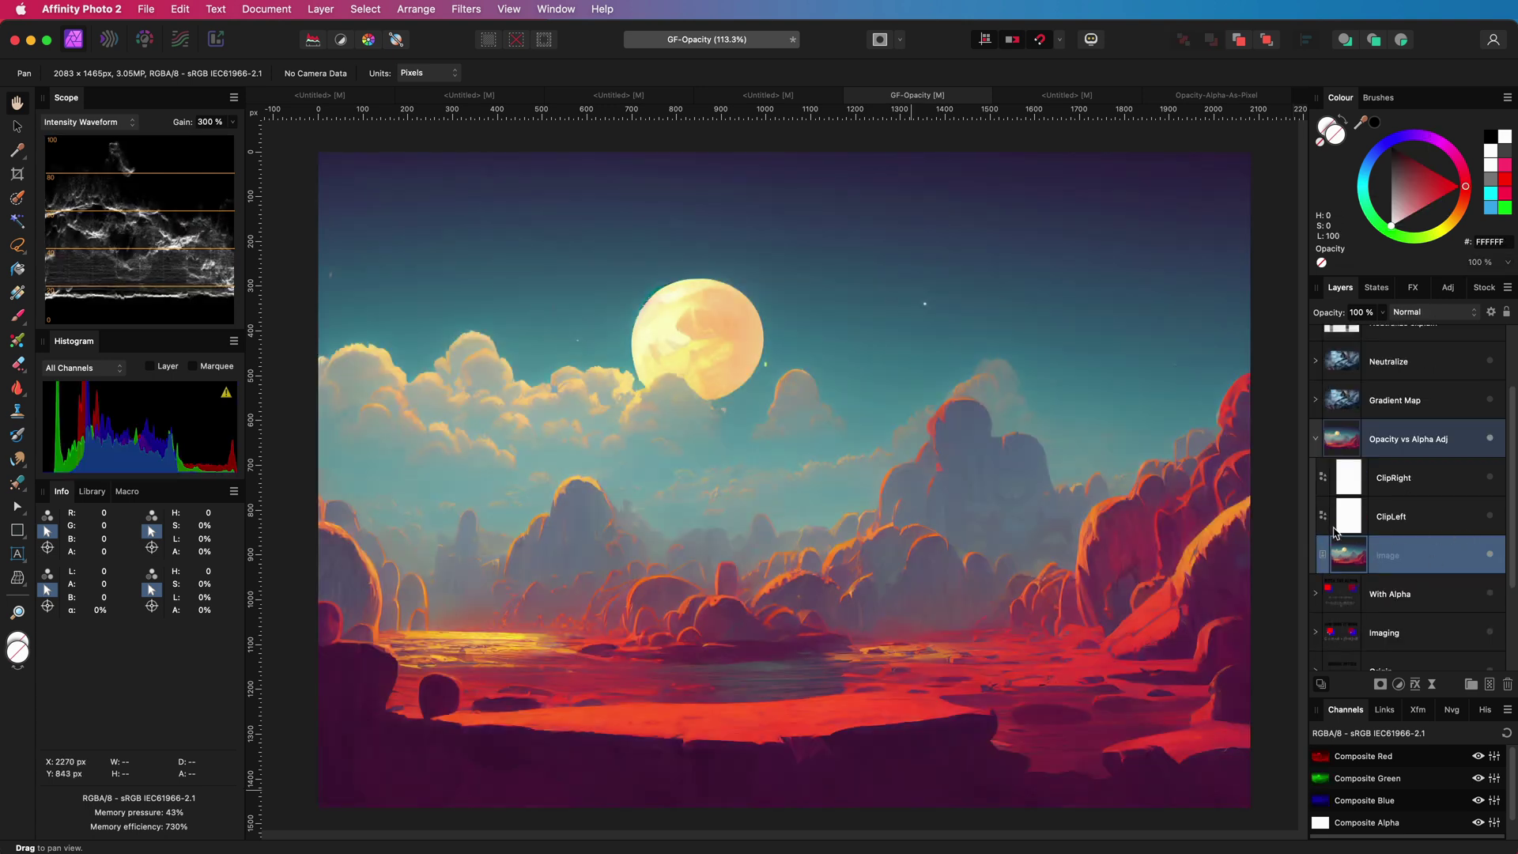
pyautogui.click(1338, 519)
pyautogui.click(1490, 516)
pyautogui.click(1490, 477)
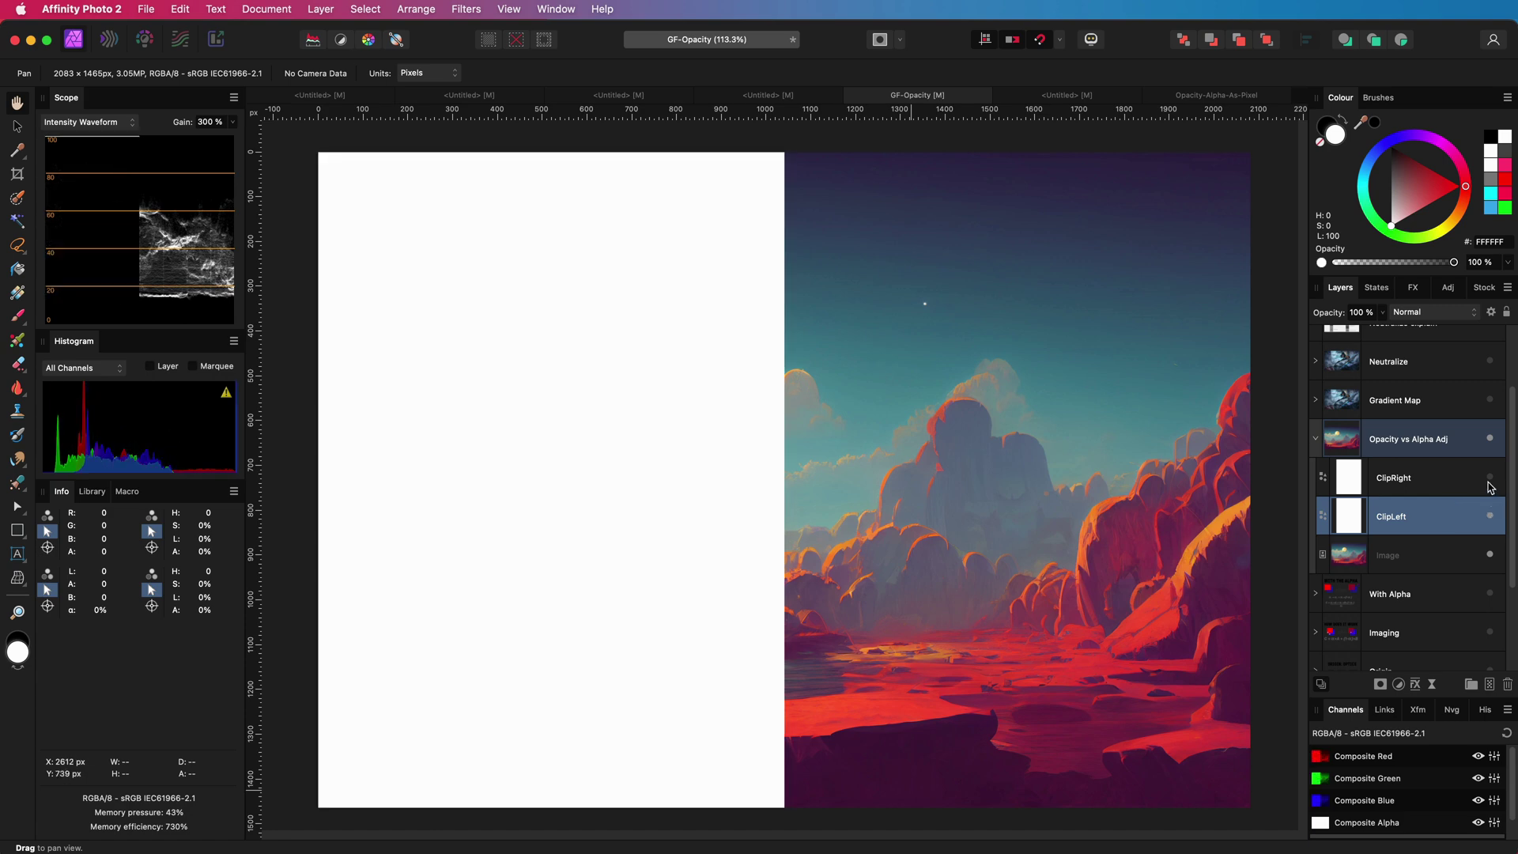
# Mask the group's image with ClipLeft, and mask a duplicate of that image with ClipRight in place of ClipLeft
pyautogui.moveTo(1346, 519); pyautogui.dragTo(1348, 555)
pyautogui.click(1348, 519)
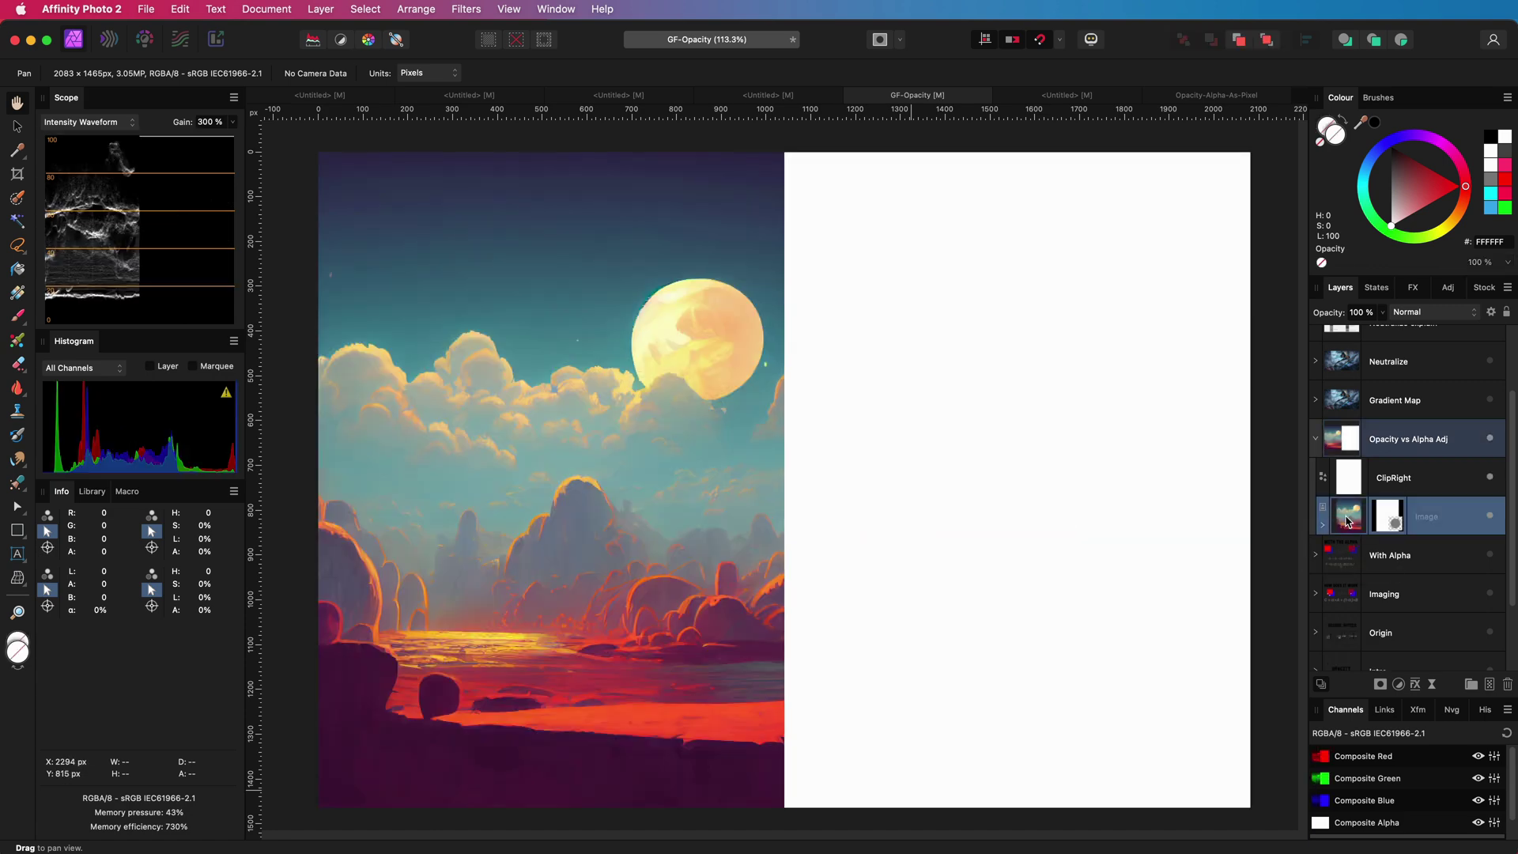
pyautogui.press('super+j')
pyautogui.click(1377, 530)
pyautogui.press('BackSpace')
pyautogui.moveTo(1349, 478); pyautogui.dragTo(1330, 519)
pyautogui.click(1322, 485)
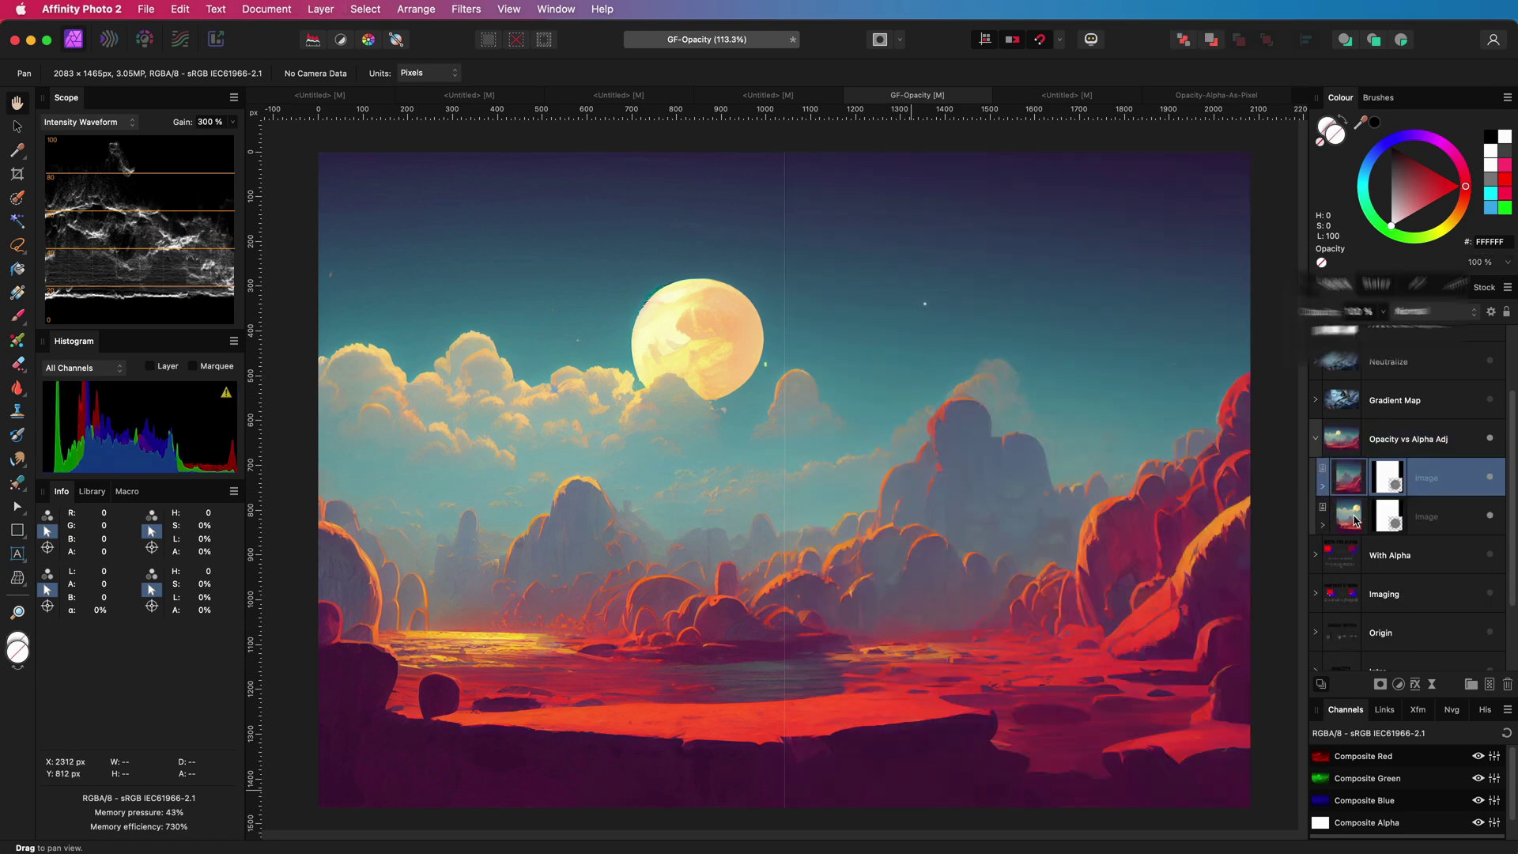
# Set the opacity of the image masked to the left half to 50%
pyautogui.click(1357, 514)
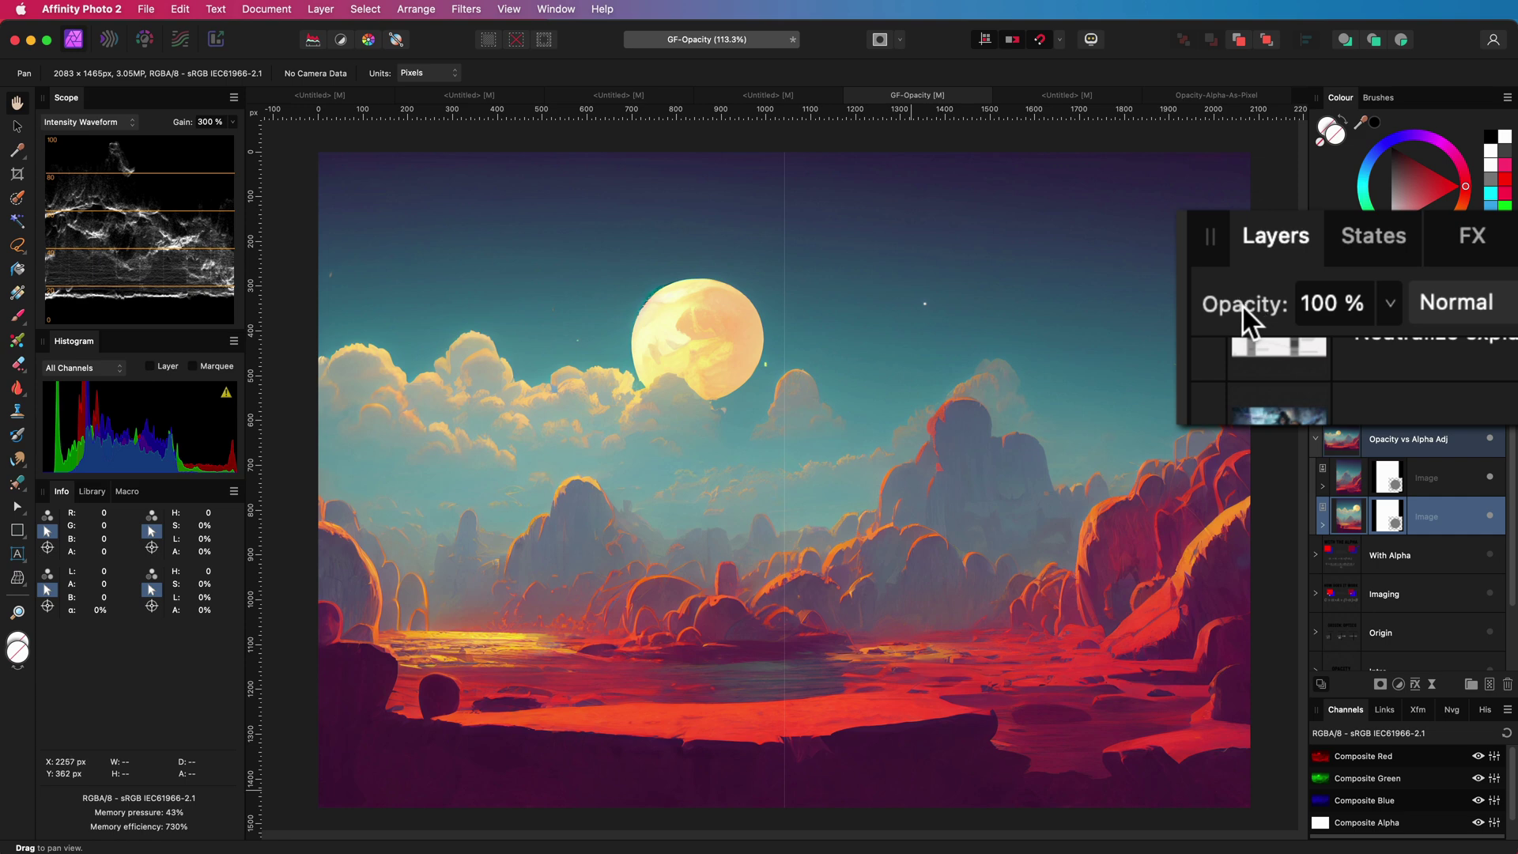
pyautogui.moveTo(1241, 305); pyautogui.dragTo(1289, 319)
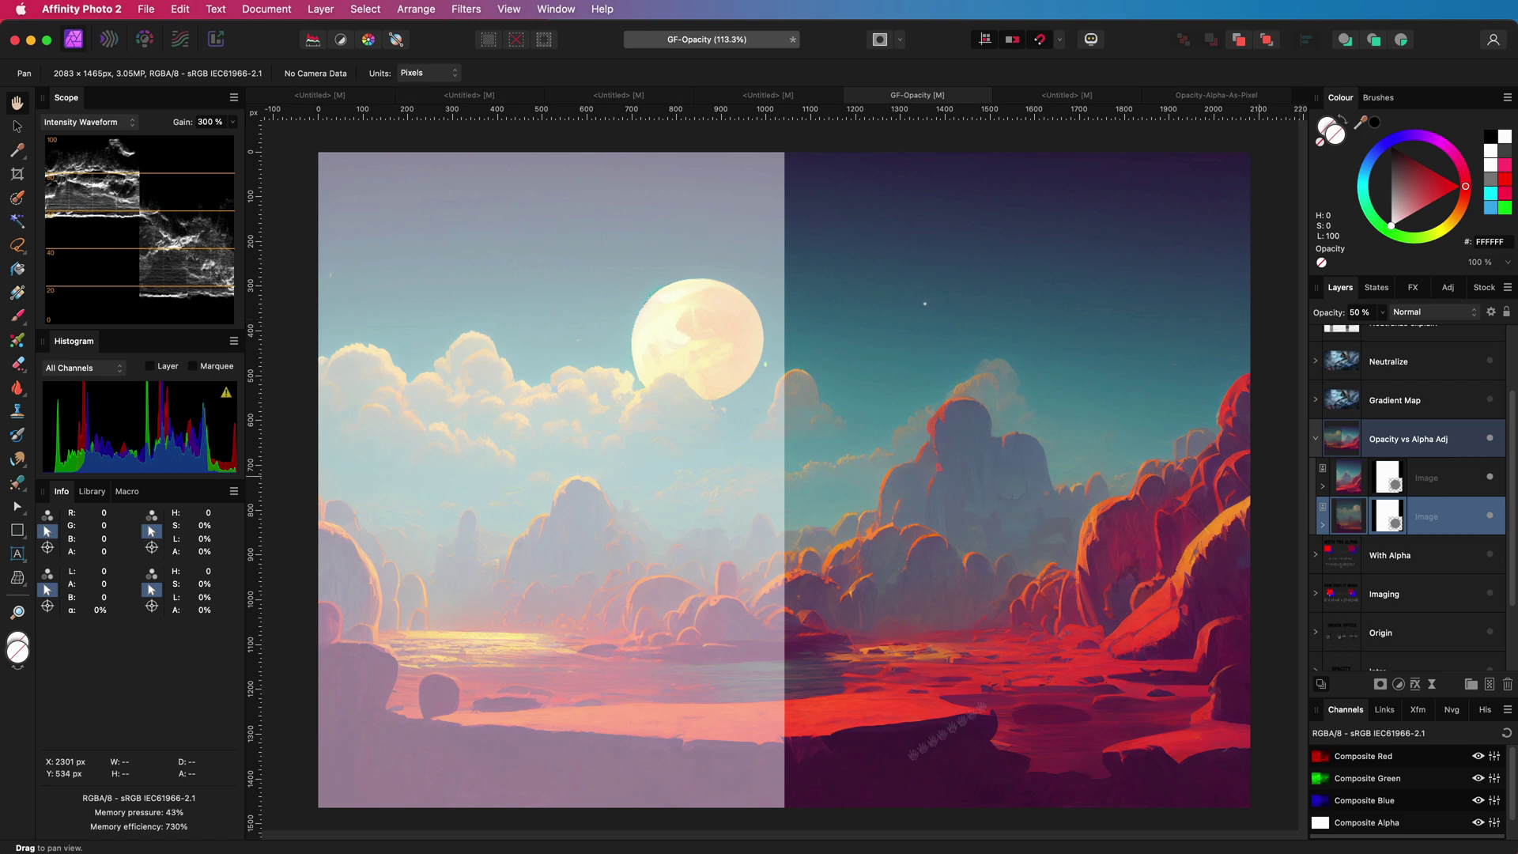
# Add a Curves adjustment and nest it inside the image masked to the right half
pyautogui.click(1423, 477)
pyautogui.click(1323, 486)
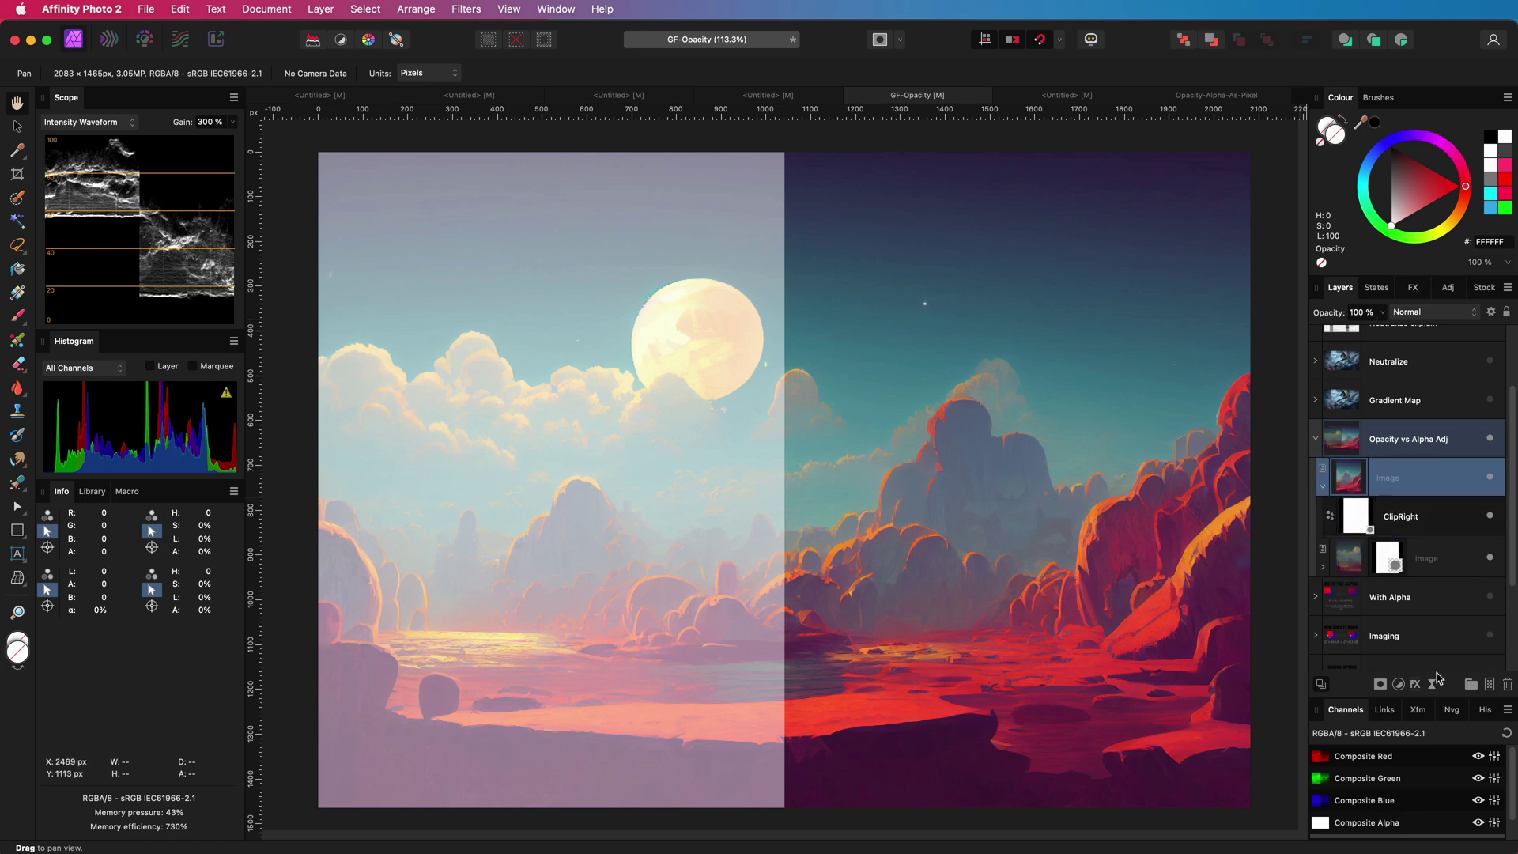
pyautogui.click(1399, 685)
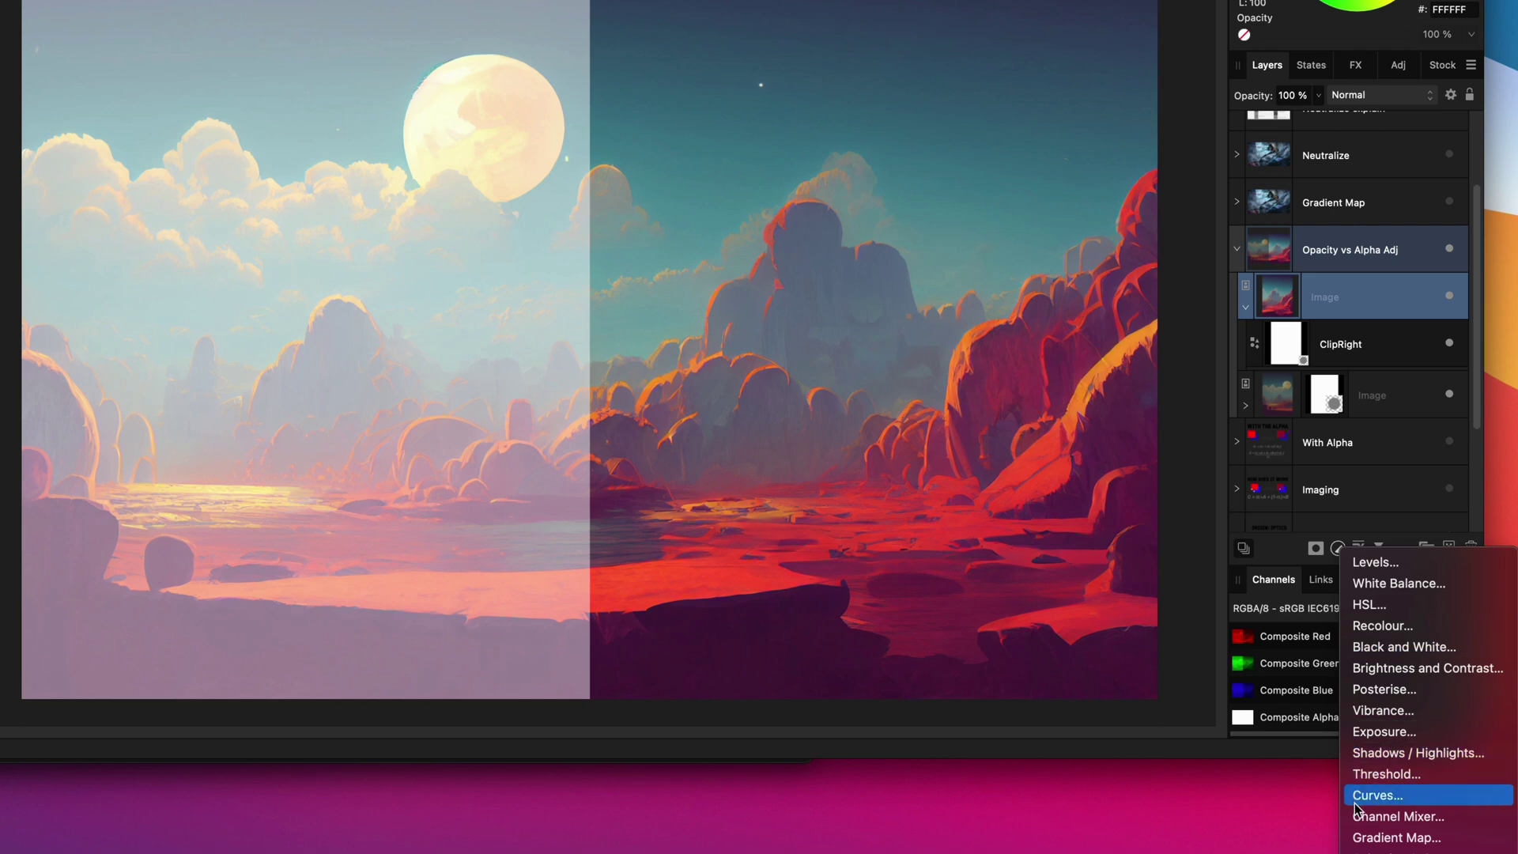
pyautogui.click(1356, 801)
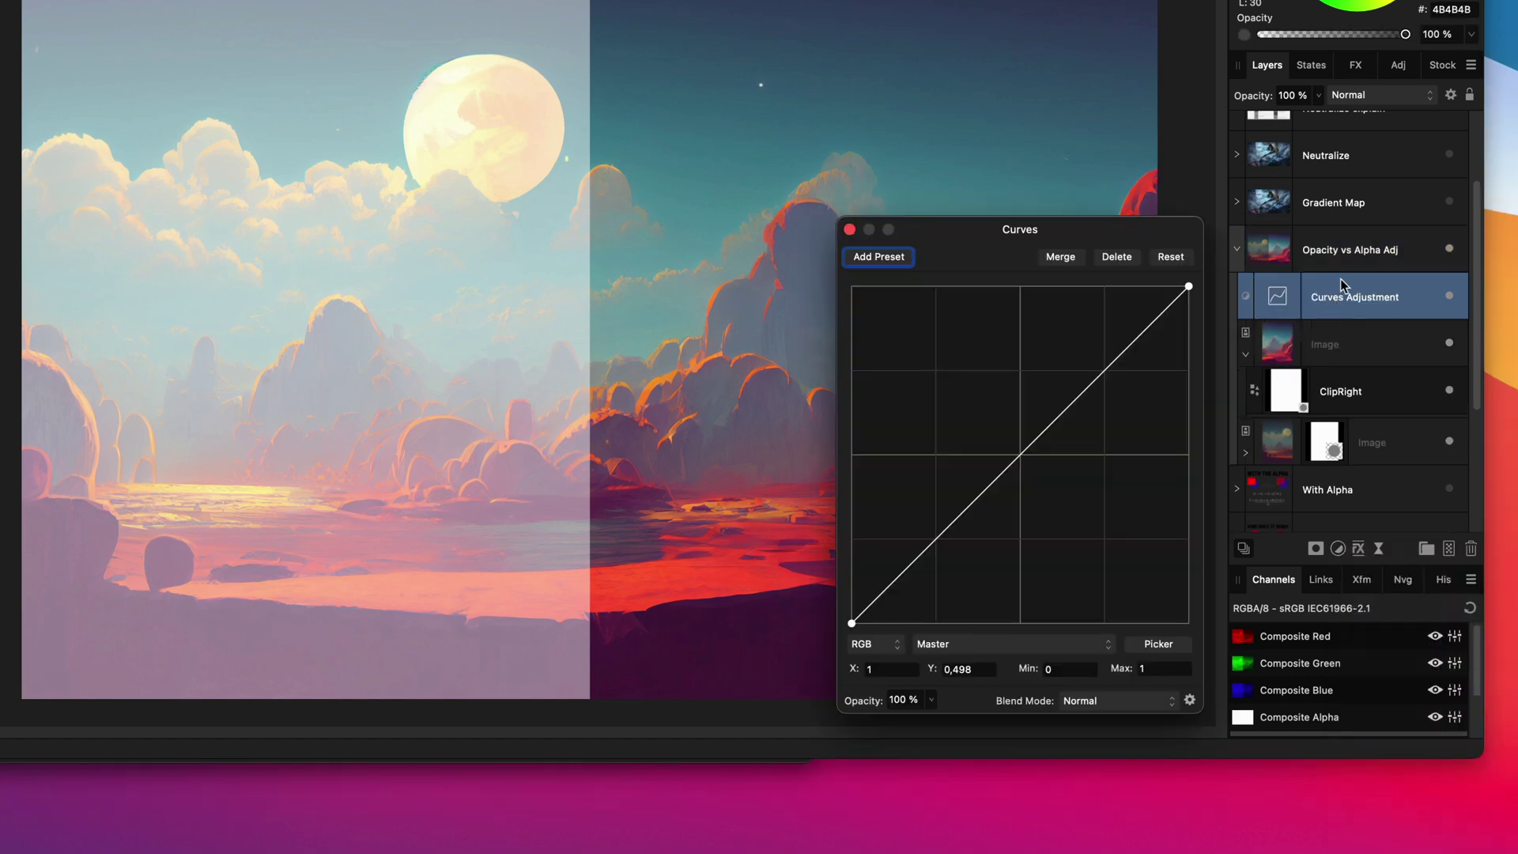
pyautogui.moveTo(1279, 301); pyautogui.dragTo(1333, 348)
# Lower the white end of the Curves adjustment's Alpha curve to an output of about 0.495, and collapse the image's nested layers
pyautogui.click(1023, 644)
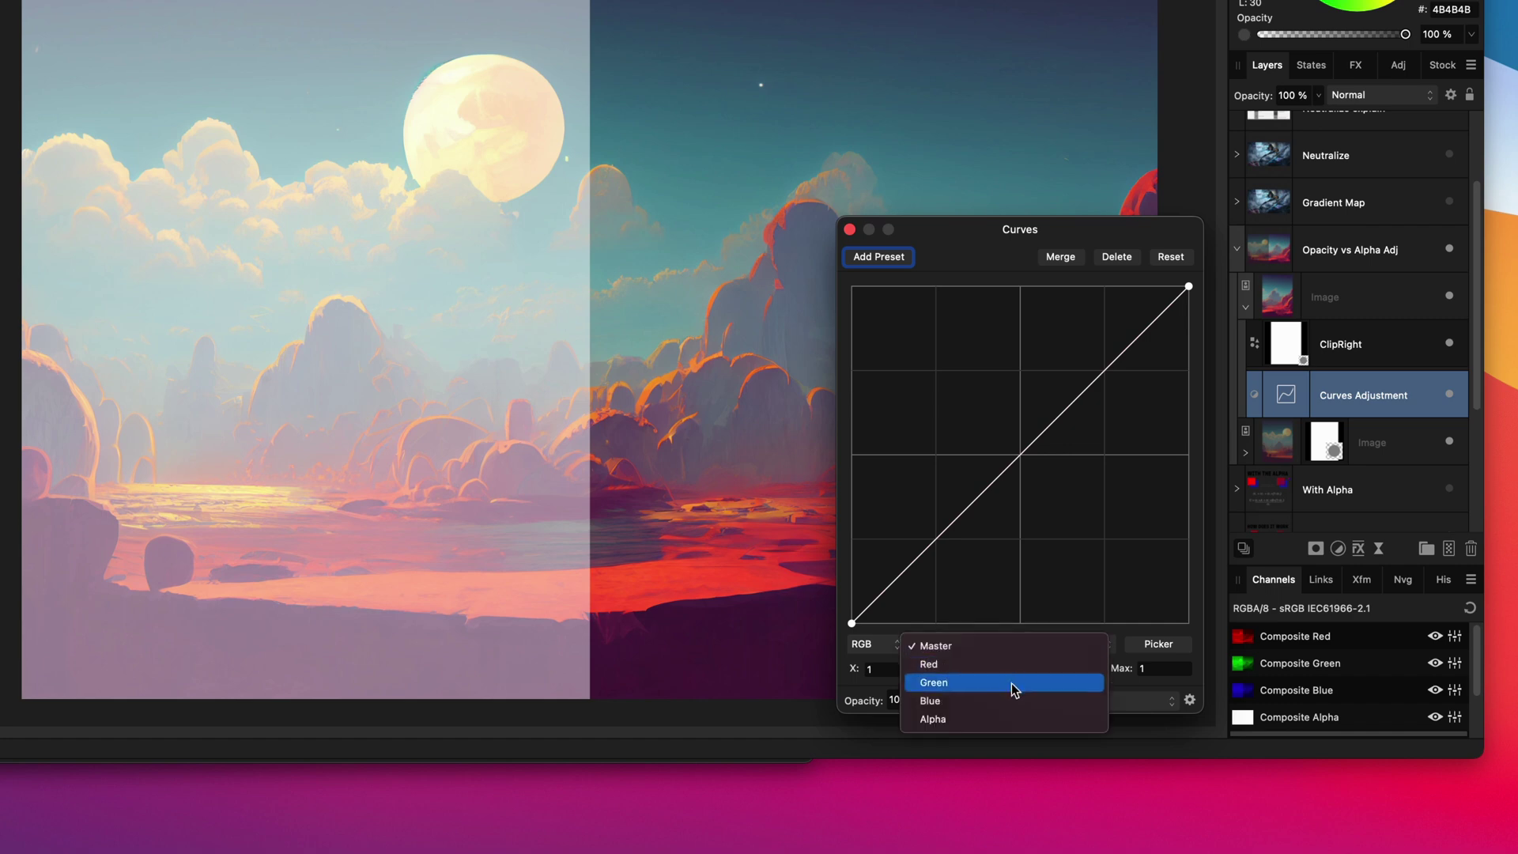
pyautogui.click(1008, 719)
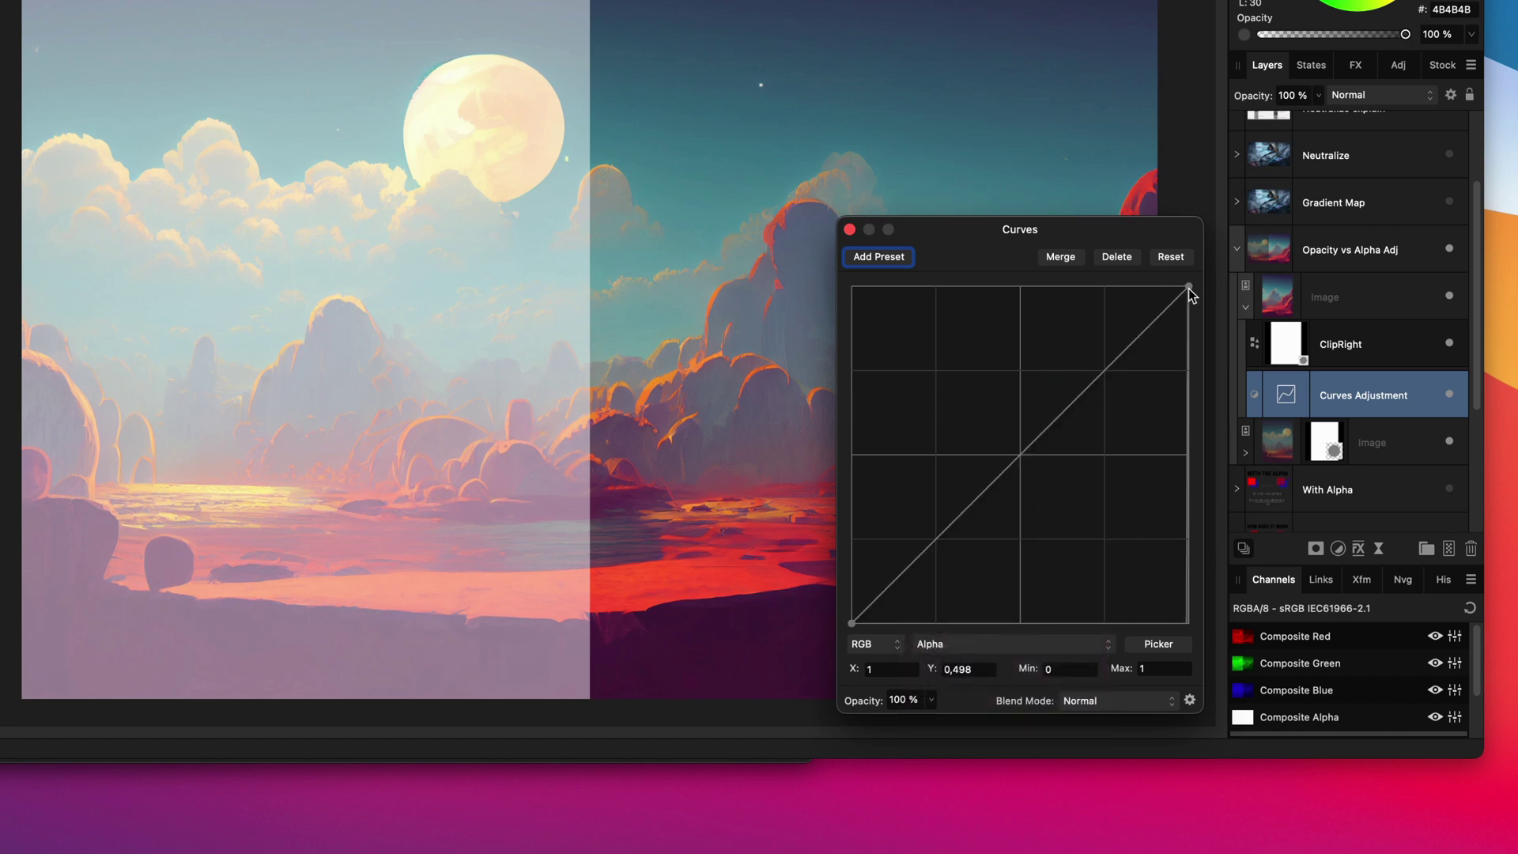
pyautogui.moveTo(1189, 289); pyautogui.dragTo(1200, 455)
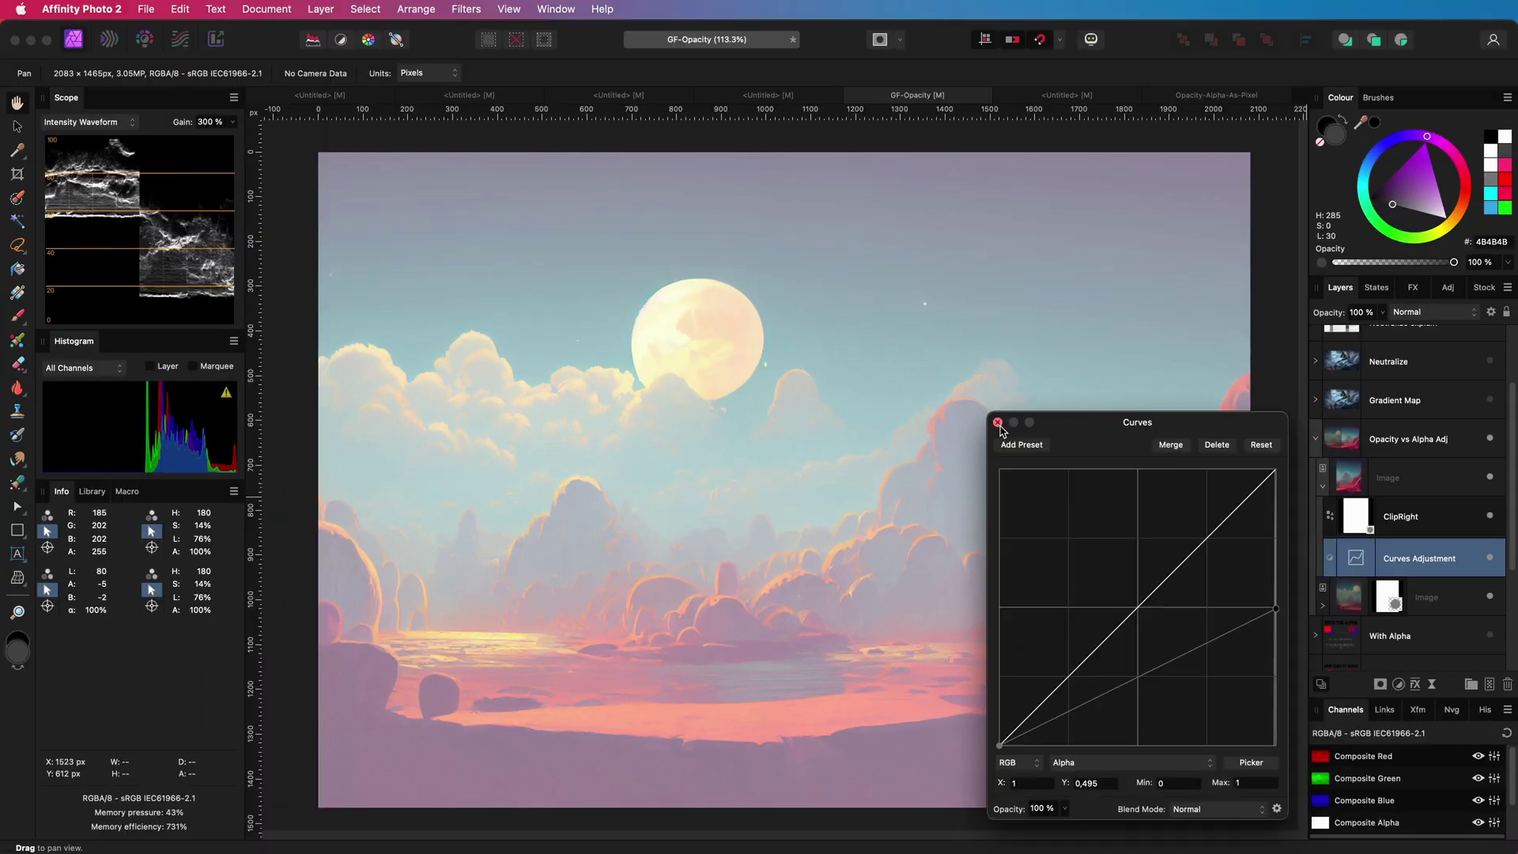
pyautogui.click(998, 423)
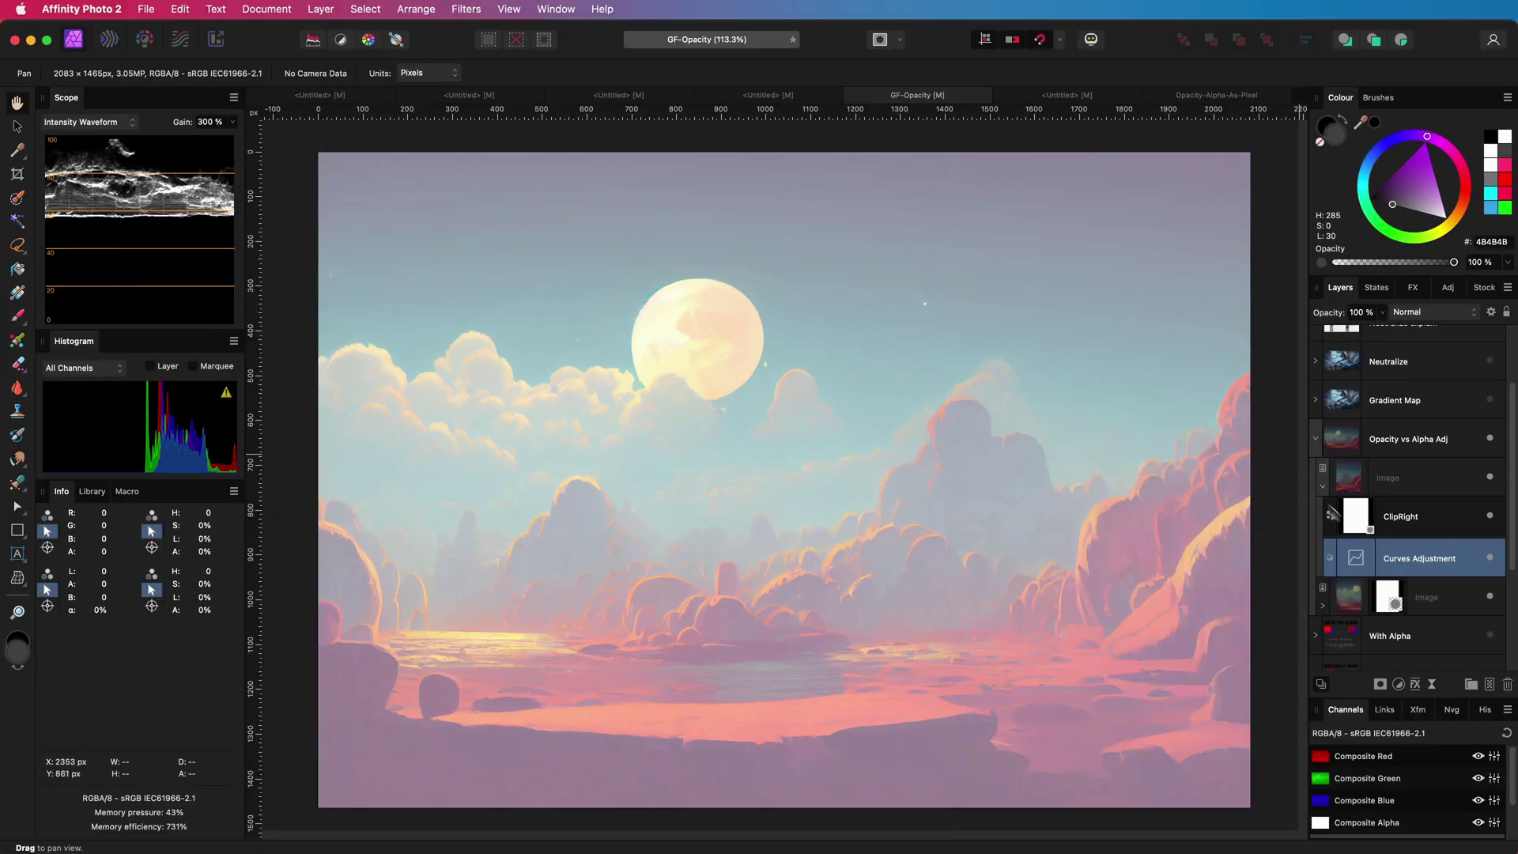
pyautogui.click(1324, 488)
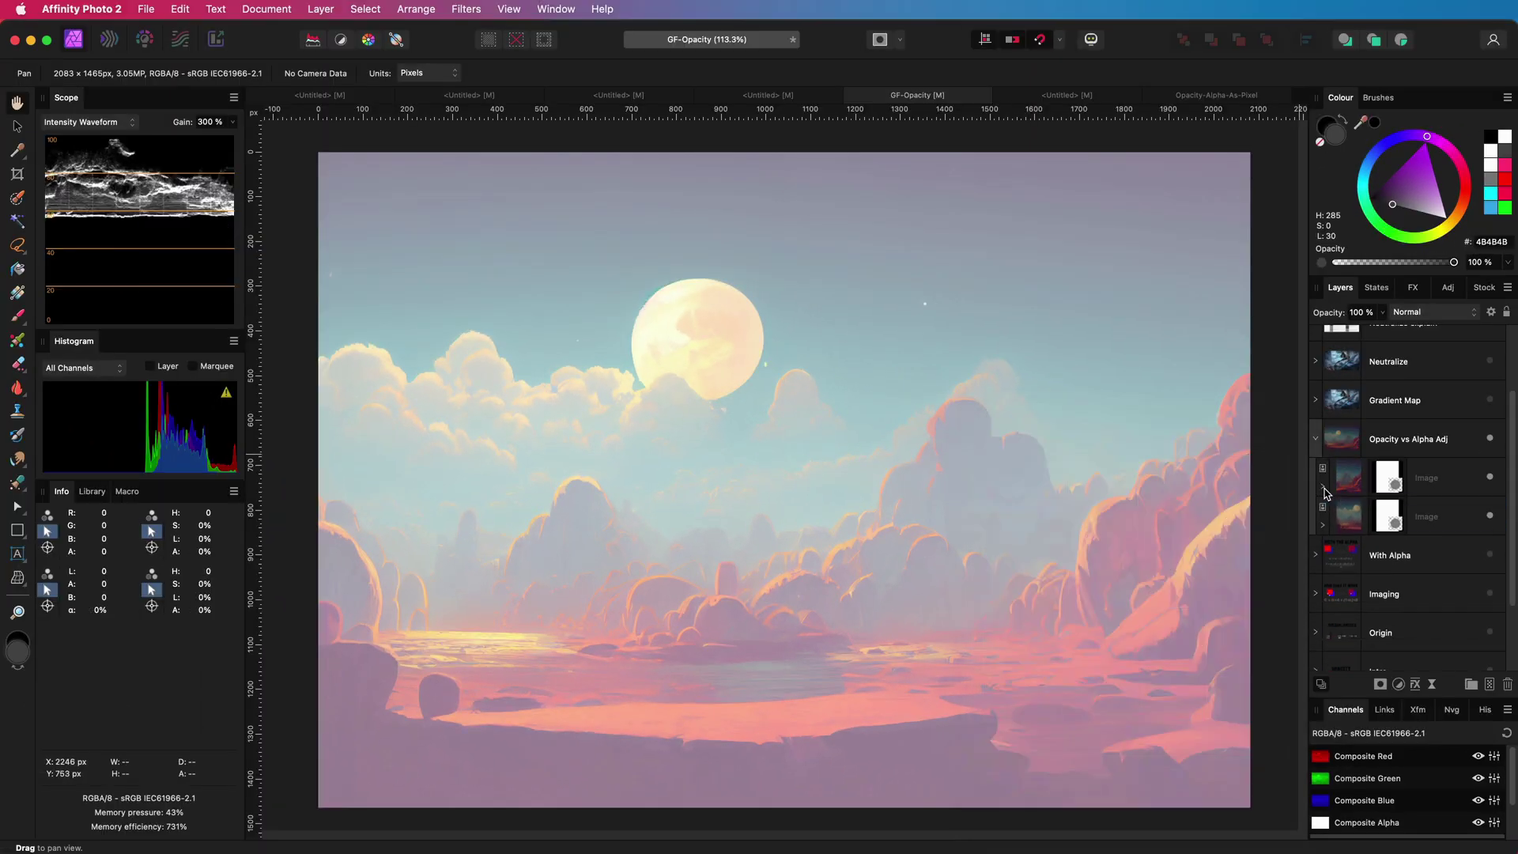
# Hide and collapse the Opacity vs Alpha Adj group, and expand and show the Gradient Map group
pyautogui.click(1491, 442)
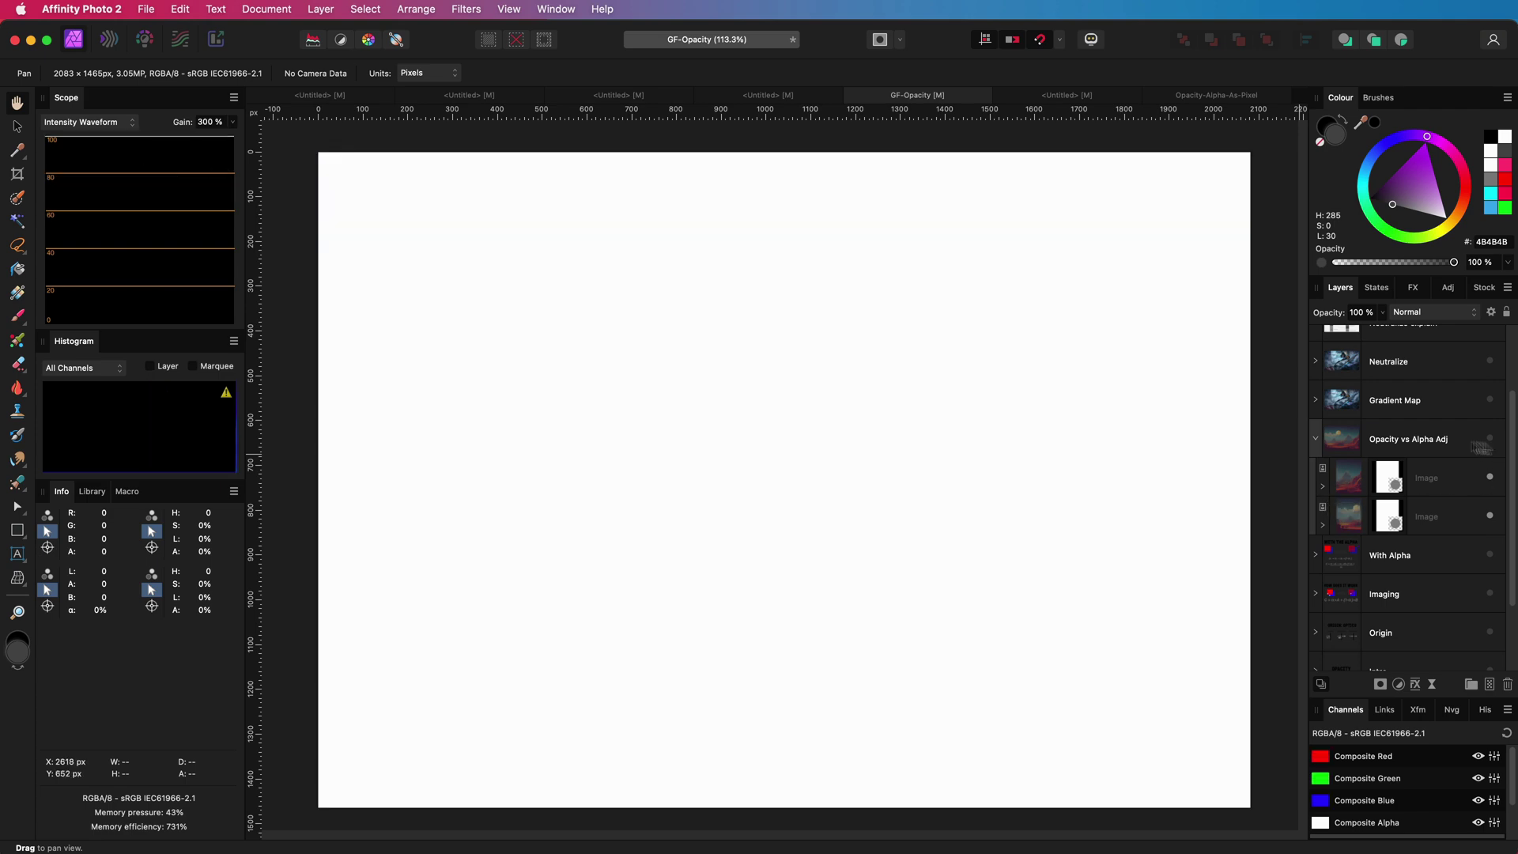
pyautogui.click(1316, 439)
pyautogui.click(1316, 401)
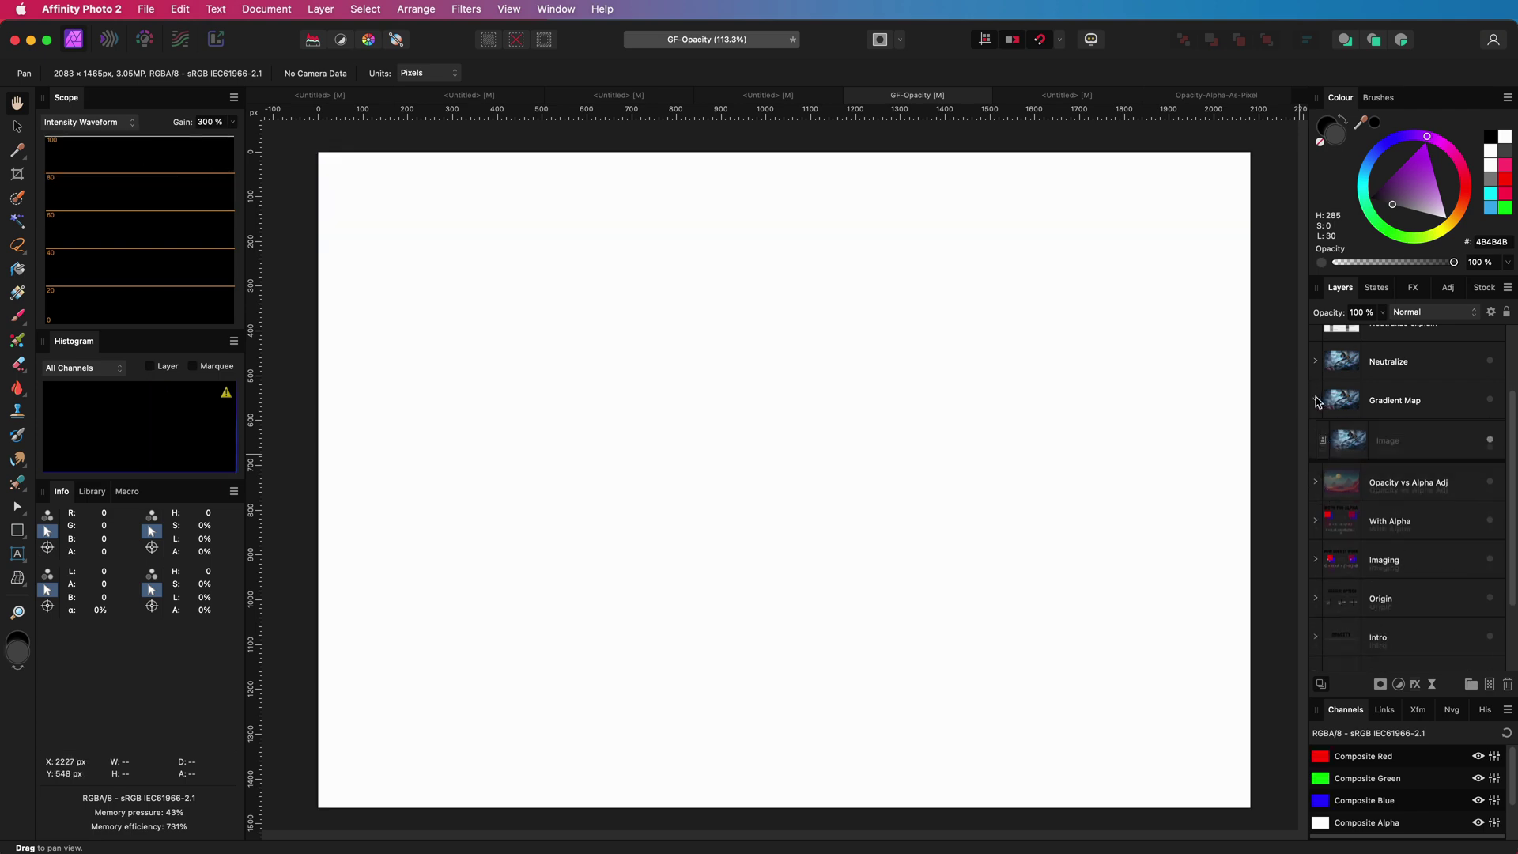
pyautogui.click(1492, 400)
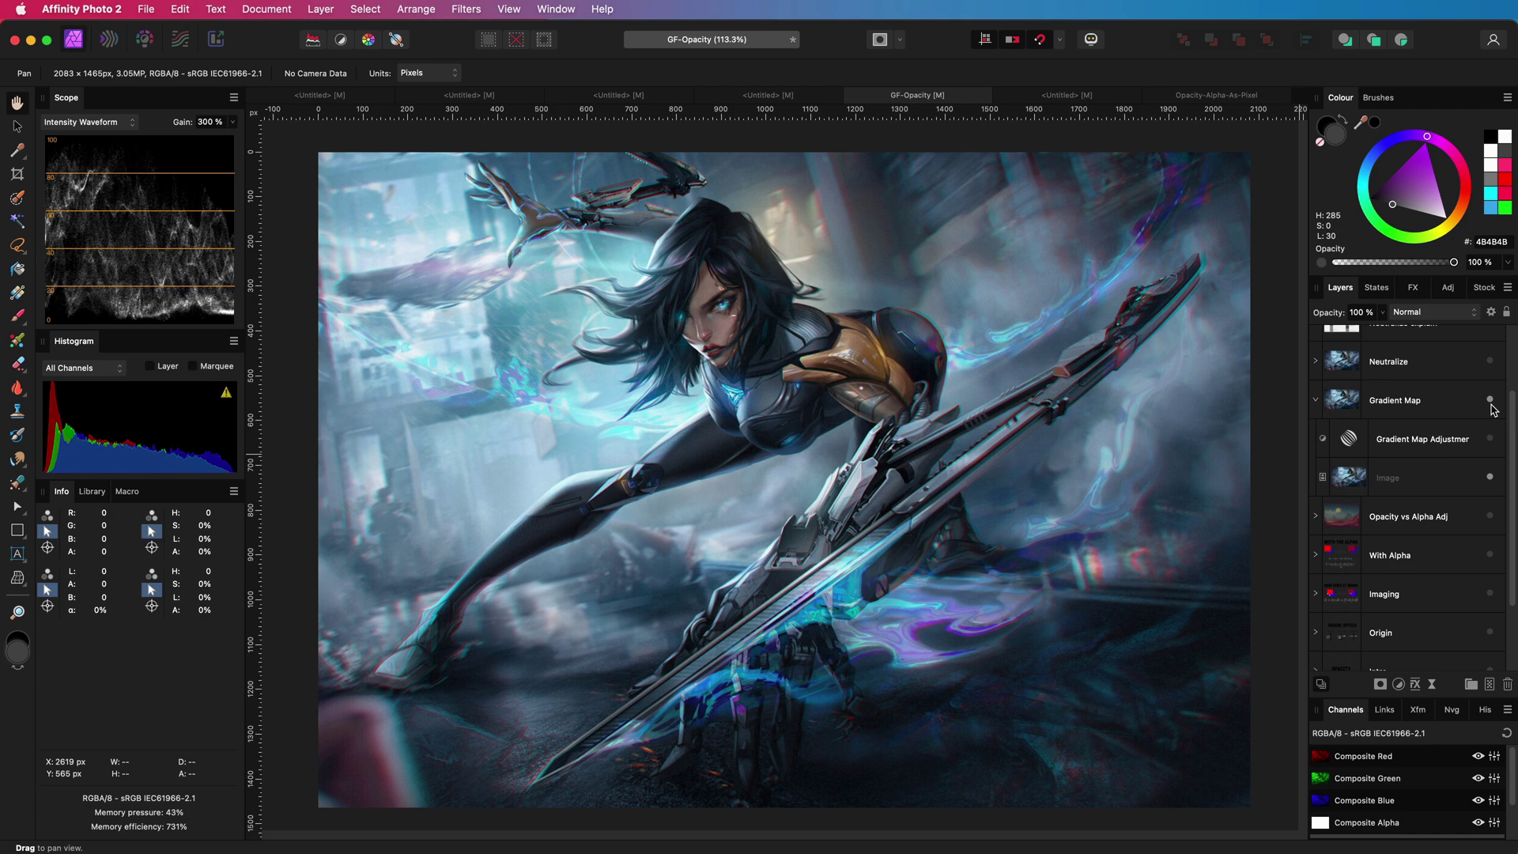
# Raise the Gradient Map adjustment's opacity to 100%, reduce it to 26%, and toggle the adjustment off and on to compare
pyautogui.doubleClick(1356, 446)
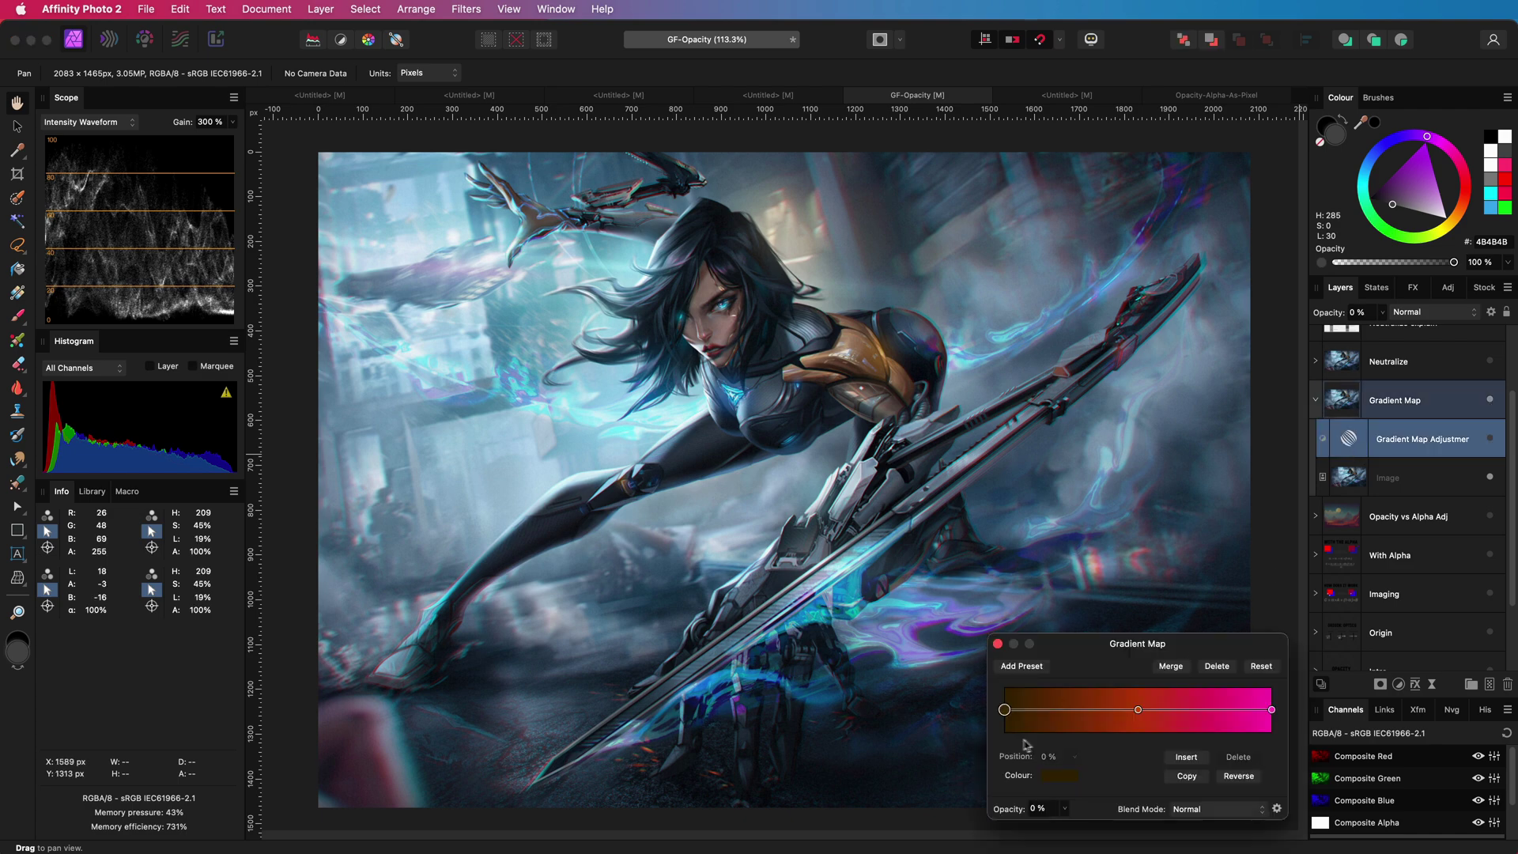
pyautogui.moveTo(1323, 316); pyautogui.dragTo(1403, 317)
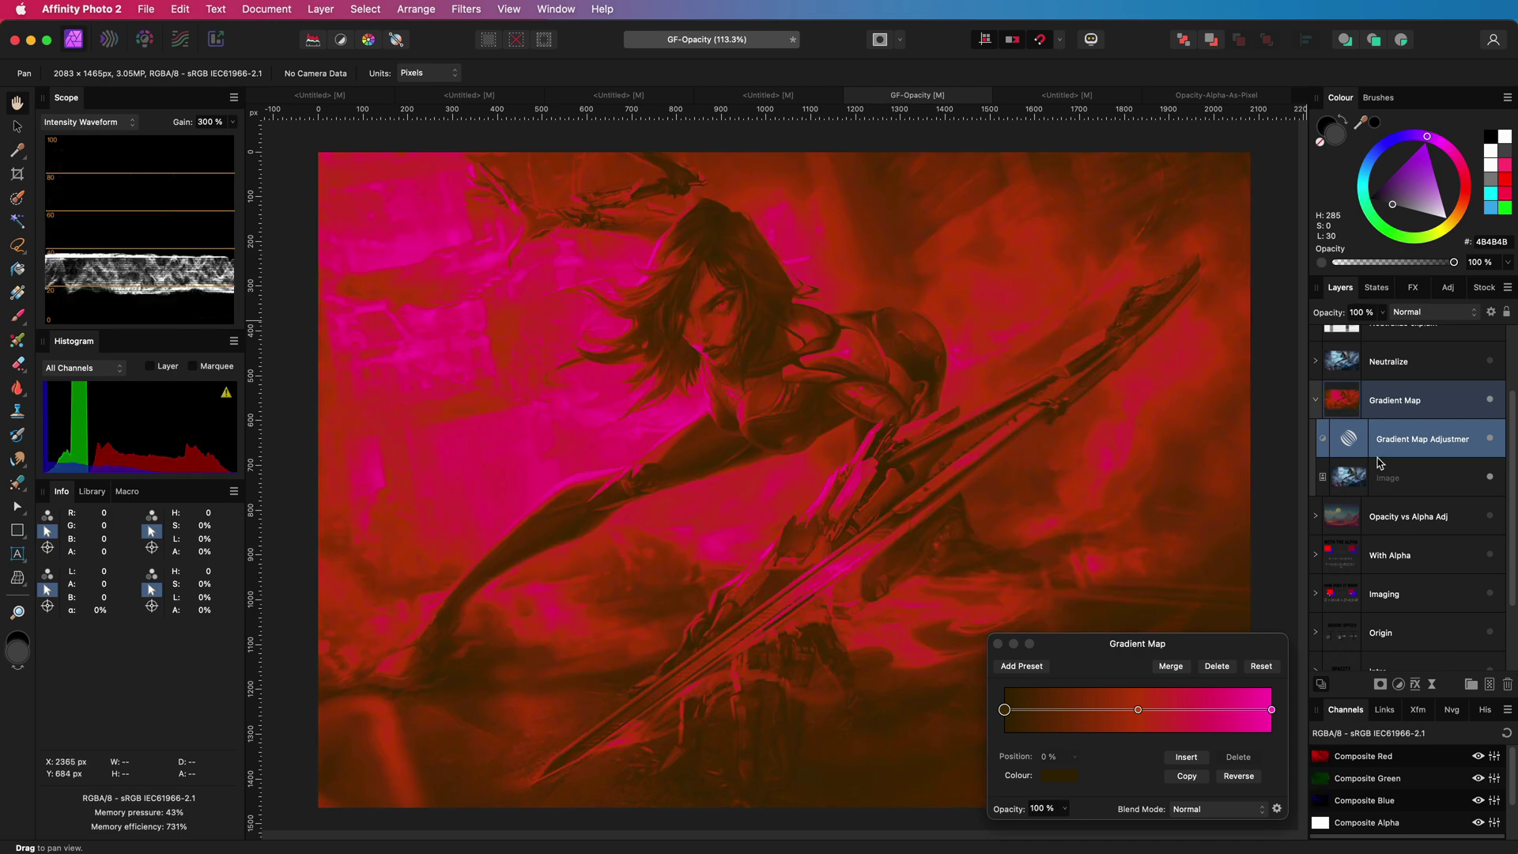
pyautogui.moveTo(1334, 314); pyautogui.dragTo(1281, 325)
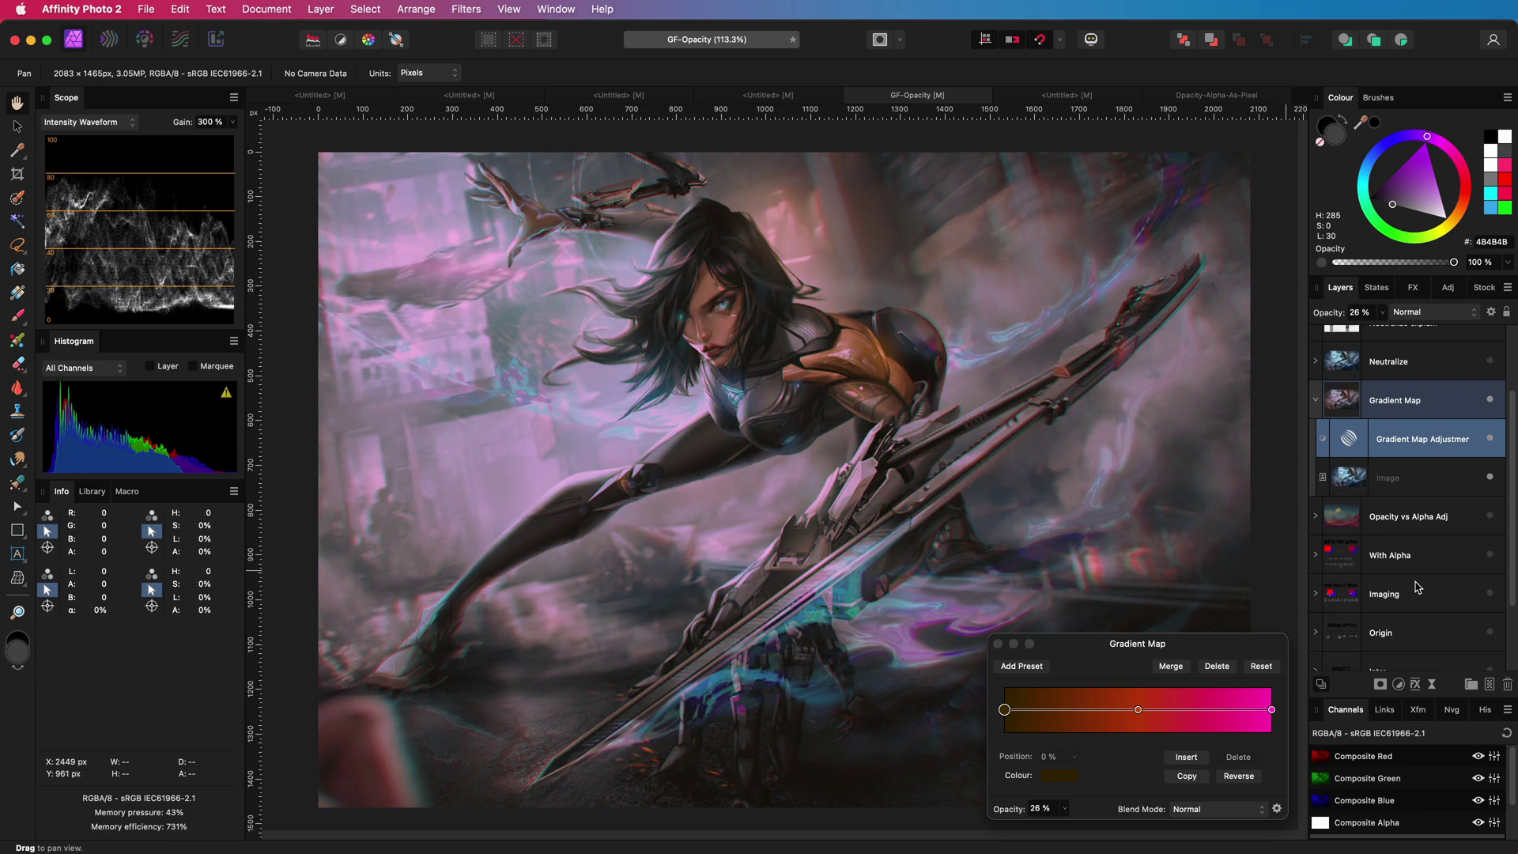
pyautogui.click(1490, 440)
pyautogui.click(1490, 440)
# Collapse the Gradient Map group, and reveal the Neutralize group with its image selected
pyautogui.click(1316, 400)
pyautogui.click(1315, 361)
pyautogui.click(1367, 400)
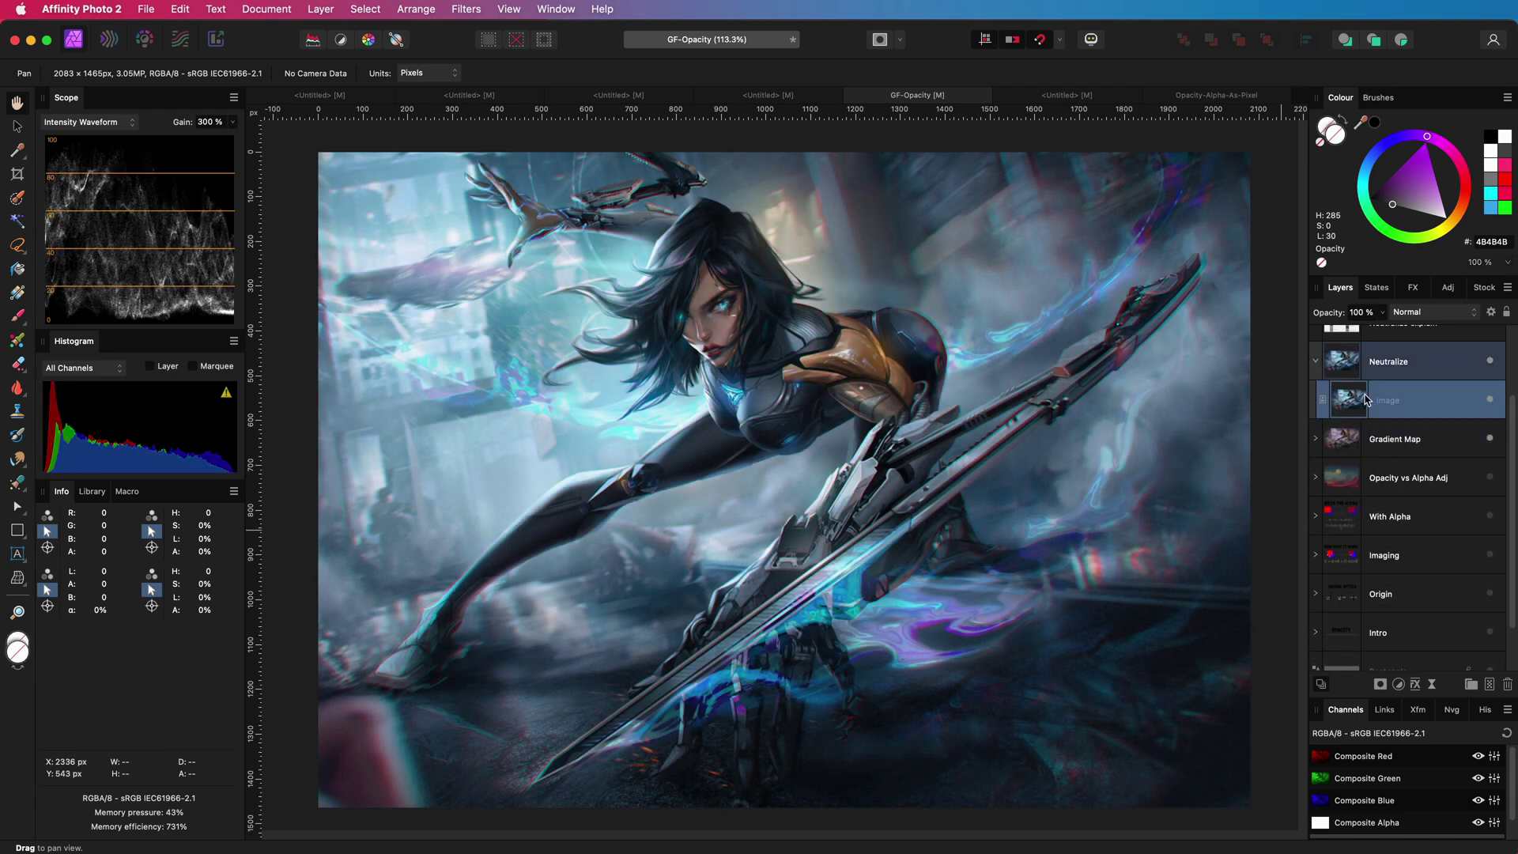
# Duplicate the image in the Neutralize group, invert the copy and set its opacity to 50%
pyautogui.press('super+j')
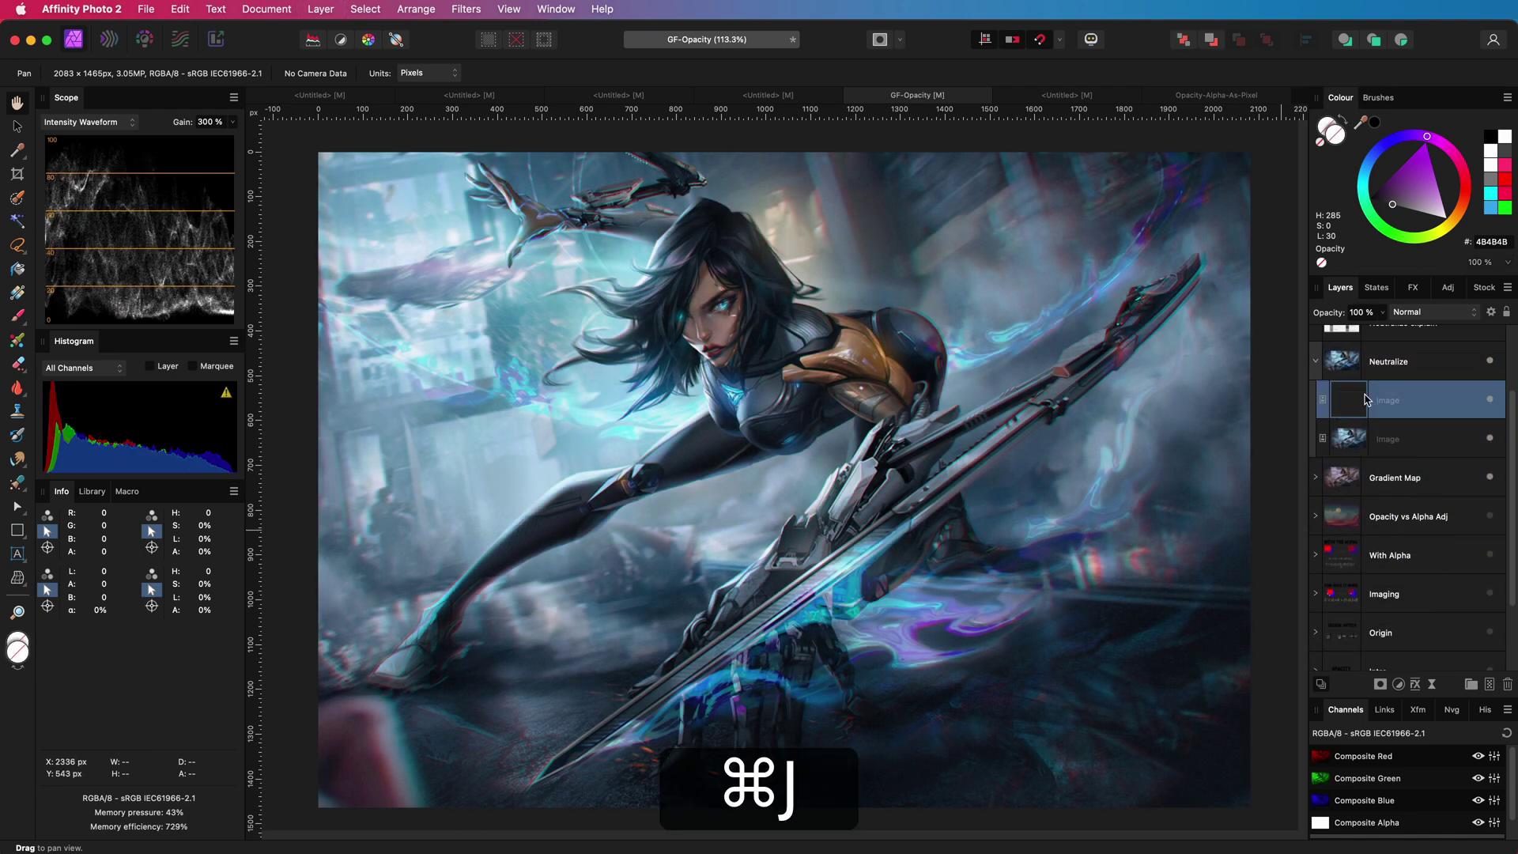
pyautogui.press('super+i')
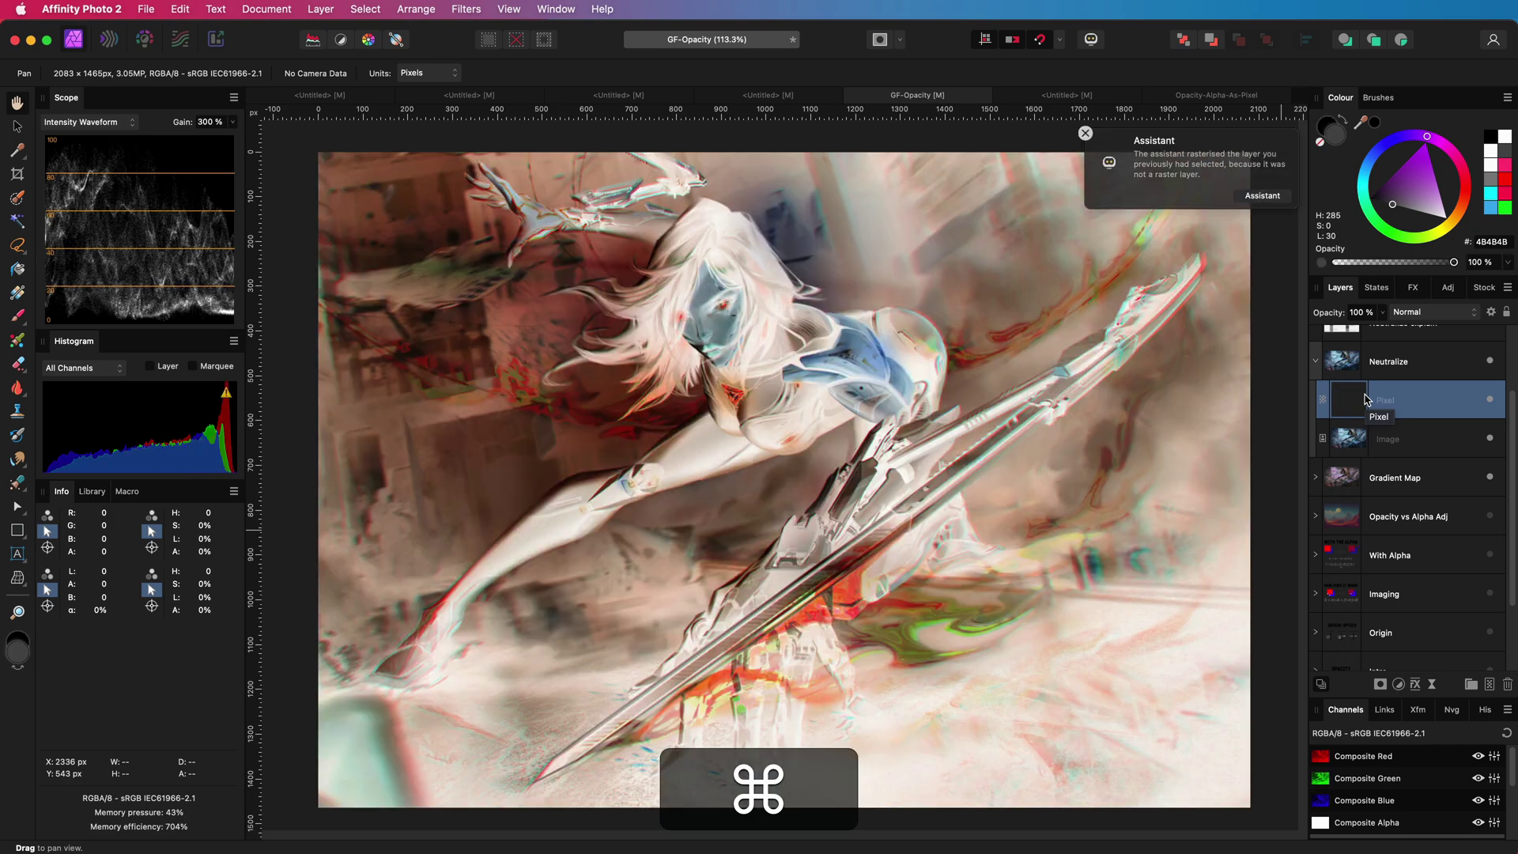
pyautogui.press('5')
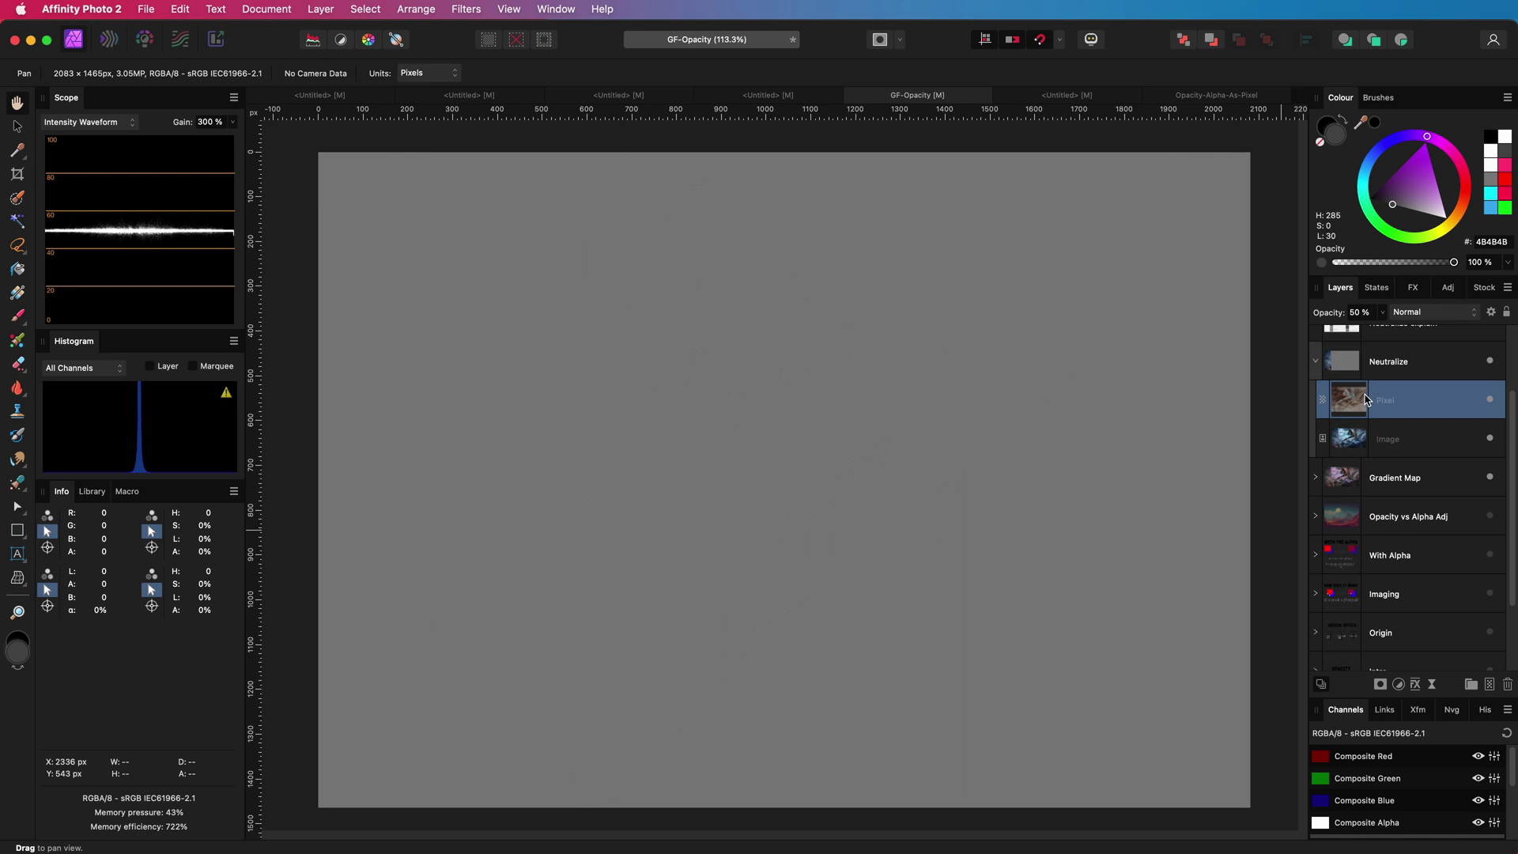
# Collapse Neutralize, show the Neutralize explain group, and reveal its hidden diagram groups one after another, from the lowest to the topmost
pyautogui.scroll(3, 1389, 429)
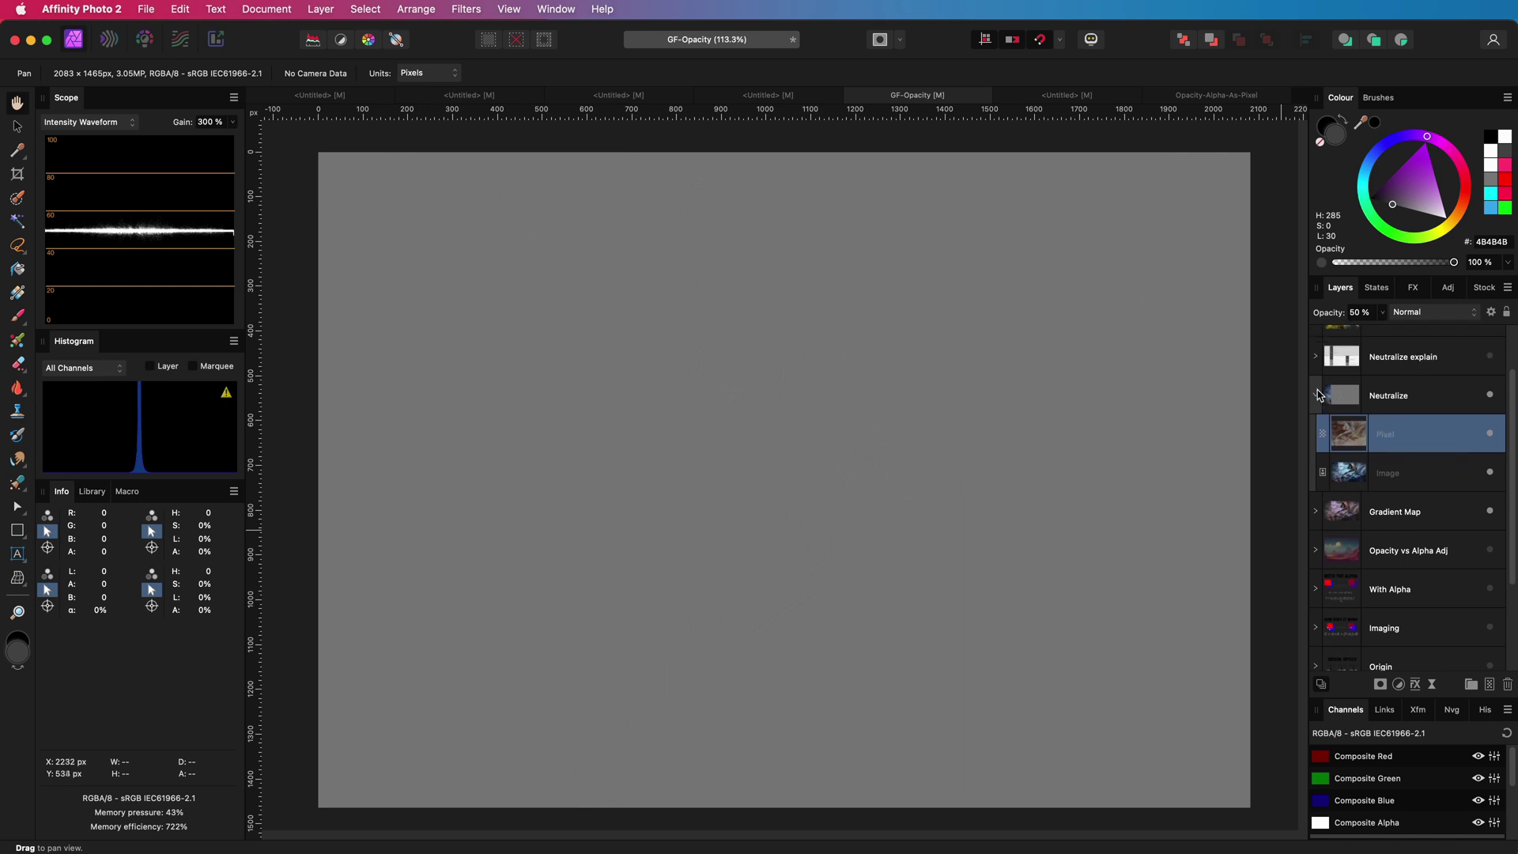
pyautogui.click(1317, 395)
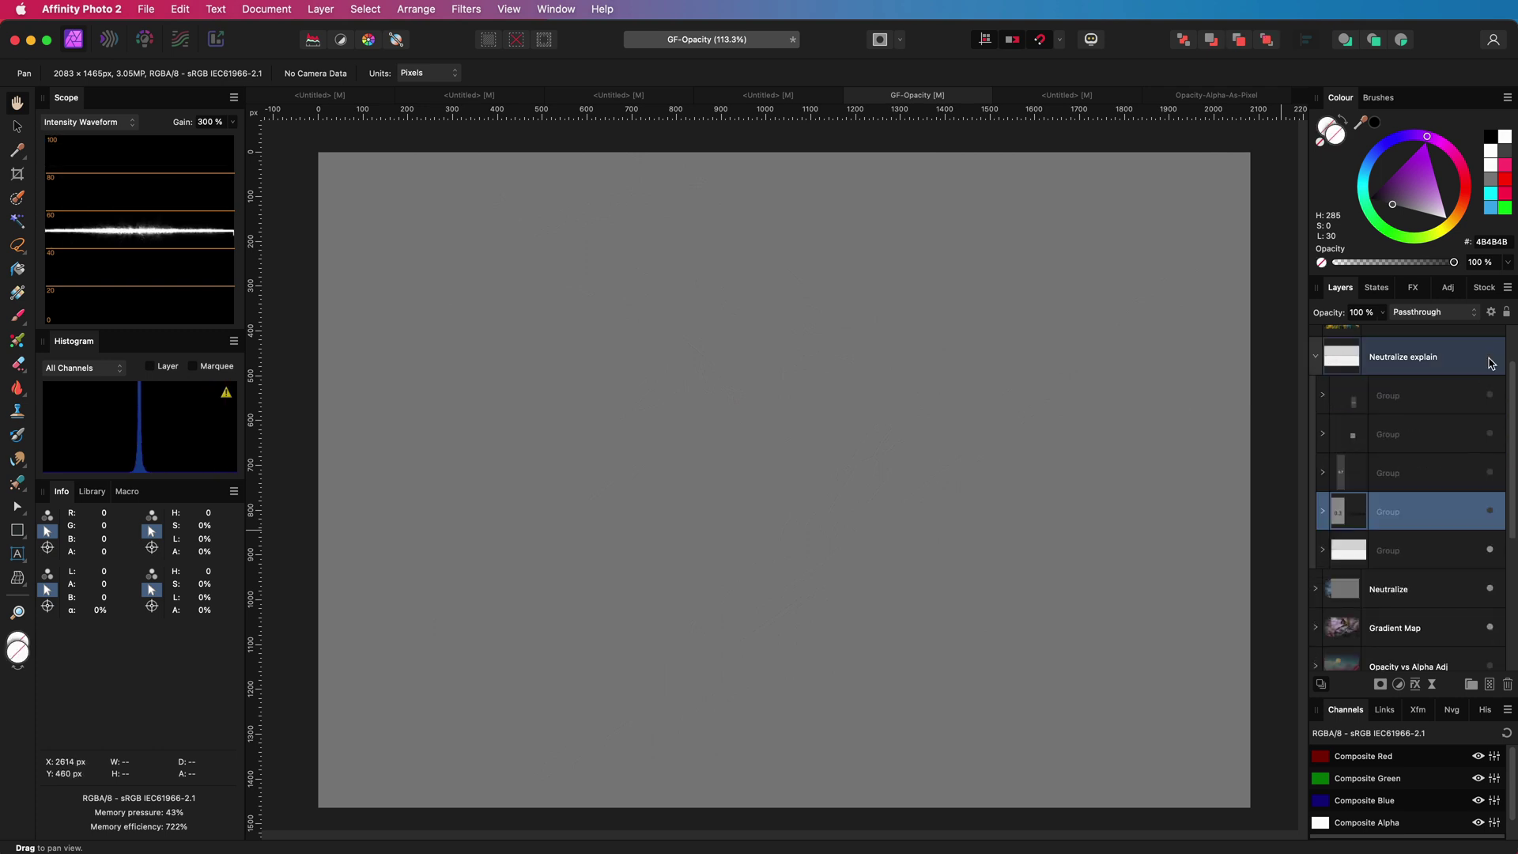
pyautogui.click(1489, 356)
pyautogui.click(1490, 512)
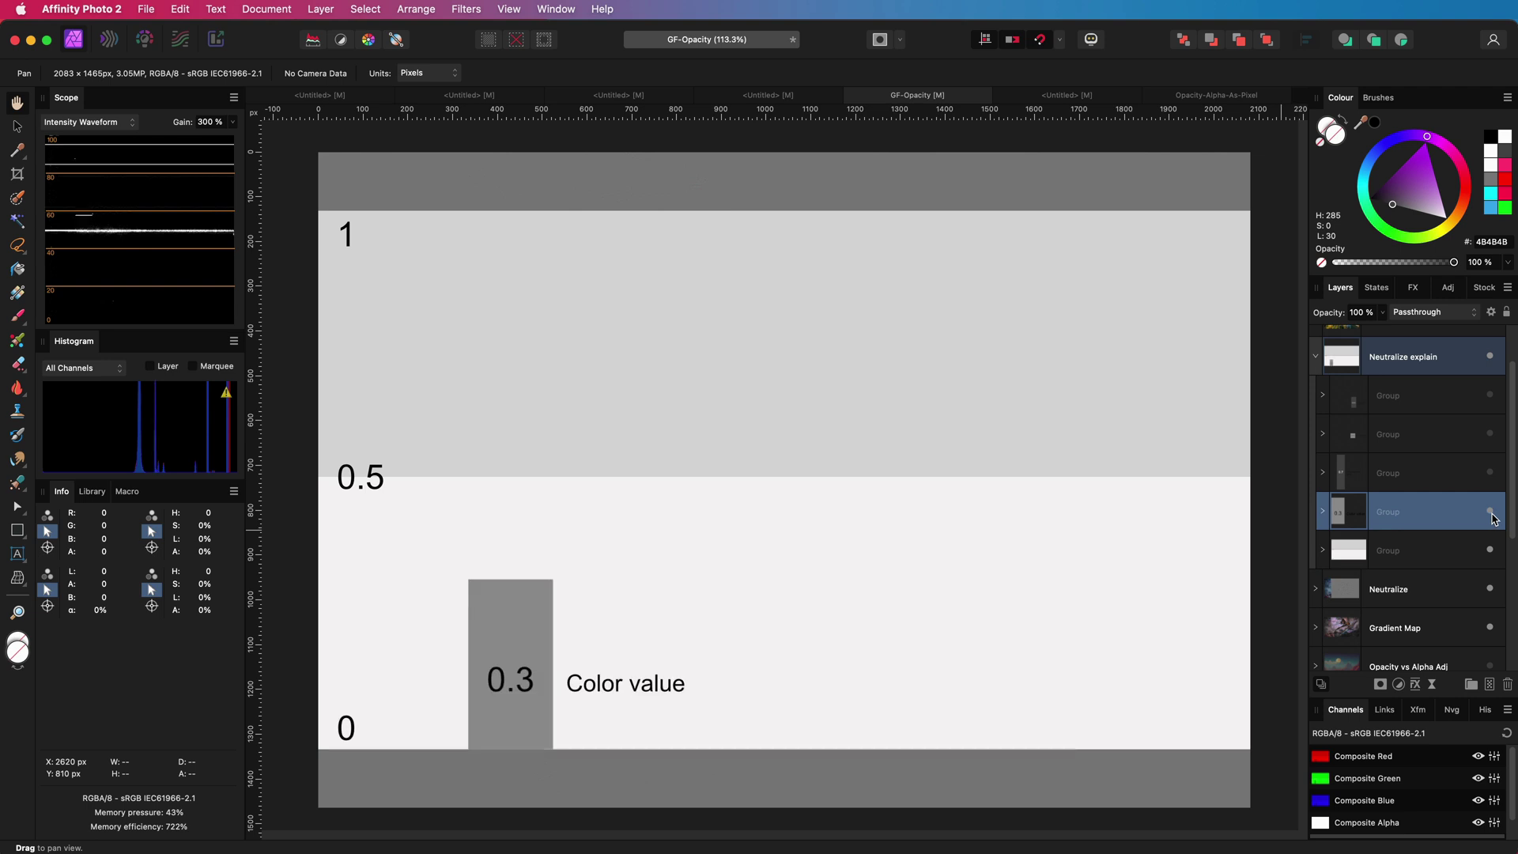
pyautogui.click(1490, 473)
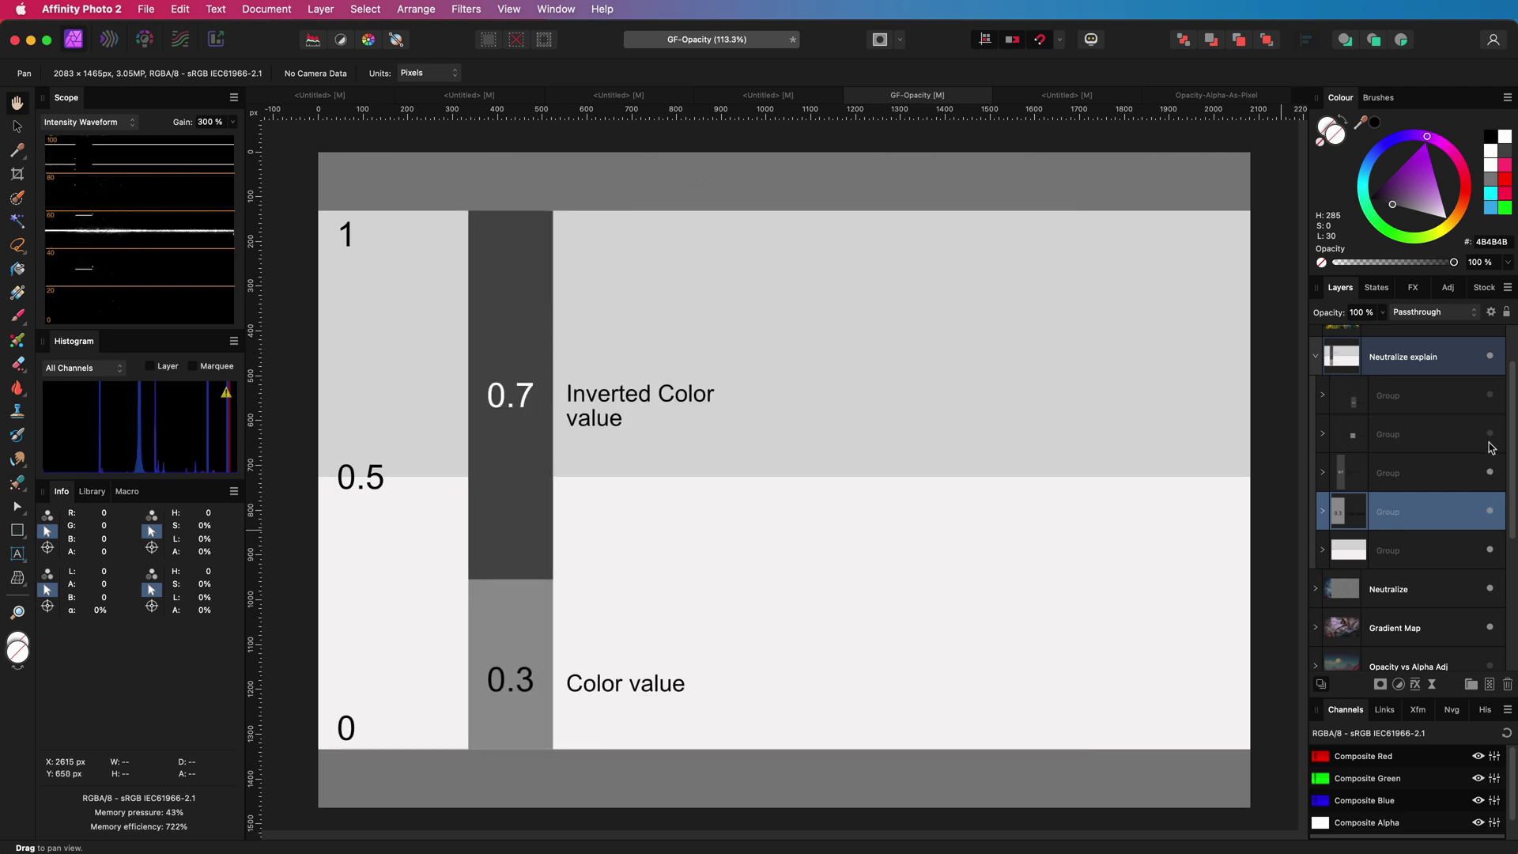
pyautogui.click(1490, 435)
pyautogui.click(1490, 396)
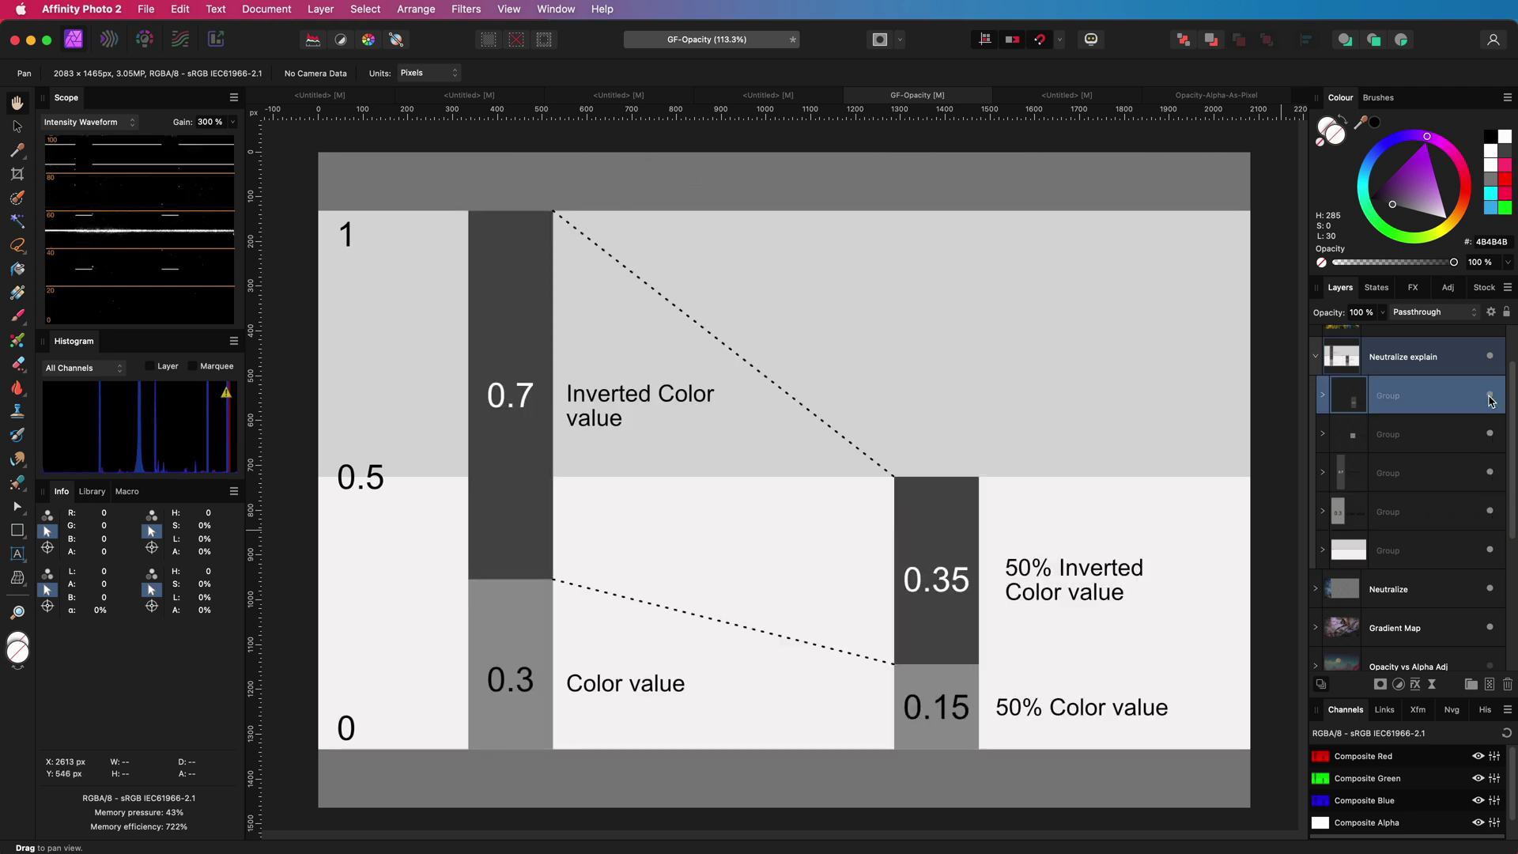
# Collapse the Neutralize explain group, and expand and show the Invert Subtract 50 group
pyautogui.click(1318, 357)
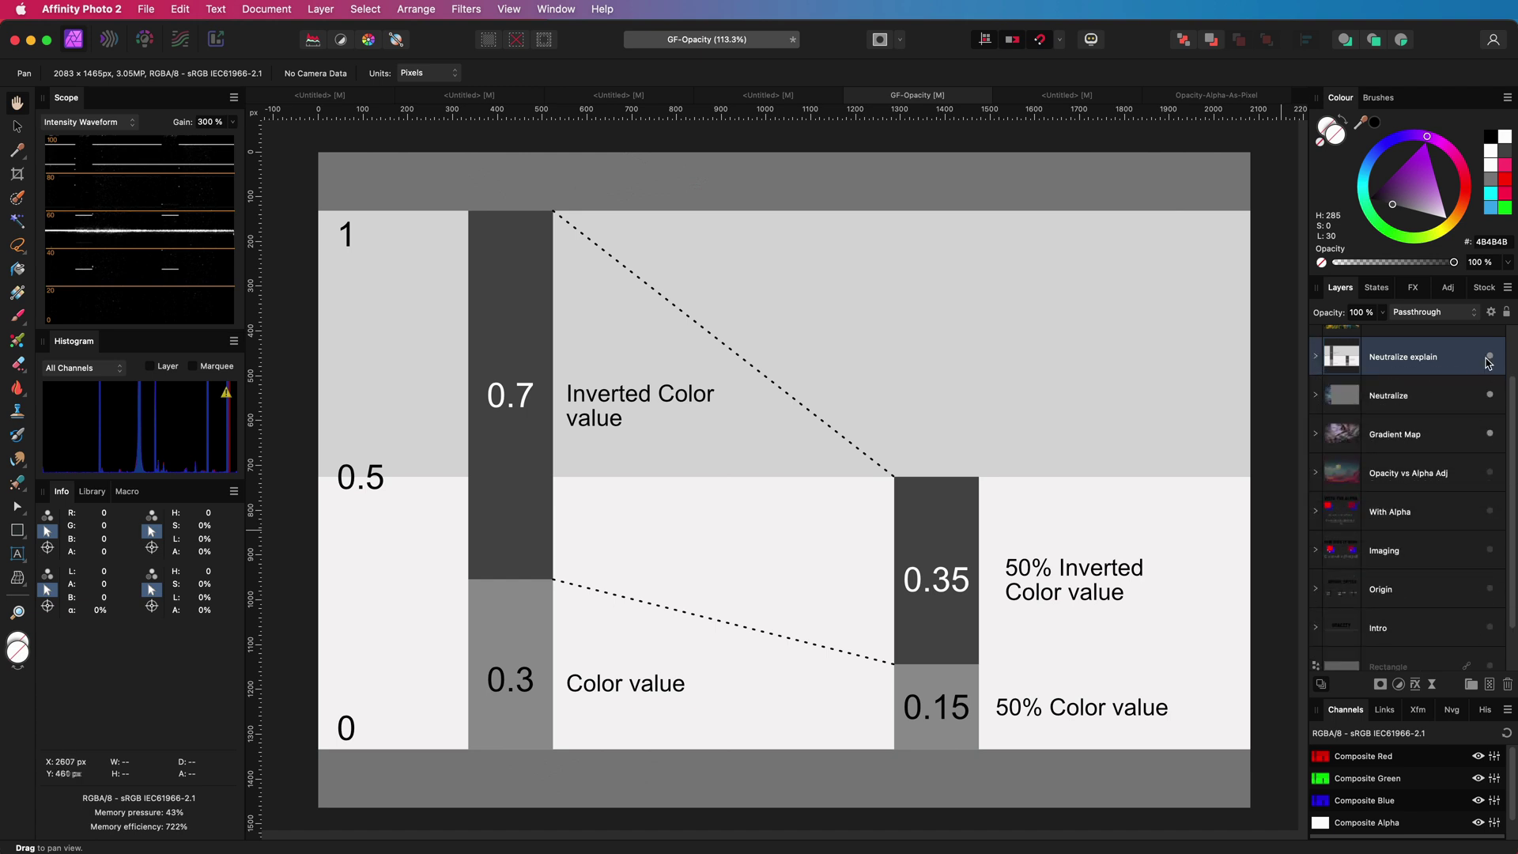
pyautogui.scroll(1, 1464, 413)
pyautogui.scroll(3, 1467, 417)
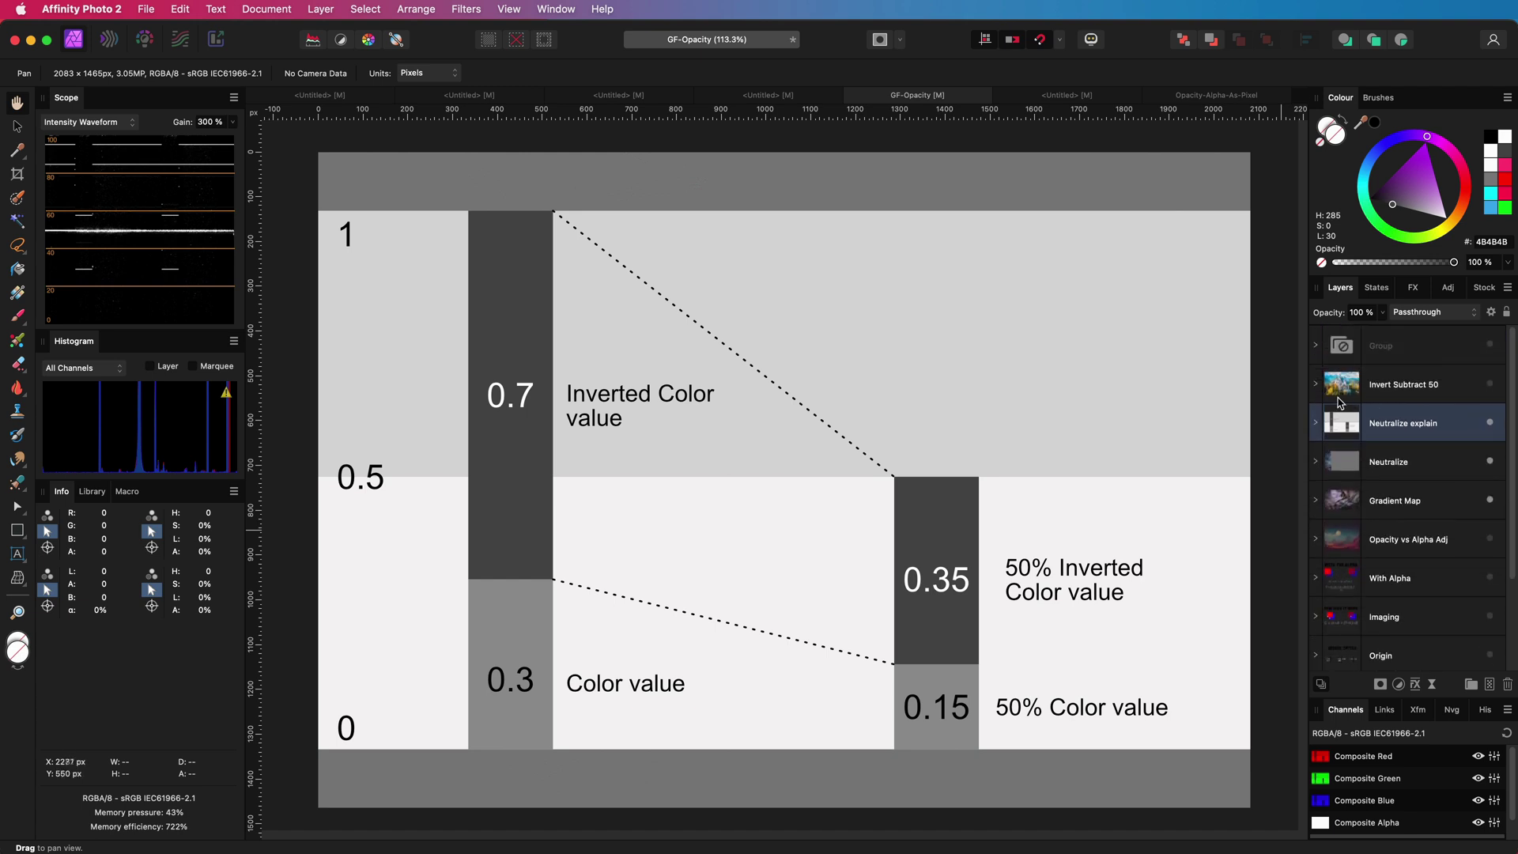
pyautogui.click(1317, 385)
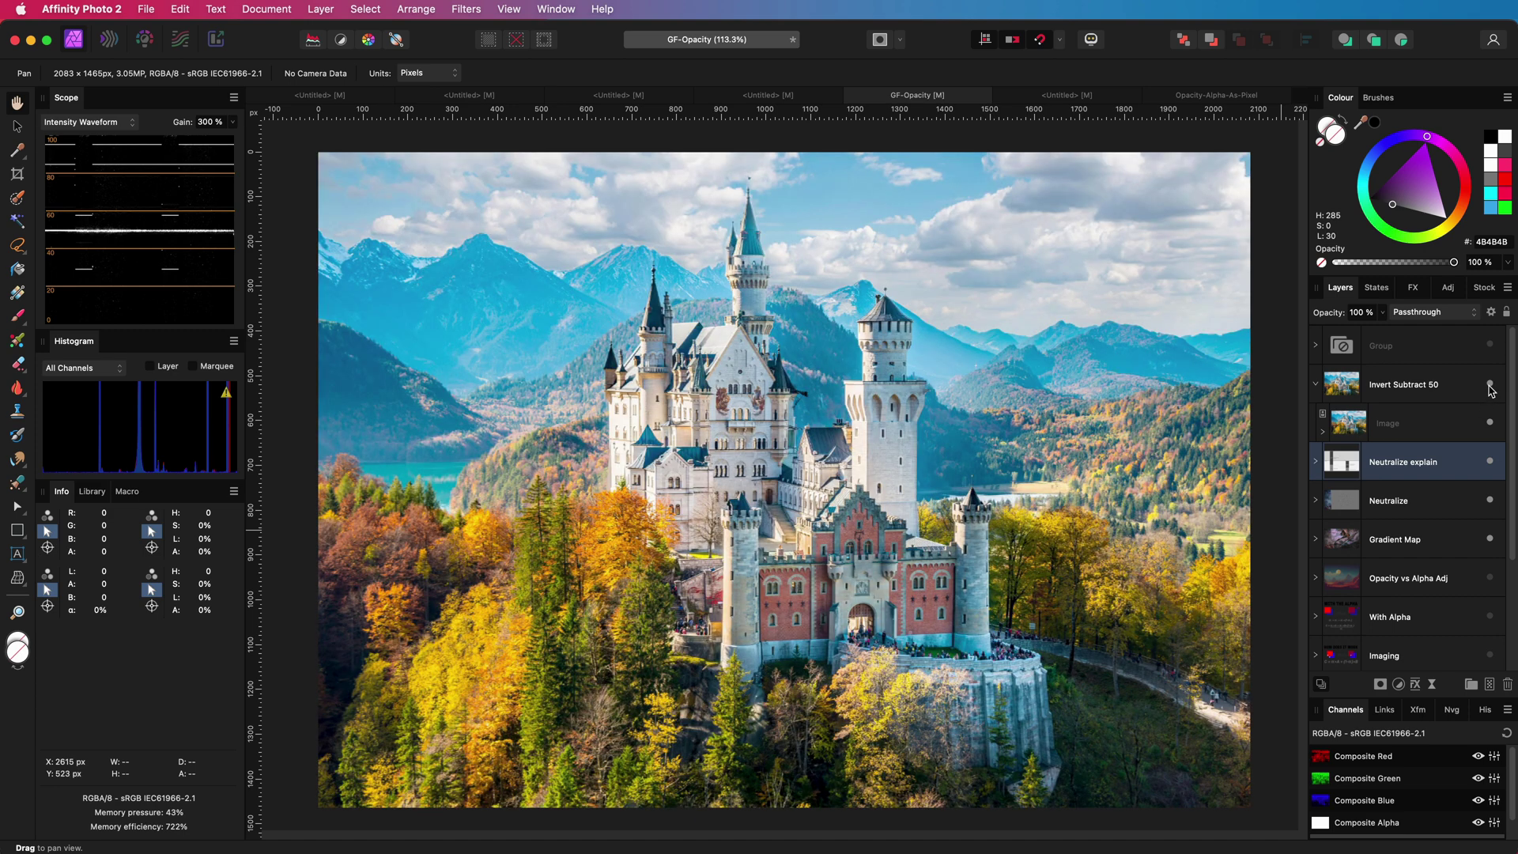
pyautogui.click(1490, 383)
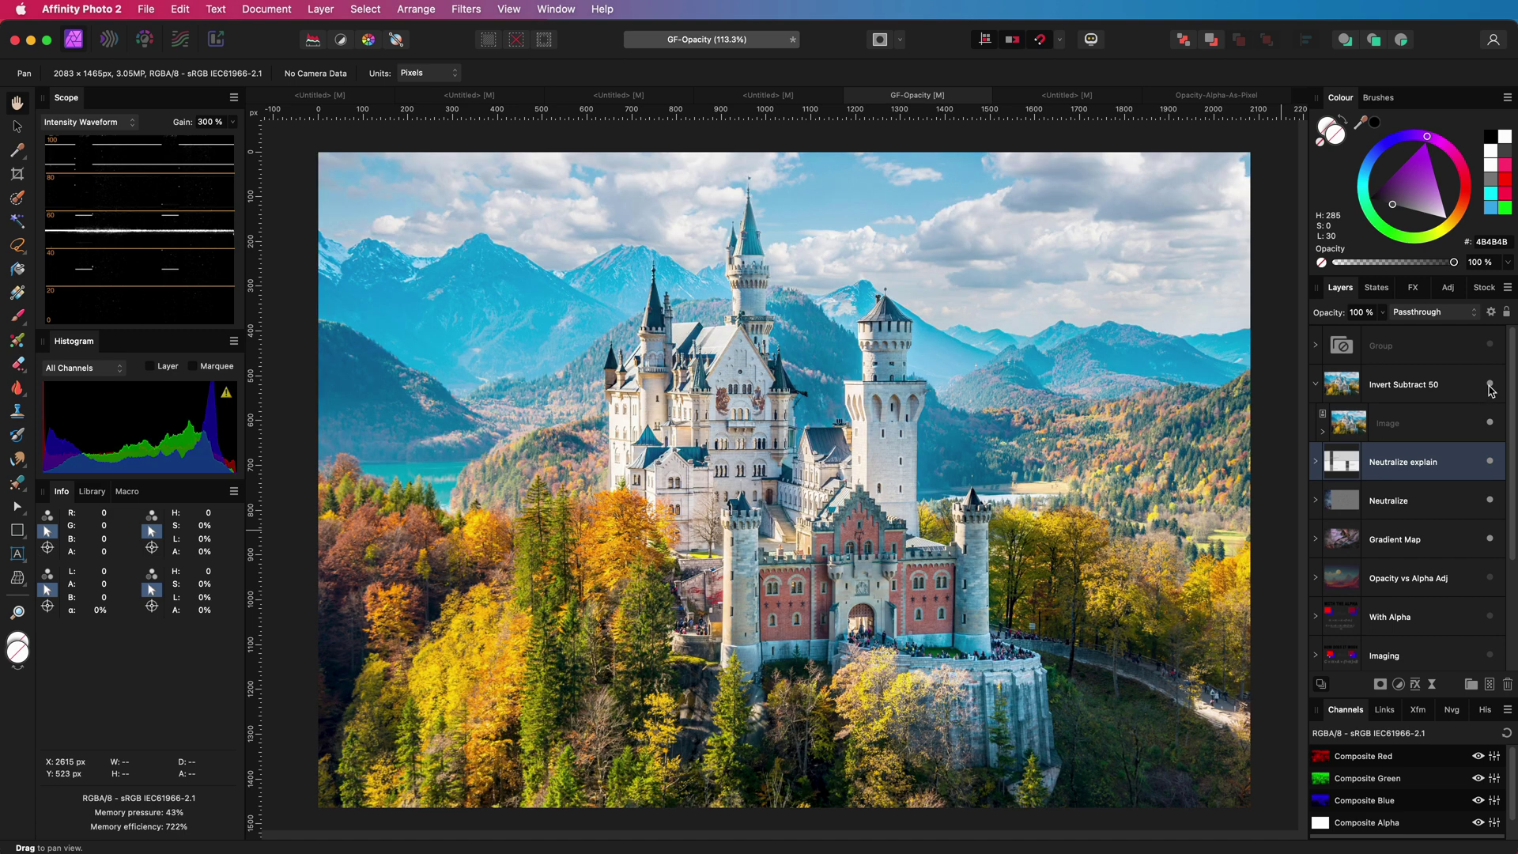
# Add an Invert adjustment to the image in the Invert Subtract 50 group and nest it inside that image
pyautogui.click(1358, 426)
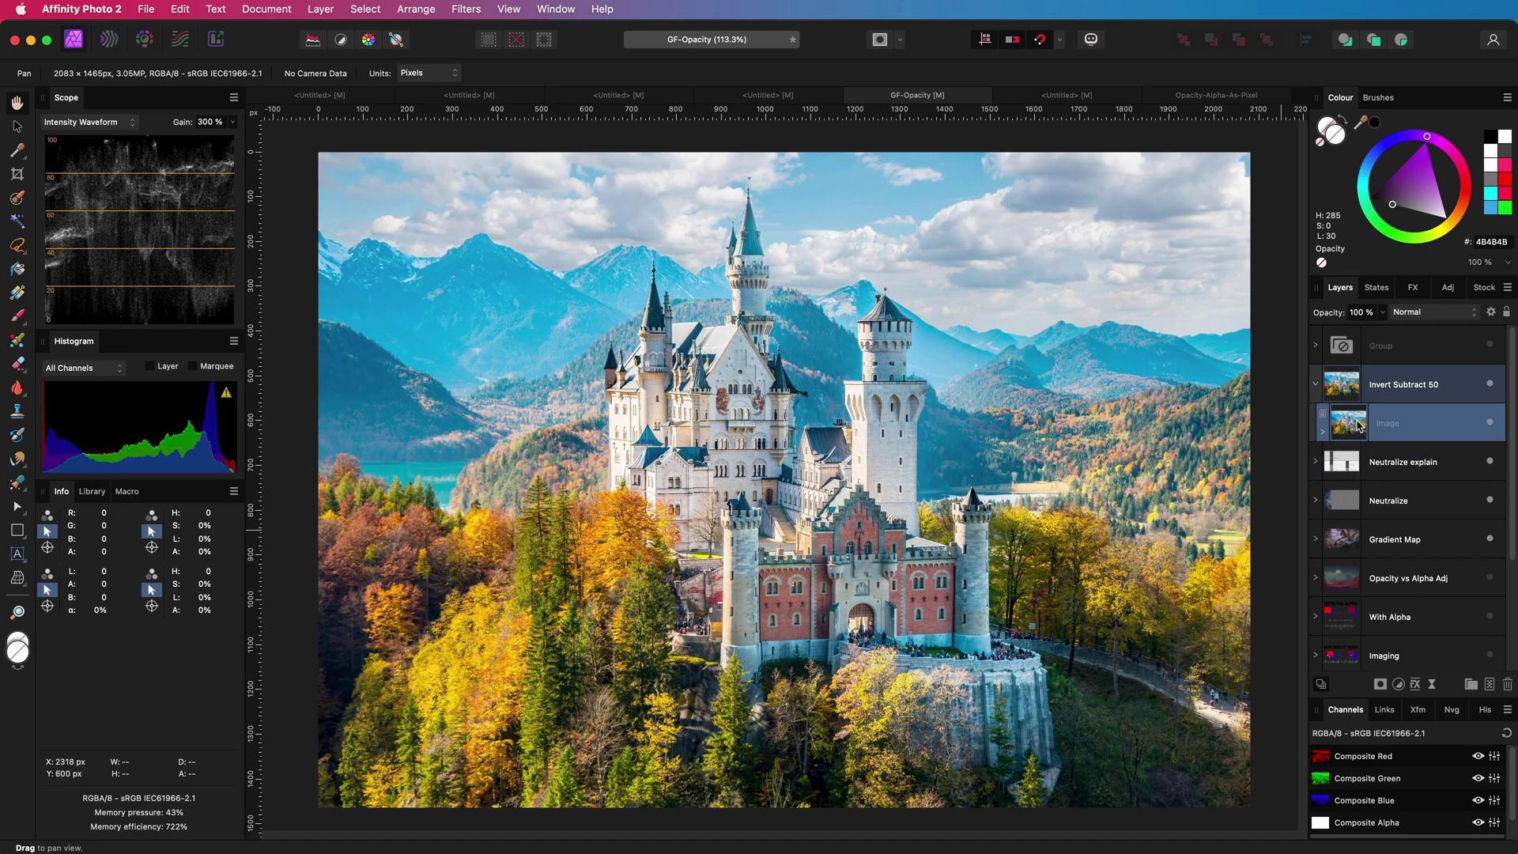
pyautogui.press('super+Tab')
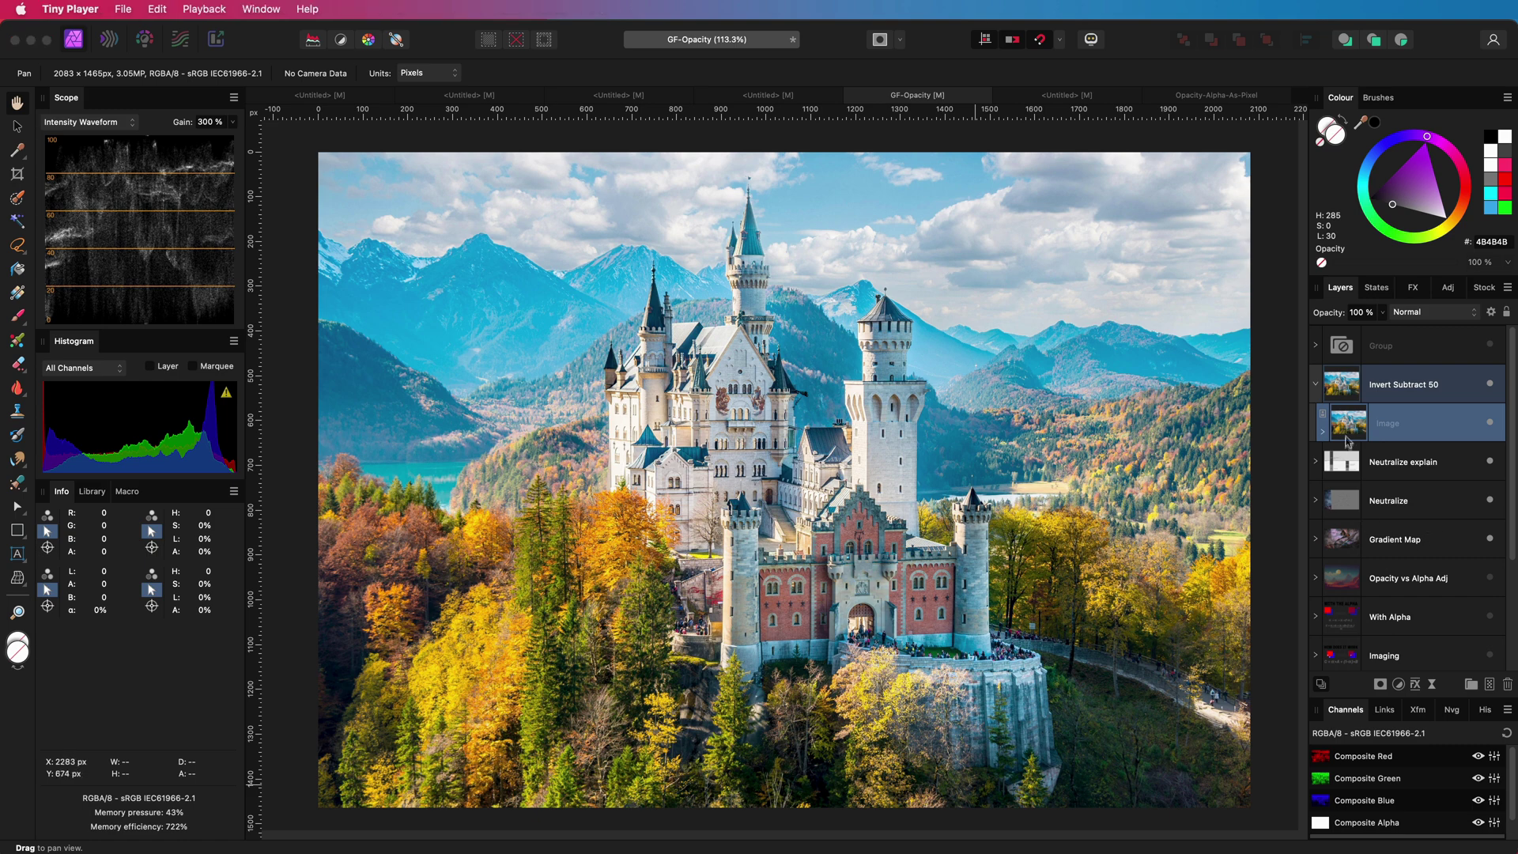
pyautogui.click(1399, 685)
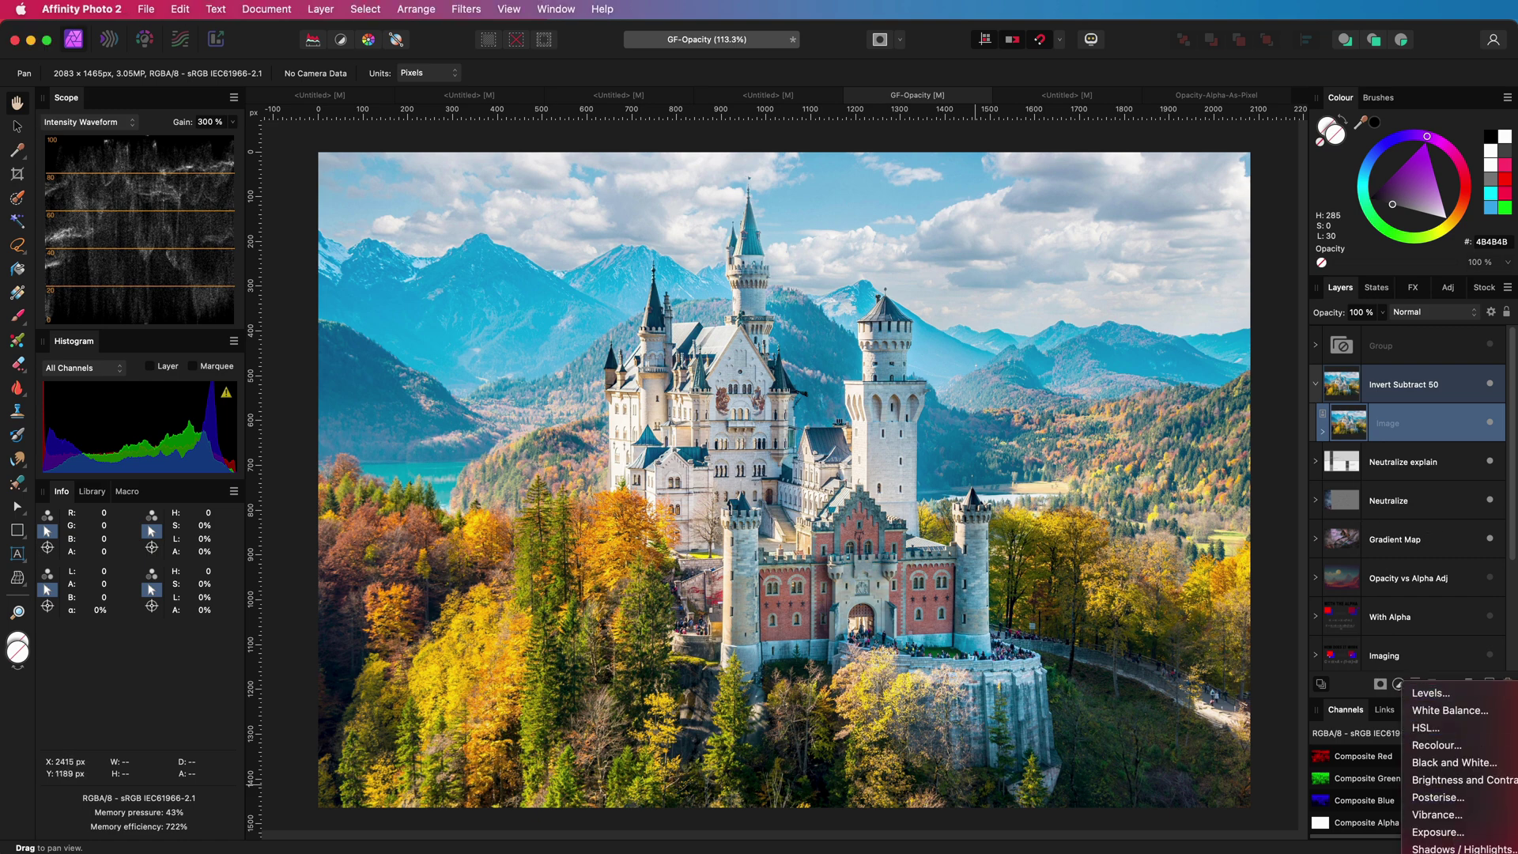
pyautogui.press('super+i')
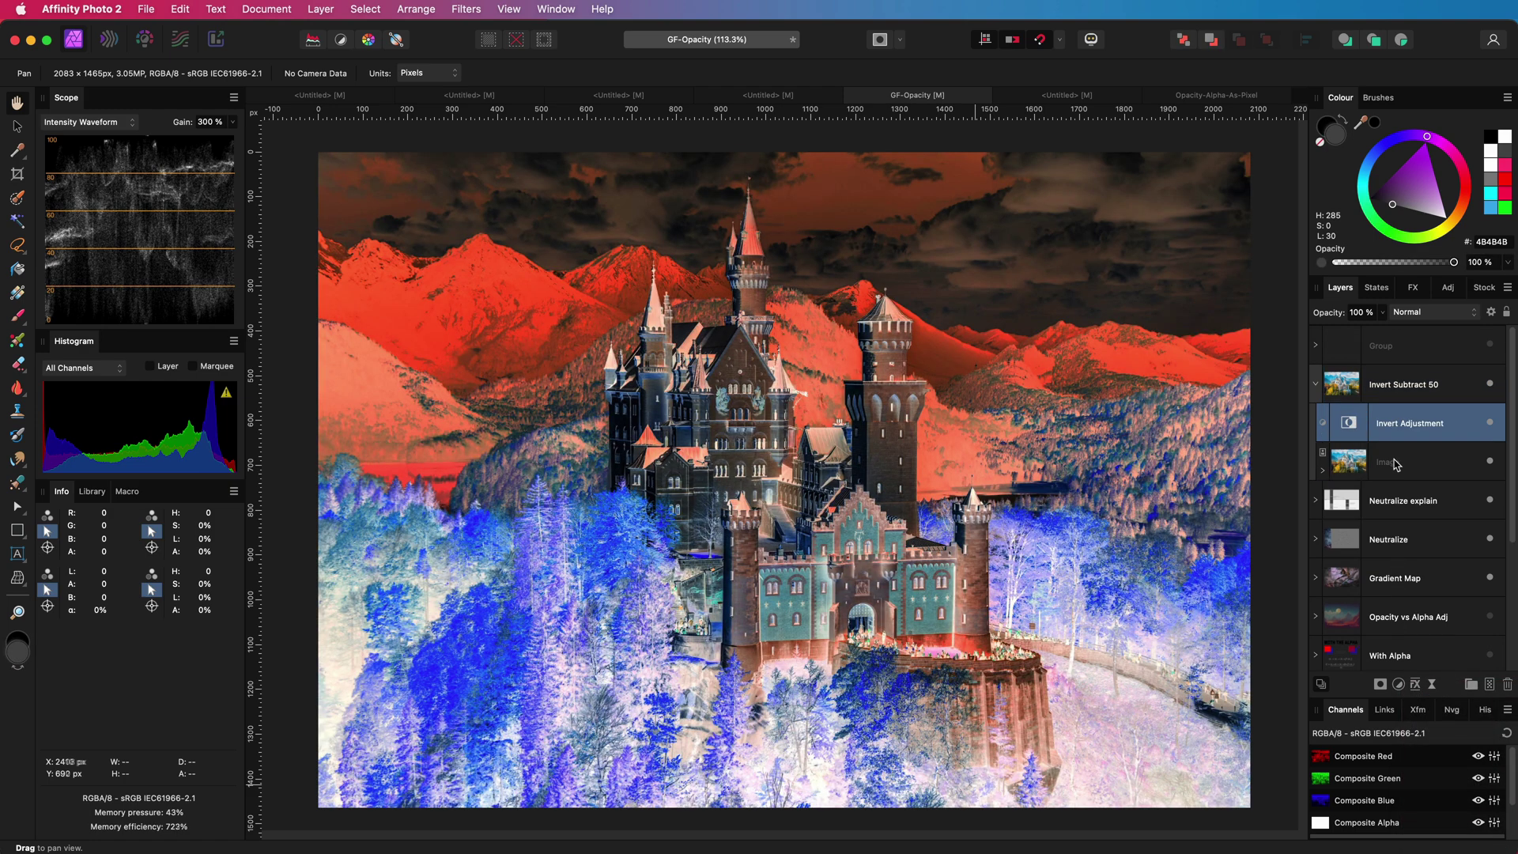
pyautogui.moveTo(1352, 424); pyautogui.dragTo(1493, 468)
# Set the nested Invert adjustment's opacity to 50% and its blend mode to Subtract
pyautogui.press('5')
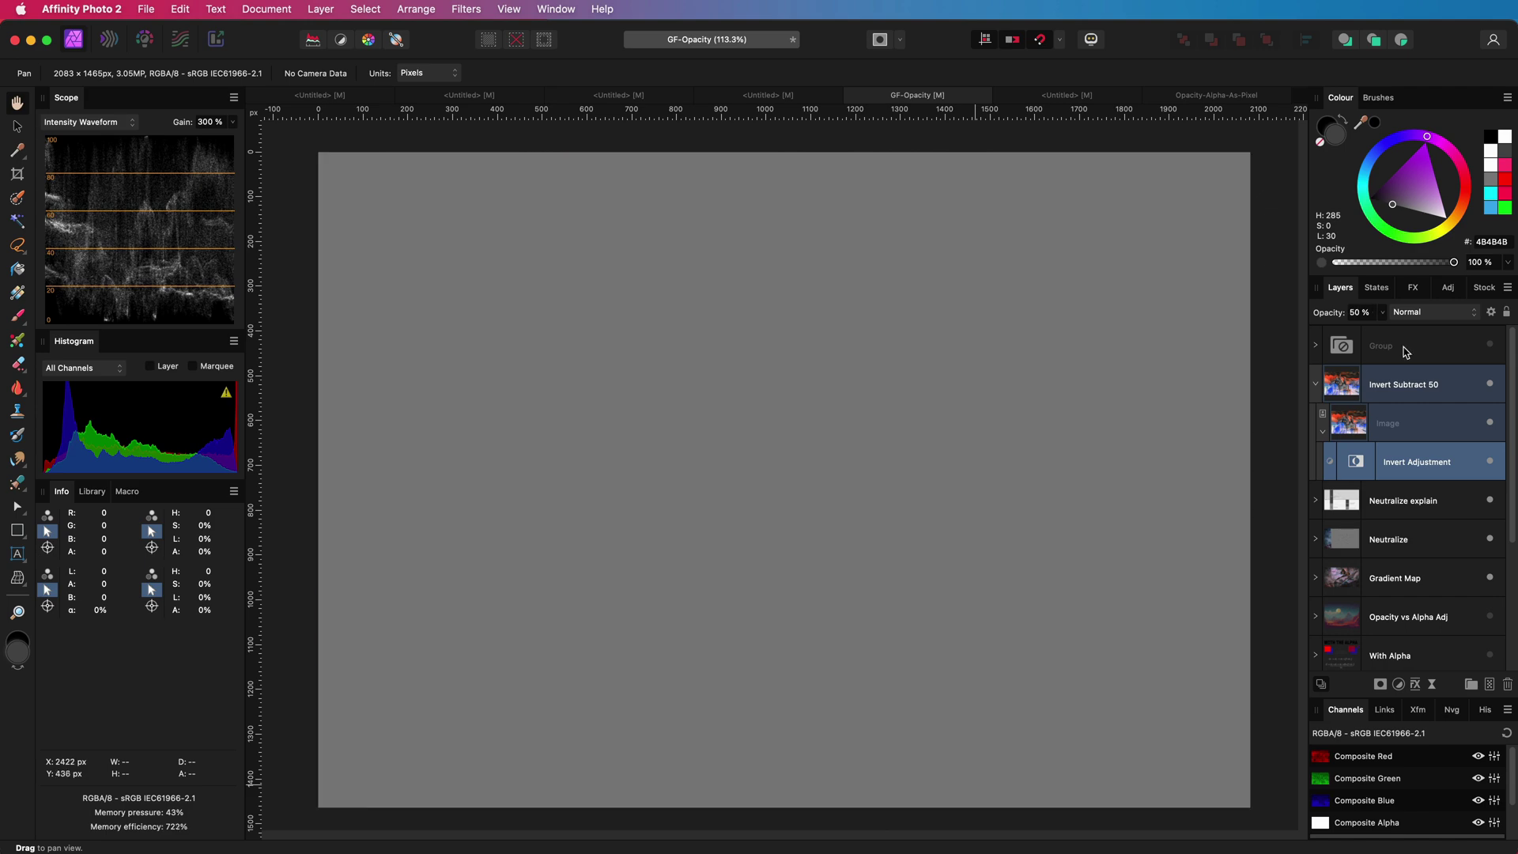
pyautogui.click(1433, 312)
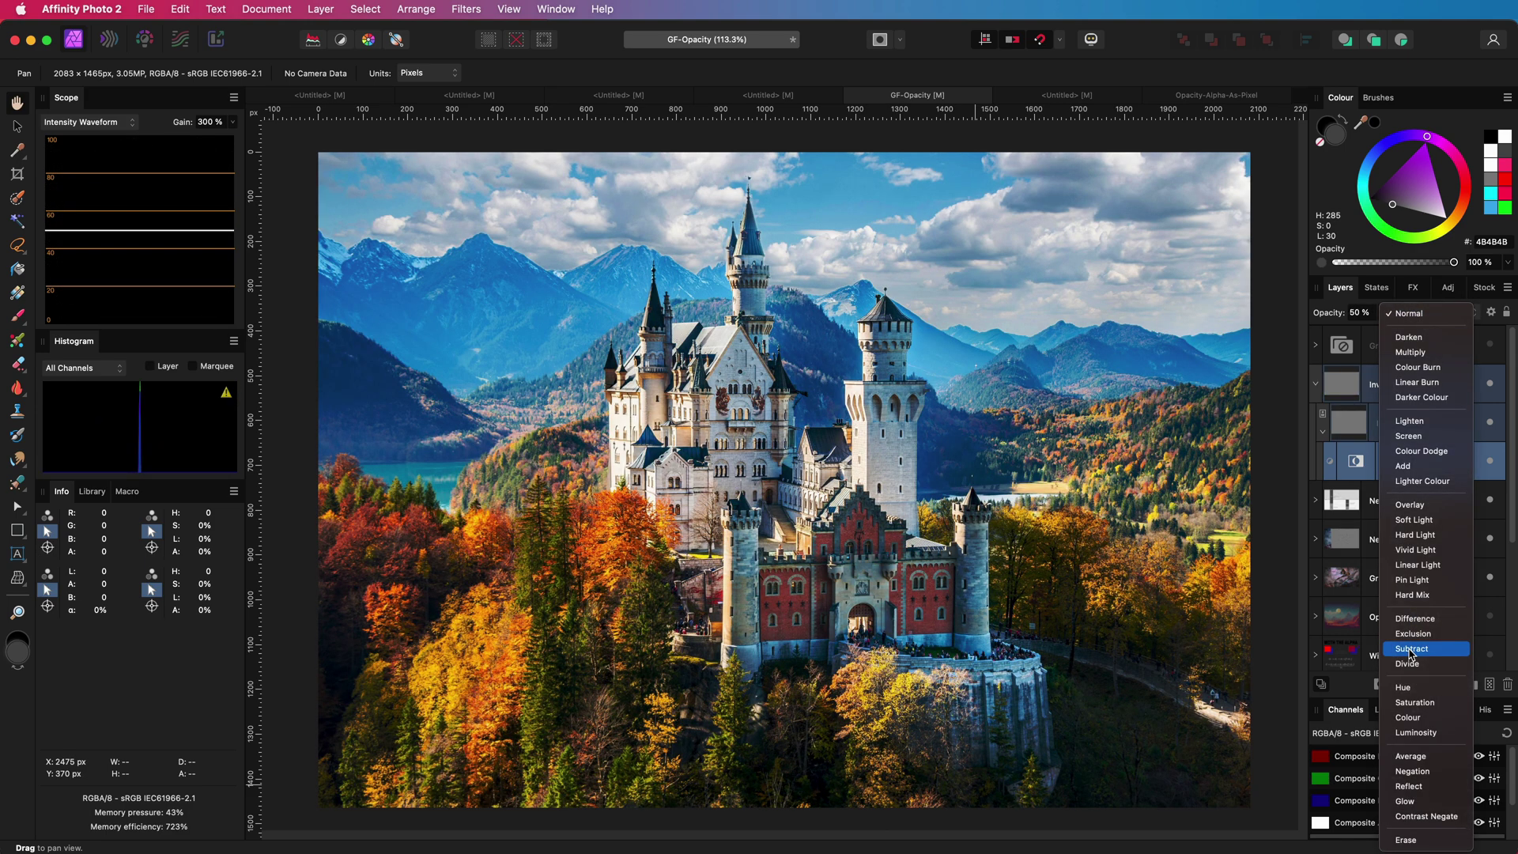
pyautogui.click(1412, 650)
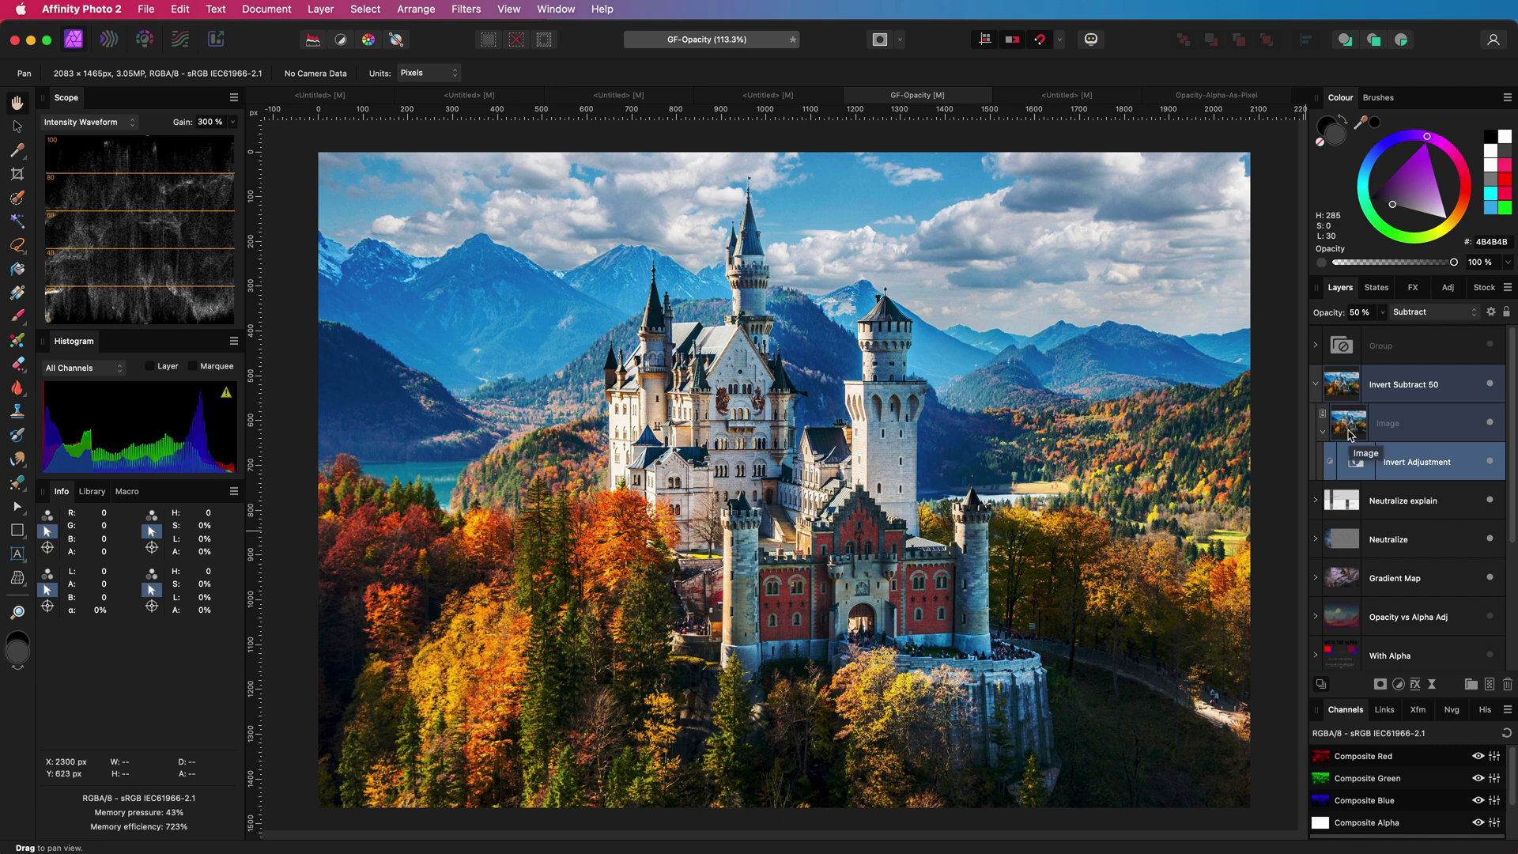
# Duplicate the image in the Invert Subtract 50 group and delete the Invert adjustment from the upper copy
pyautogui.click(1350, 433)
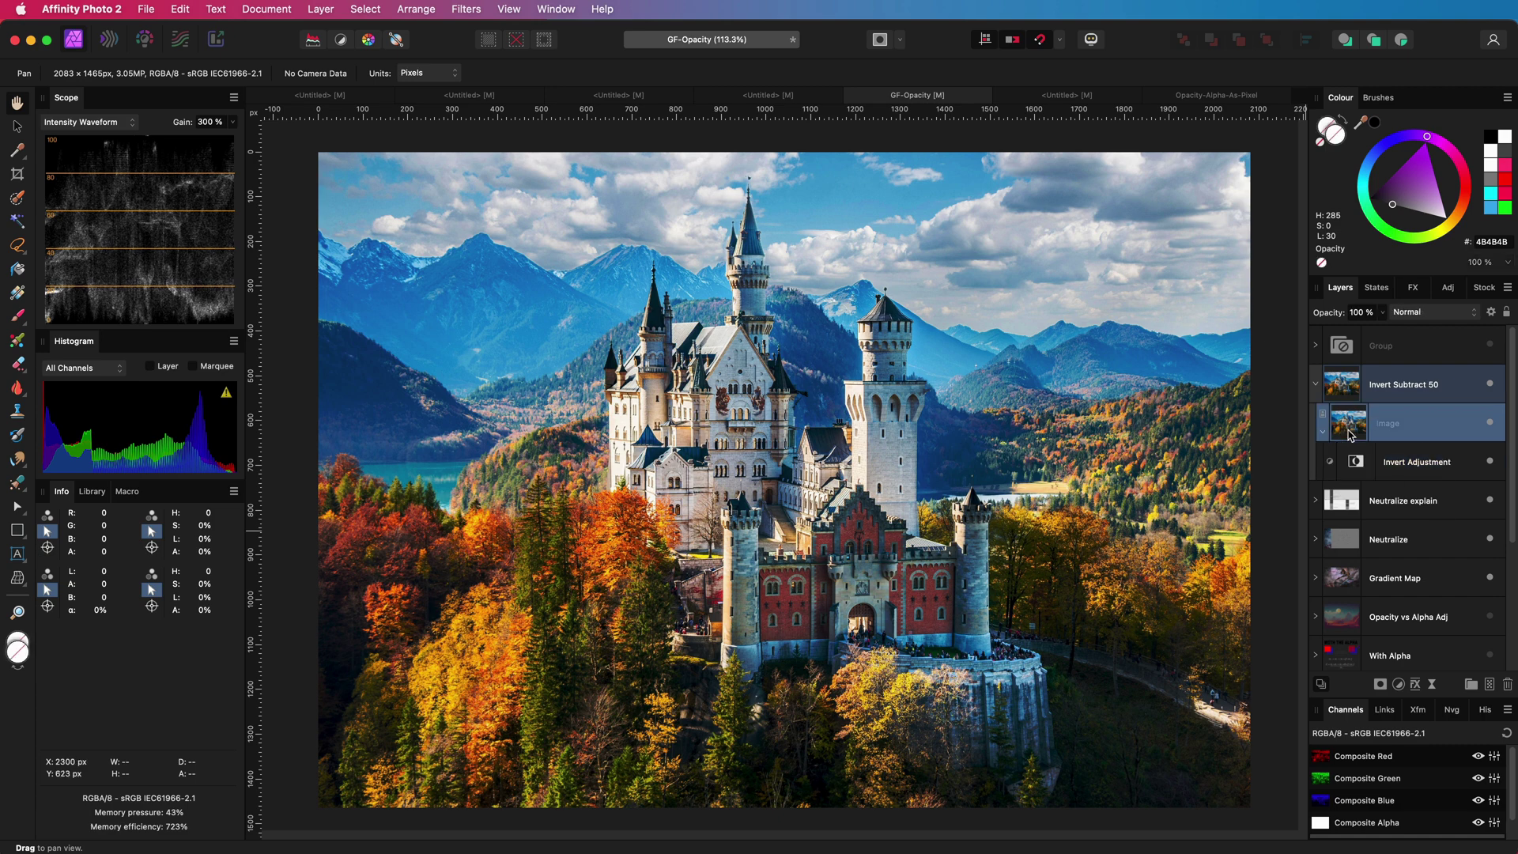
pyautogui.press('super+j')
pyautogui.click(1372, 466)
pyautogui.press('BackSpace')
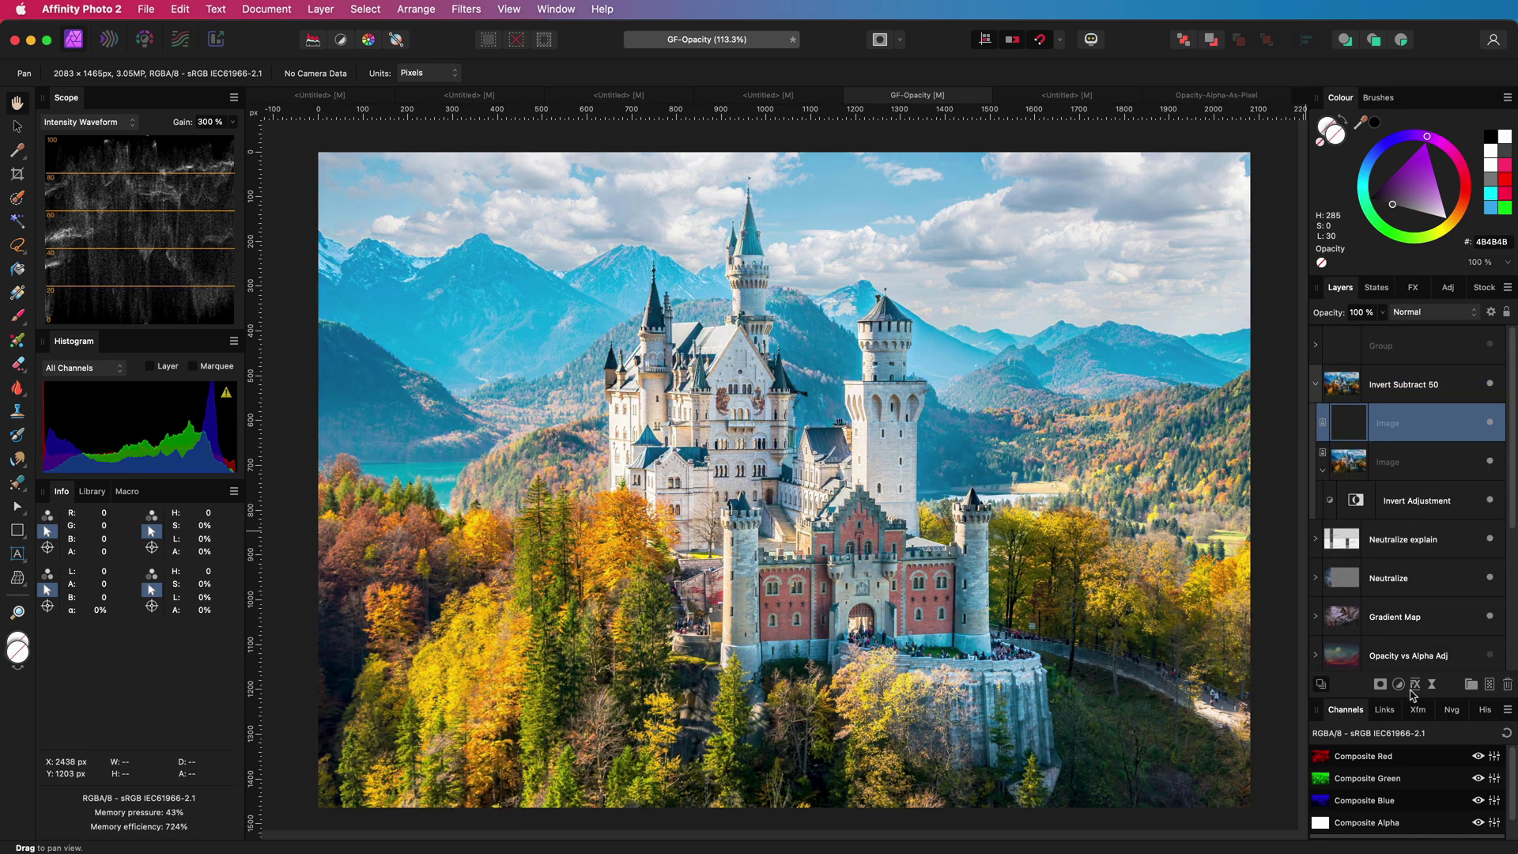
# Add a Curves adjustment nested inside the upper image copy and set its blend mode to Multiply
pyautogui.click(1399, 684)
pyautogui.click(1439, 853)
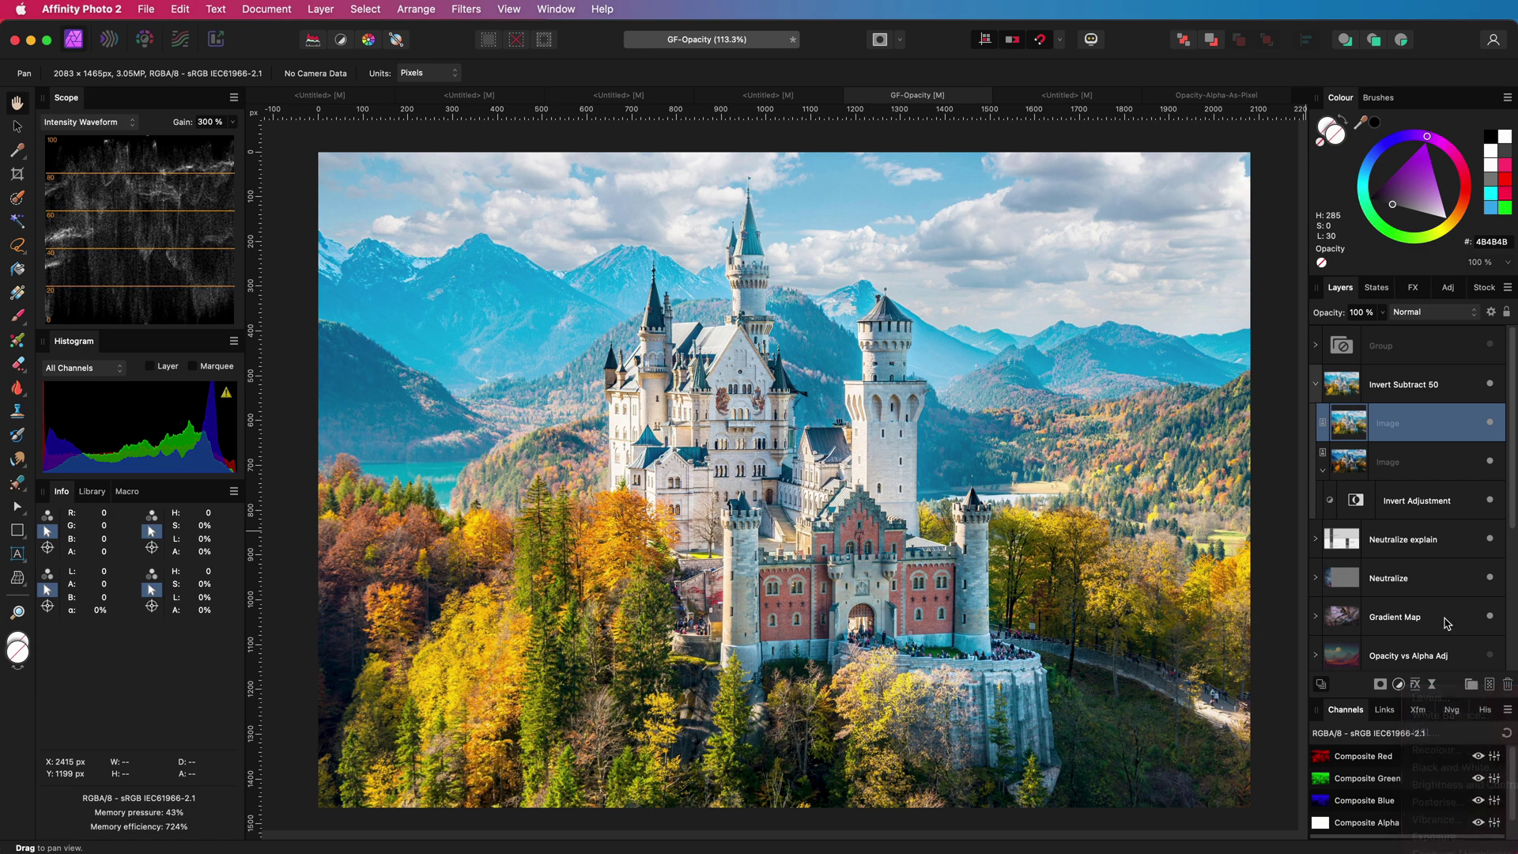
pyautogui.moveTo(1357, 427); pyautogui.dragTo(1406, 470)
pyautogui.click(1424, 312)
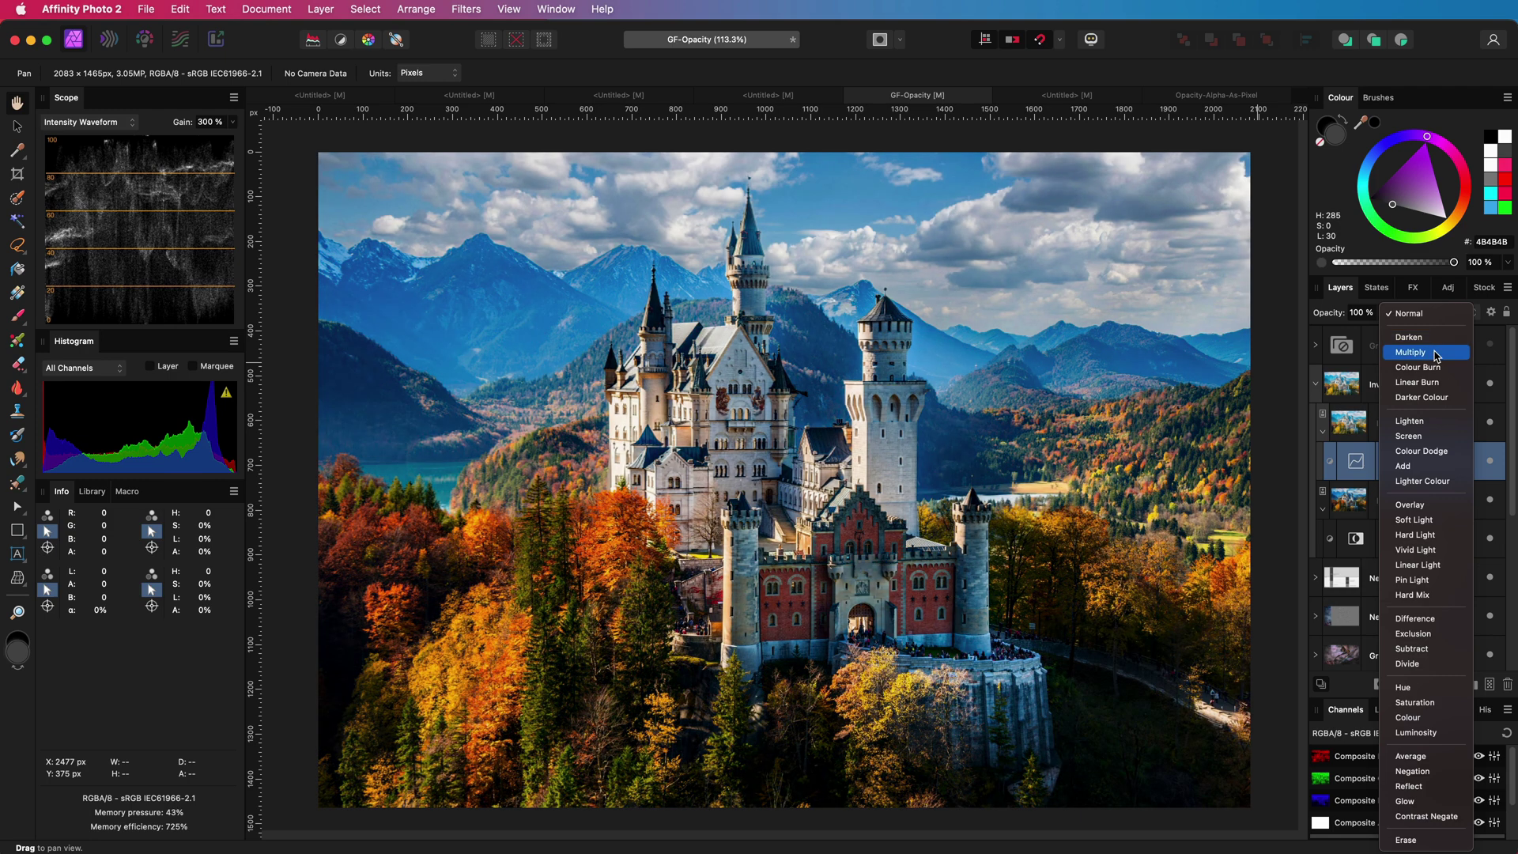
pyautogui.click(1437, 353)
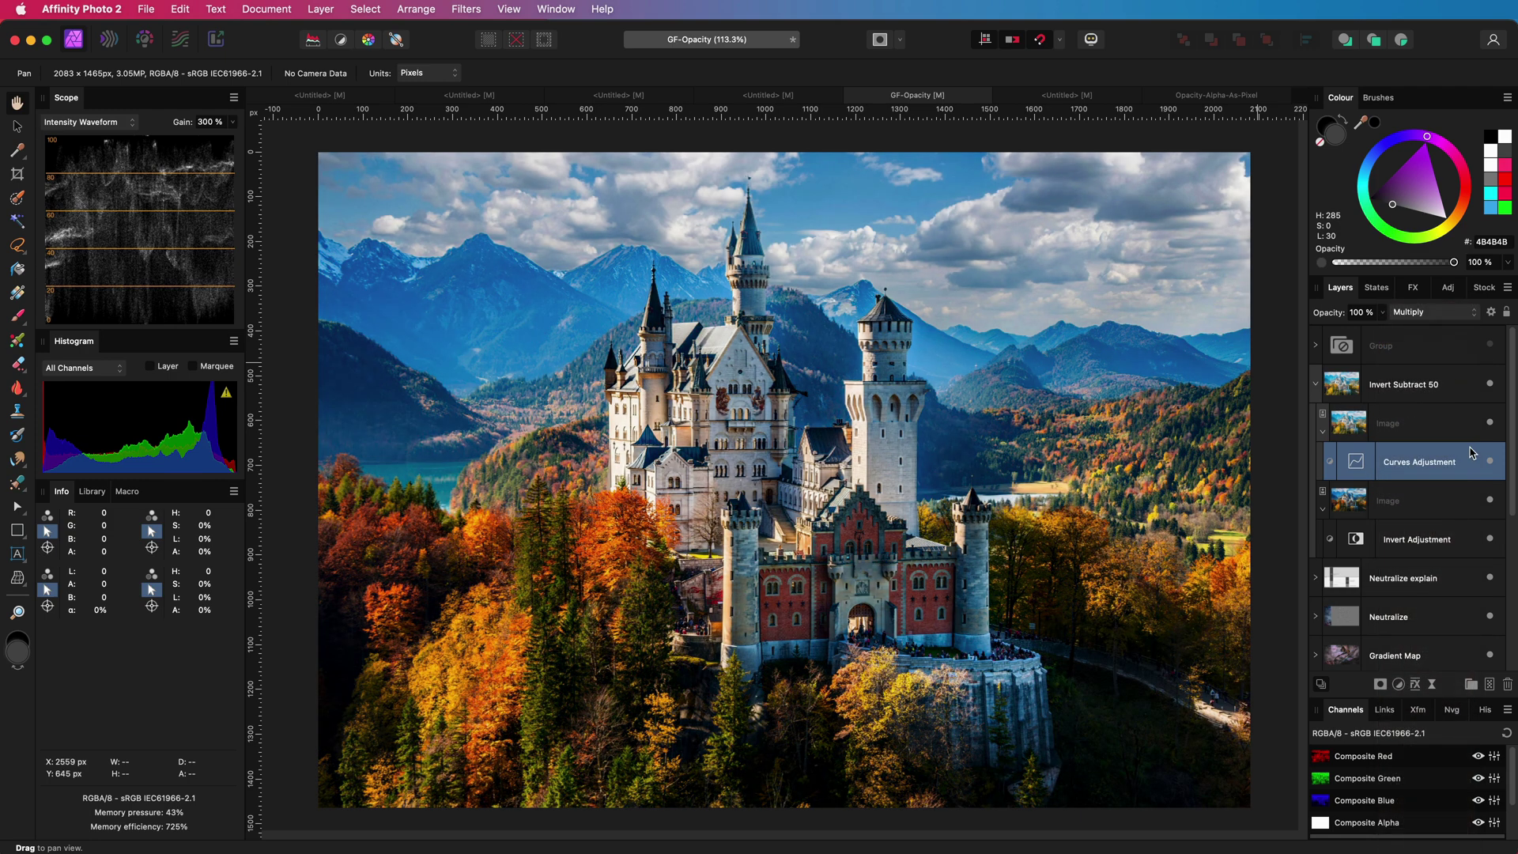
# Collapse the upper image layer and toggle its visibility repeatedly to compare the Curves Multiply version with the Invert Subtract version
pyautogui.click(1322, 431)
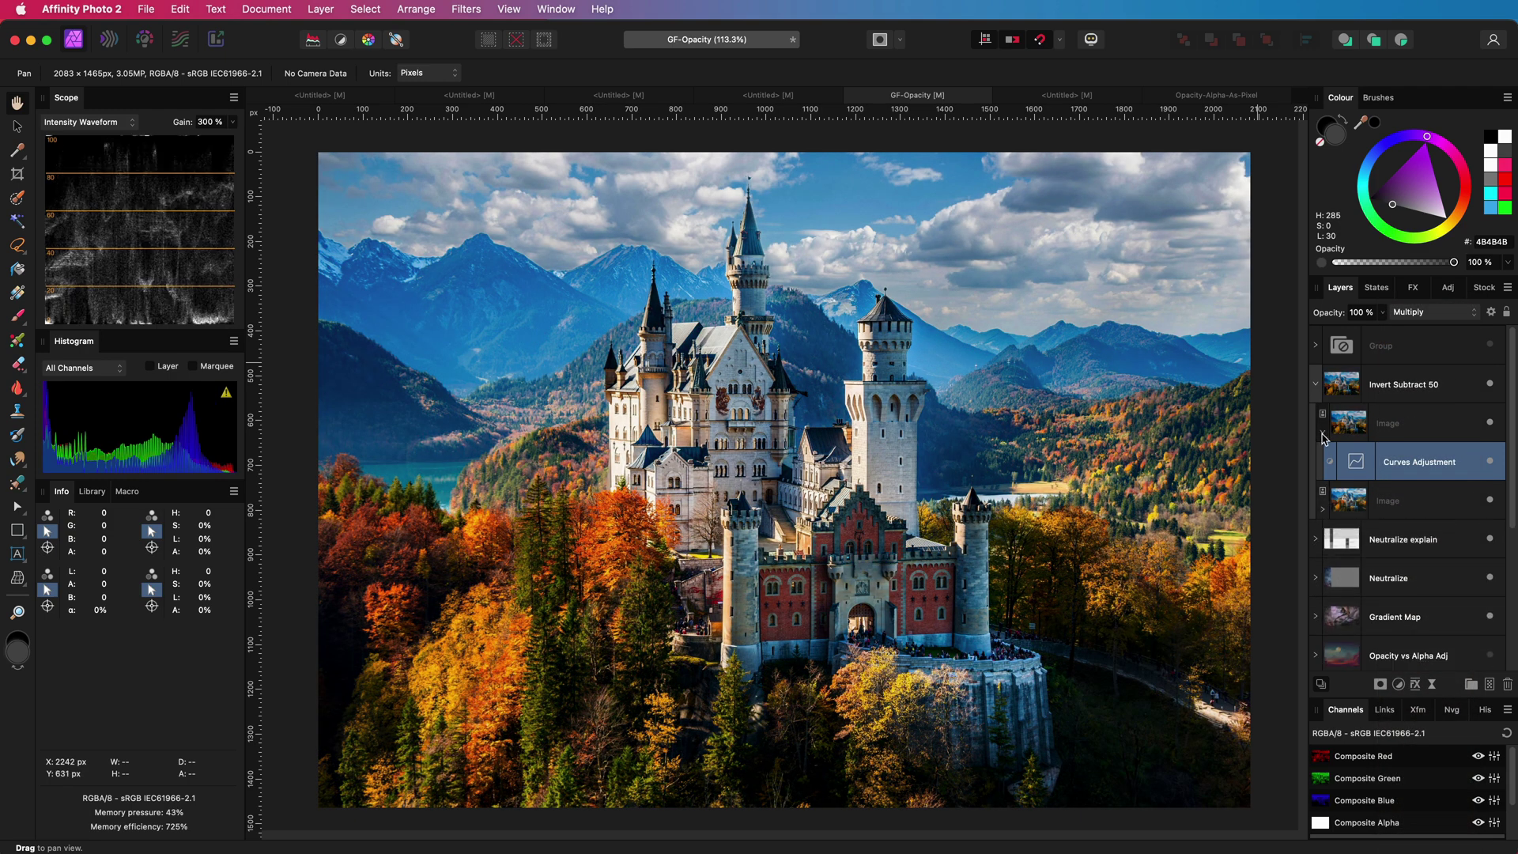
pyautogui.click(1491, 425)
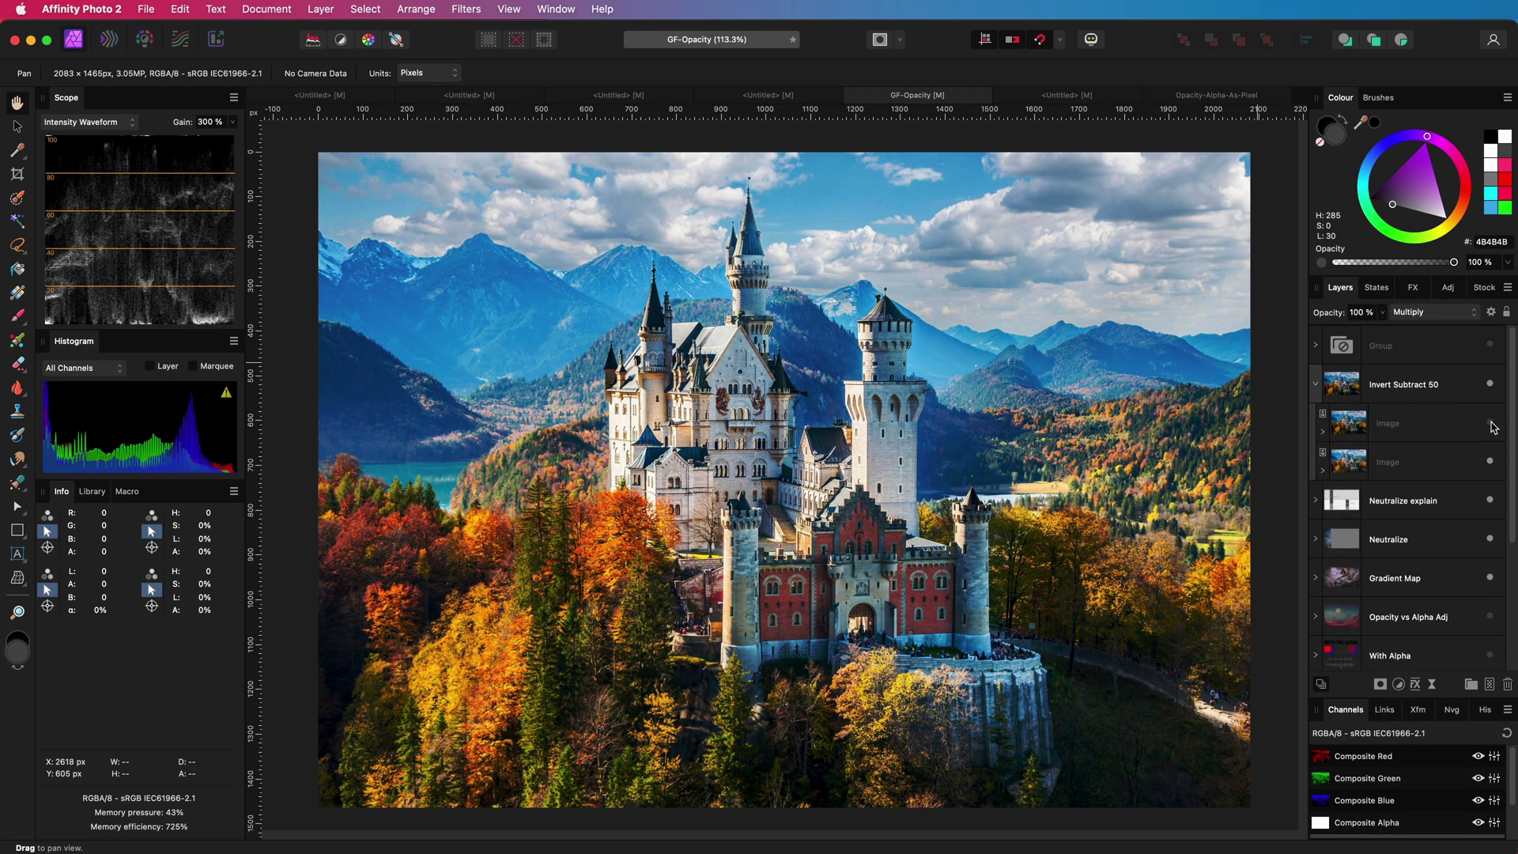
pyautogui.click(1491, 424)
pyautogui.click(1492, 425)
pyautogui.click(1491, 424)
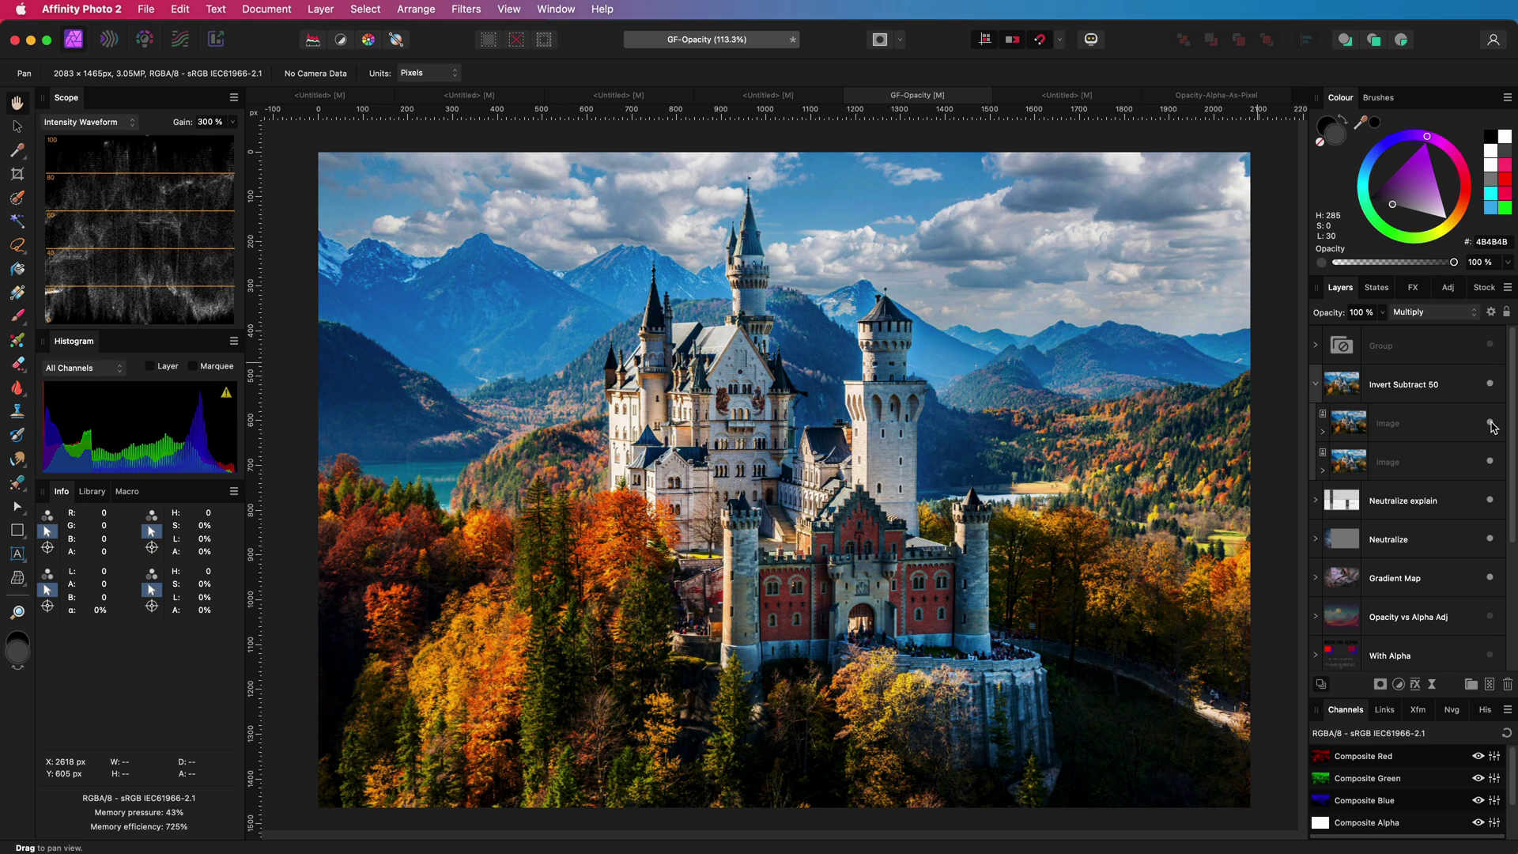
pyautogui.click(1491, 425)
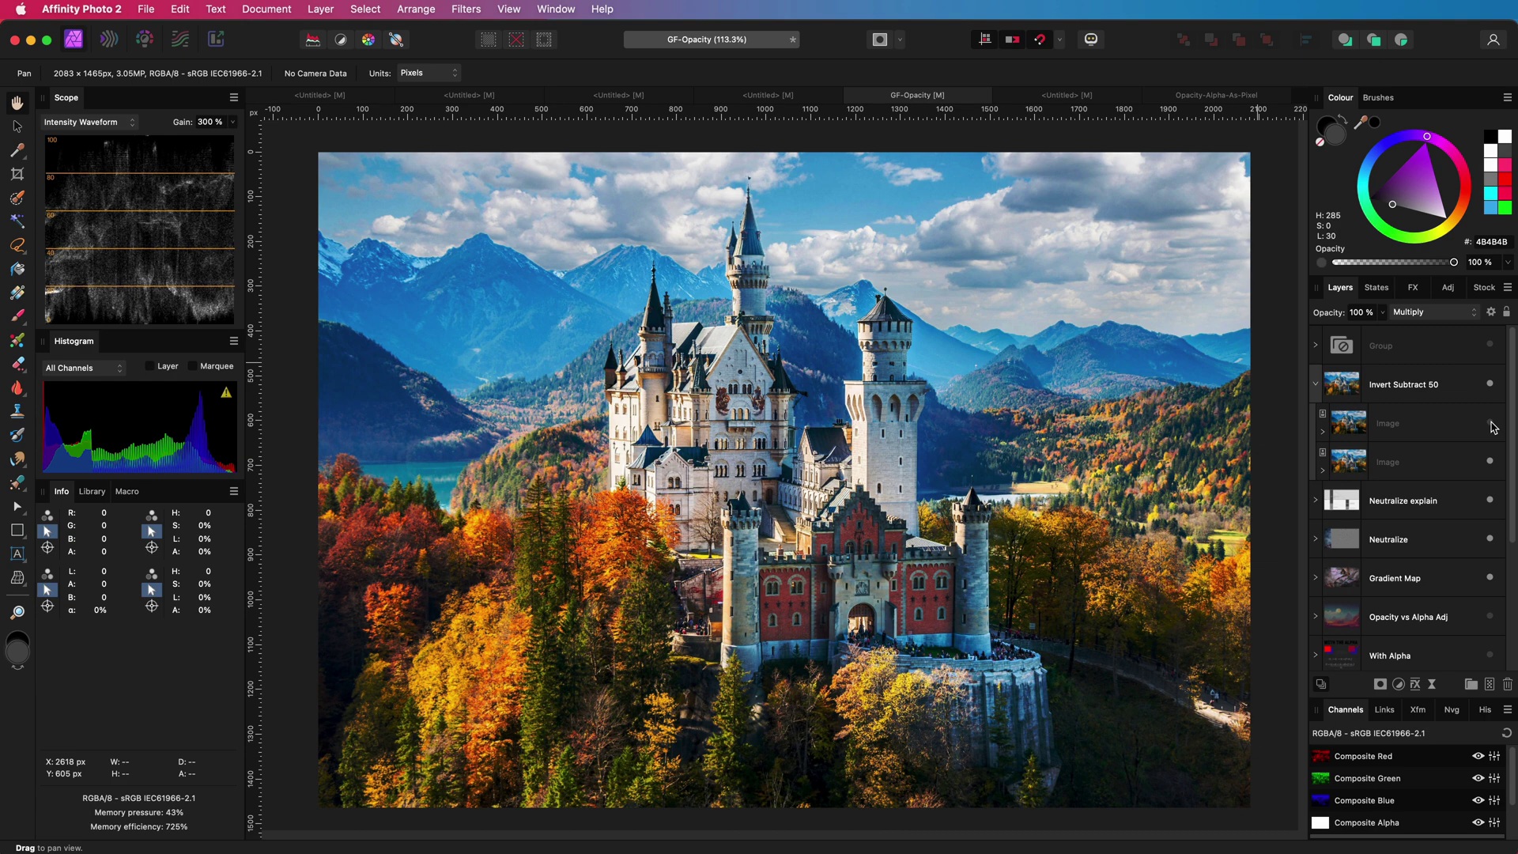
pyautogui.click(1492, 425)
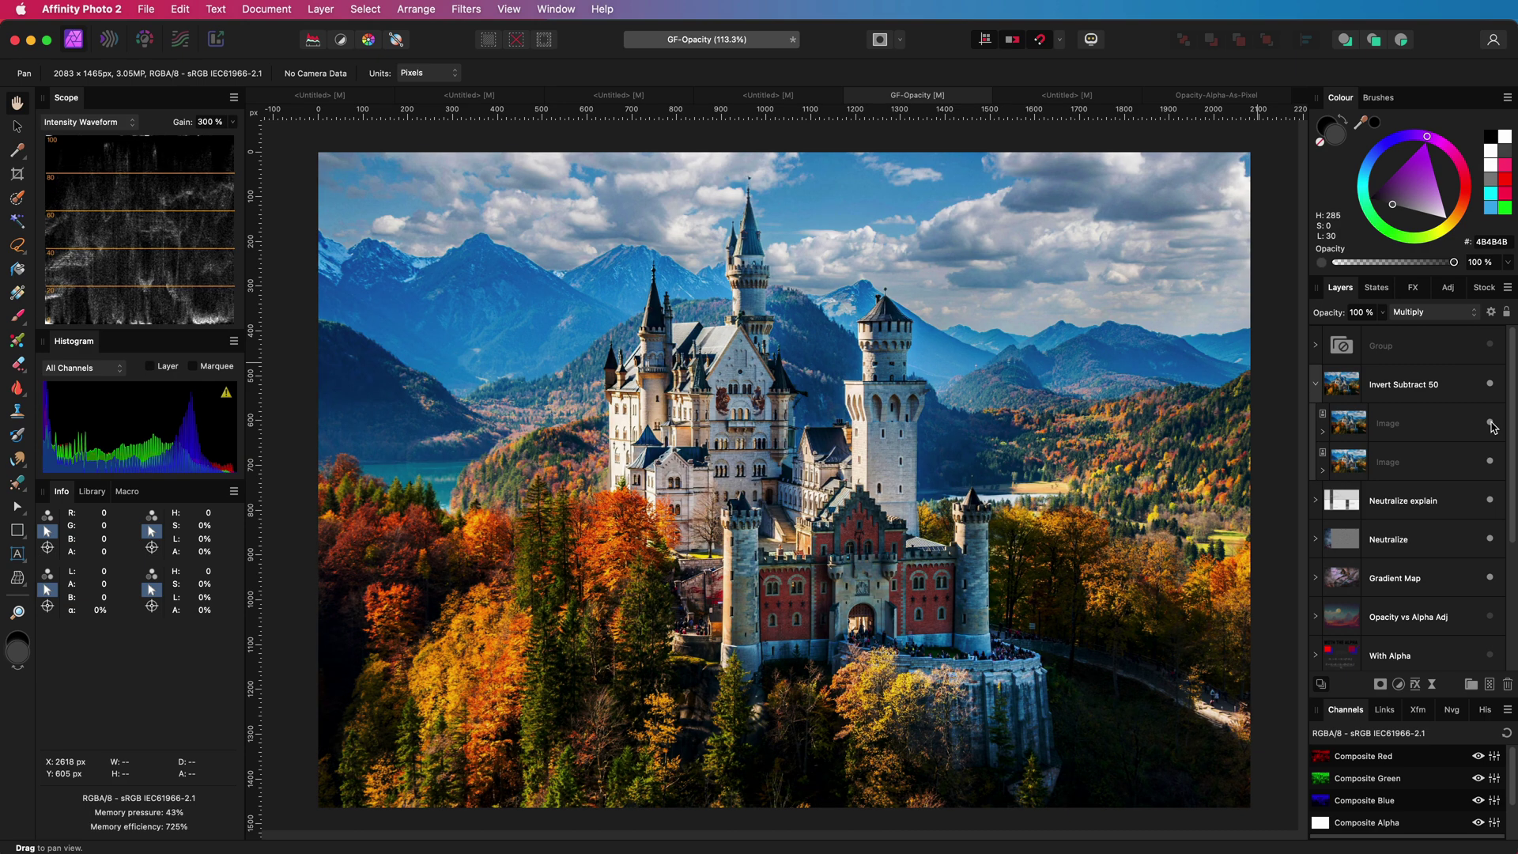